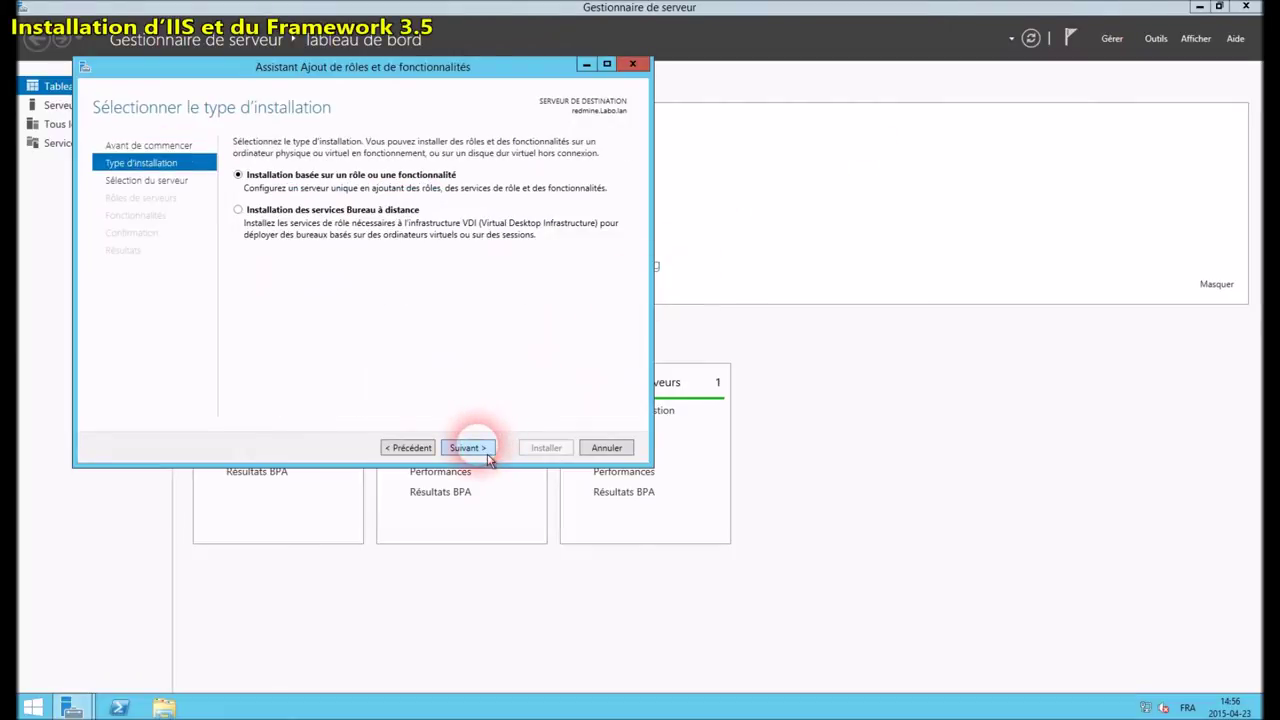
Select the Web Server (IIS) role and add its required features
left_click(488, 455)
left_click(488, 455)
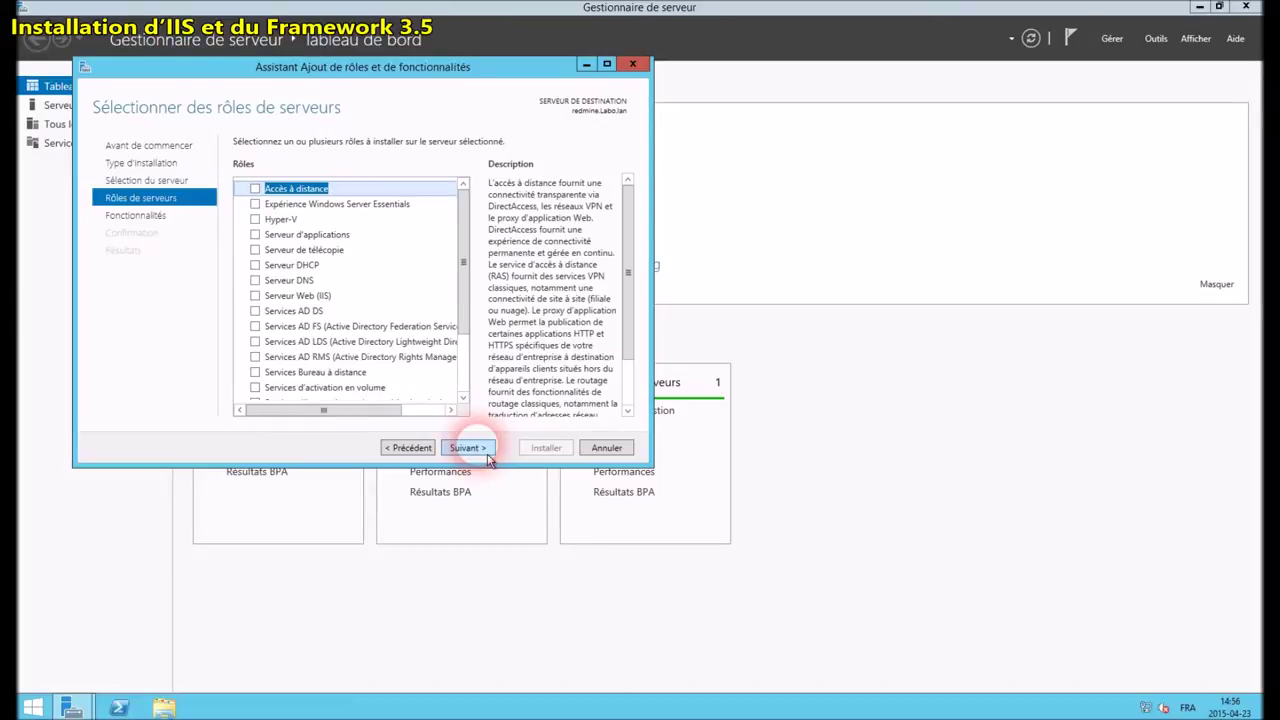
left_click(262, 297)
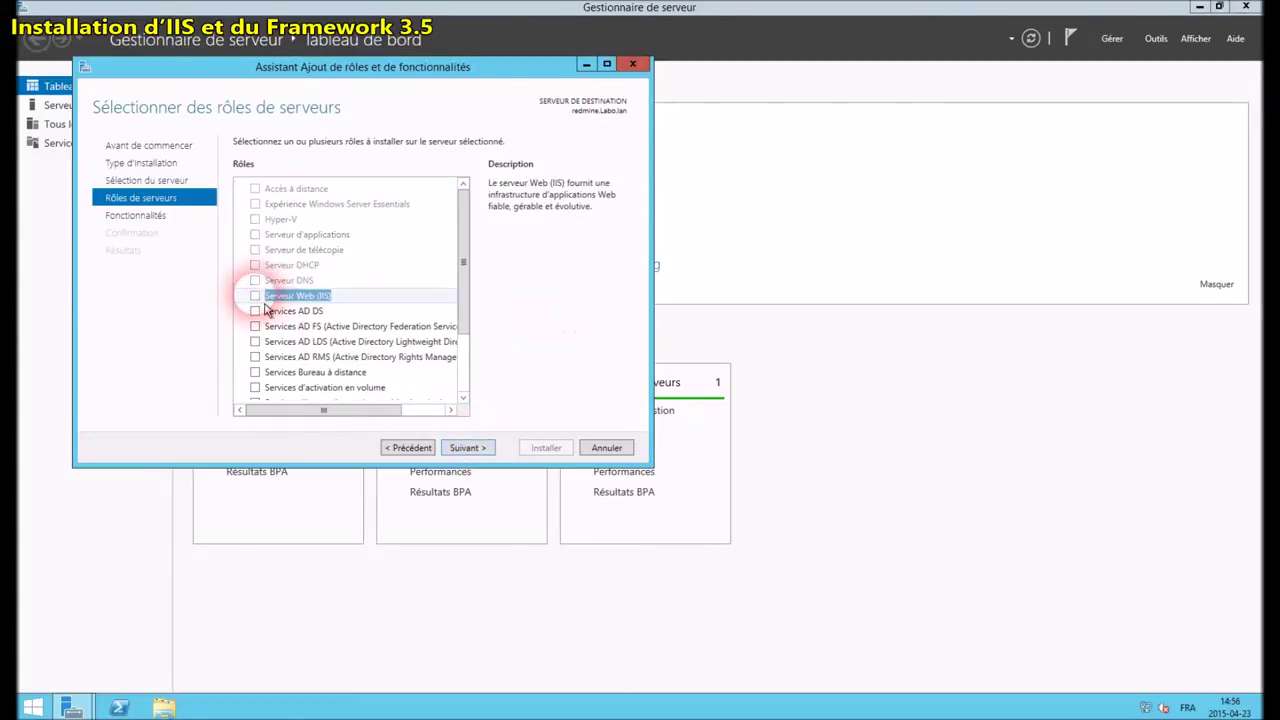
left_click(400, 401)
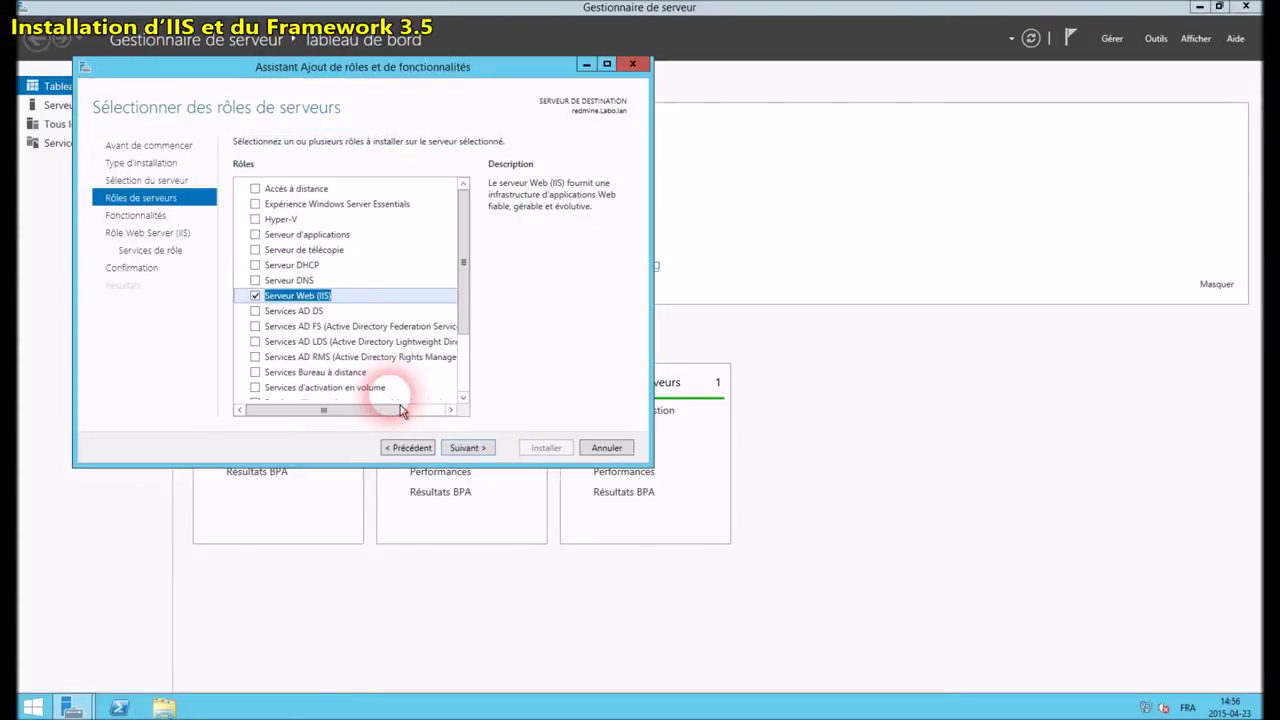
left_click(465, 449)
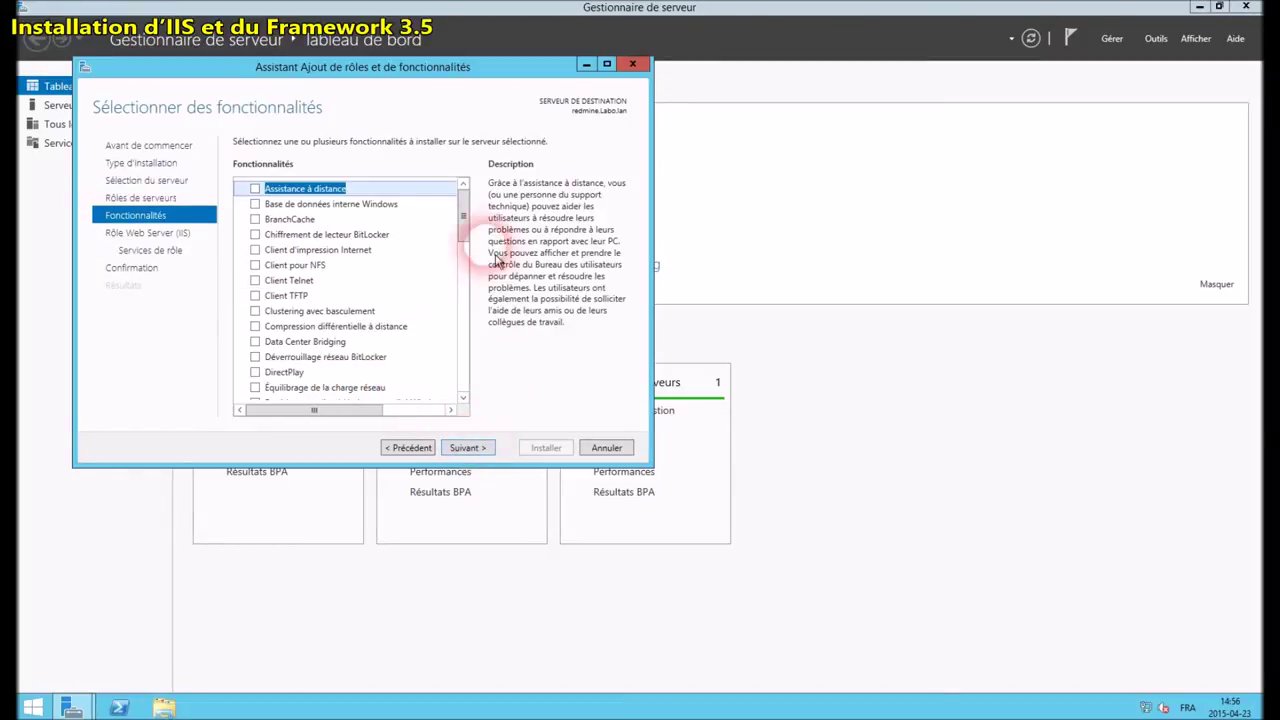
Include the .NET Framework 3.5 features and advance to the confirmation summary
left_click_drag(465, 214, 474, 253)
scroll(474, 253, "down", 1)
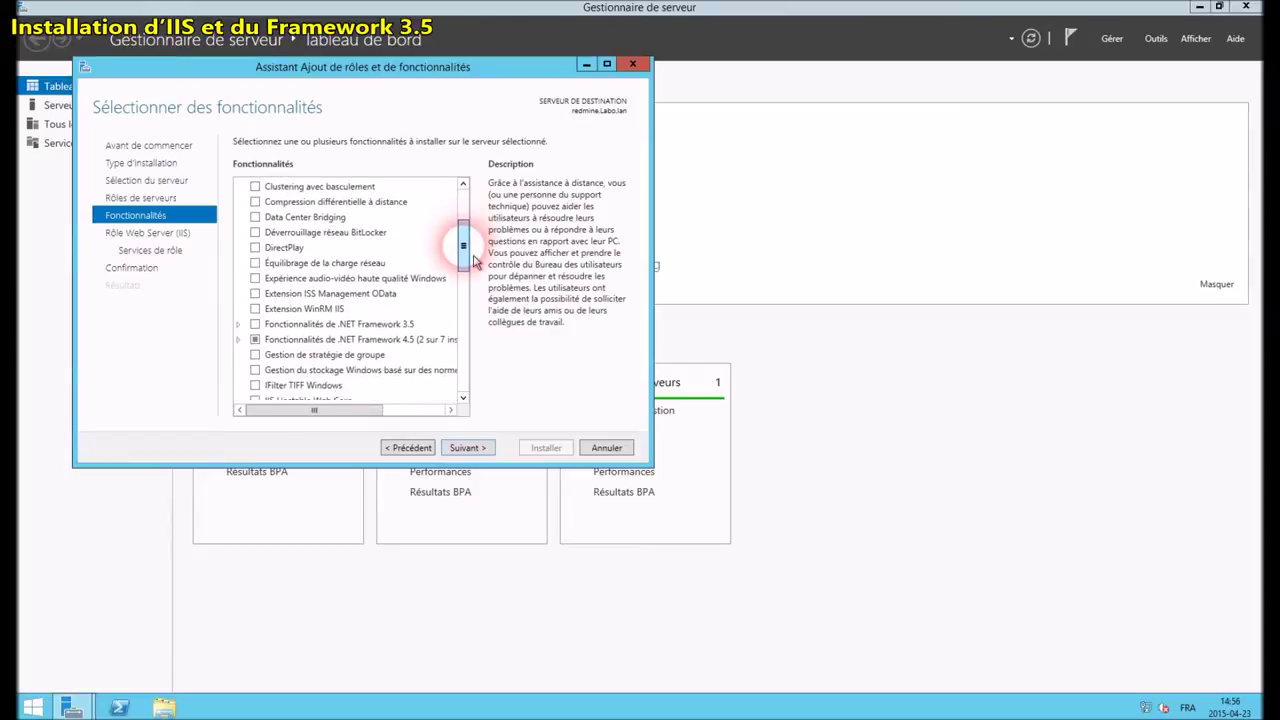
left_click(258, 312)
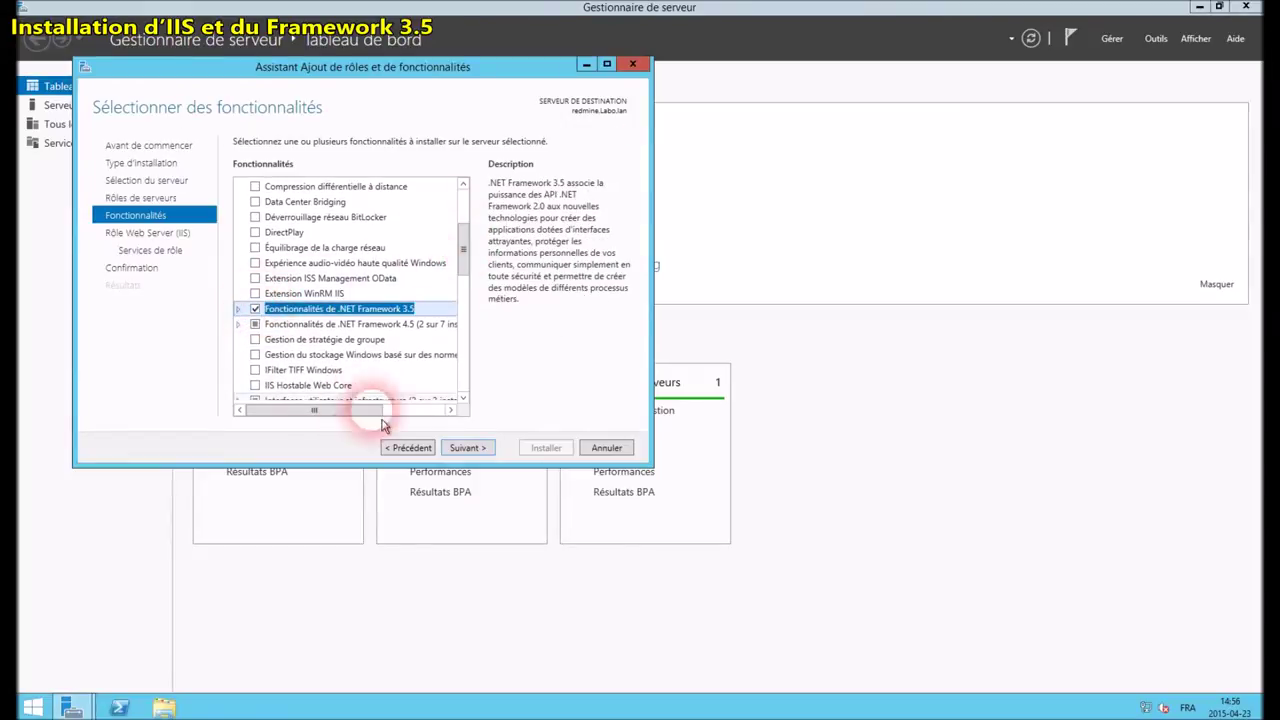
left_click(474, 450)
left_click(479, 460)
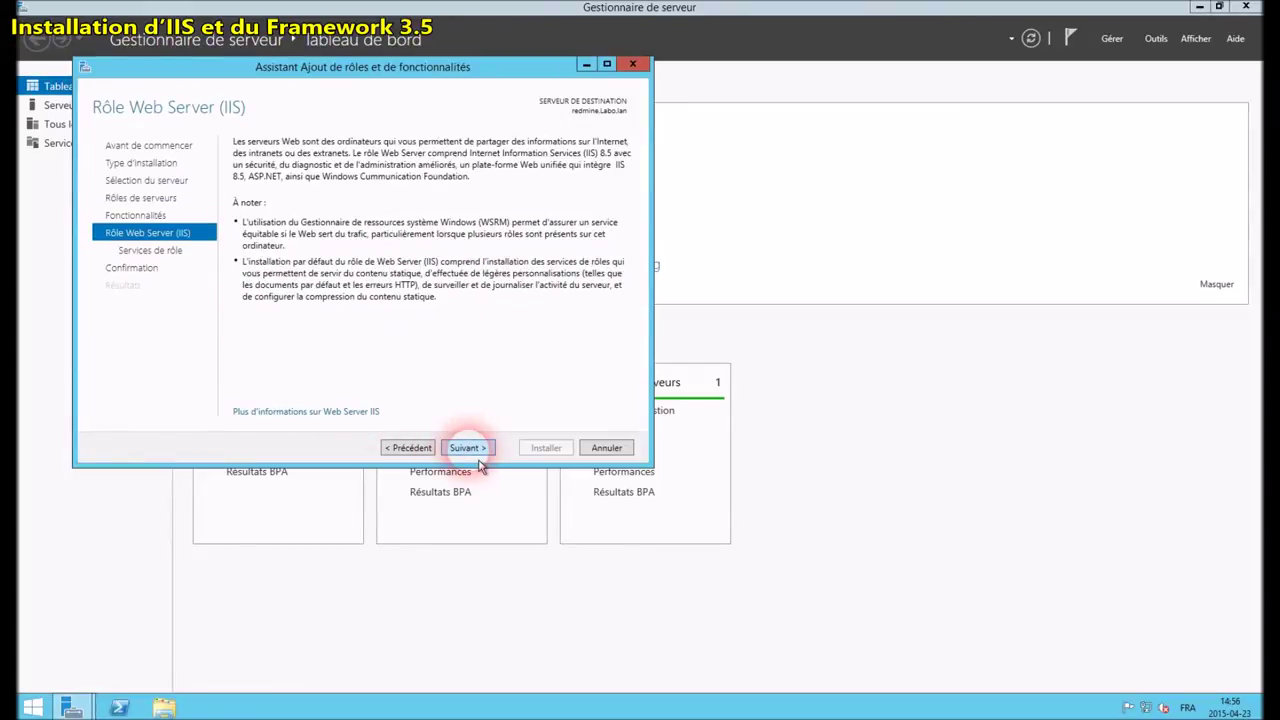
left_click(468, 448)
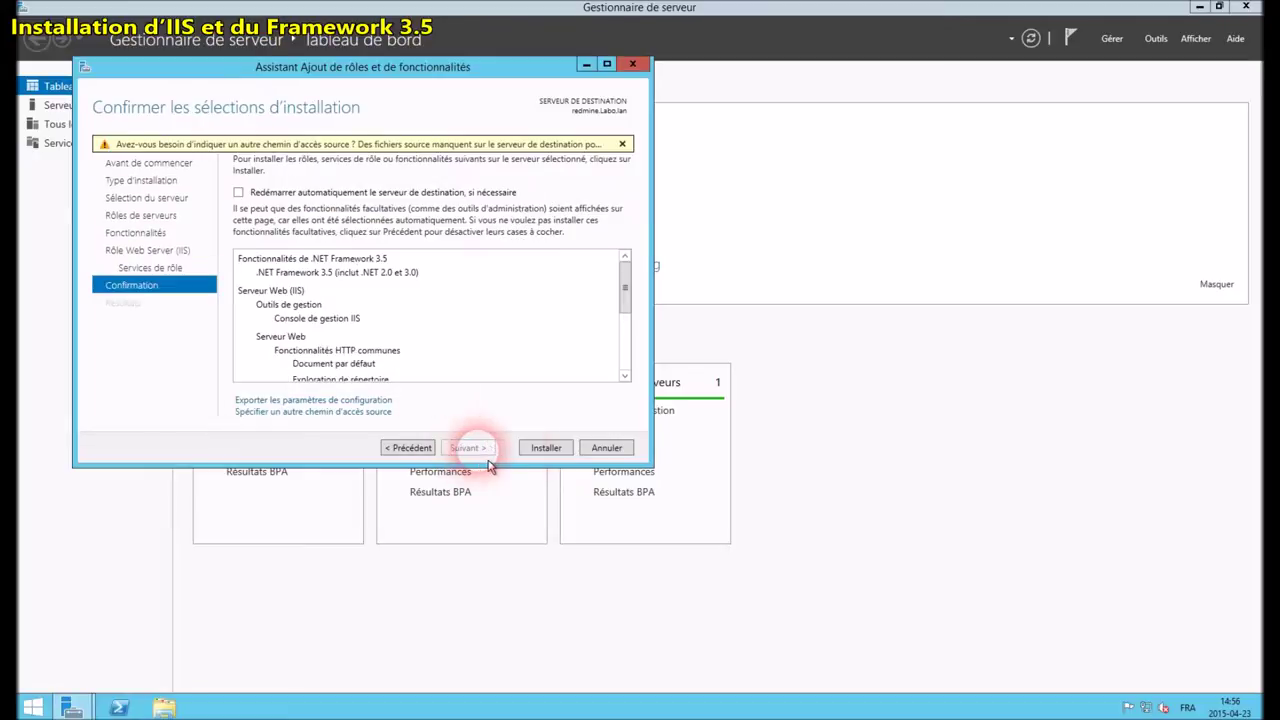
Install IIS and .NET Framework 3.5, then close the completed wizard
left_click(553, 454)
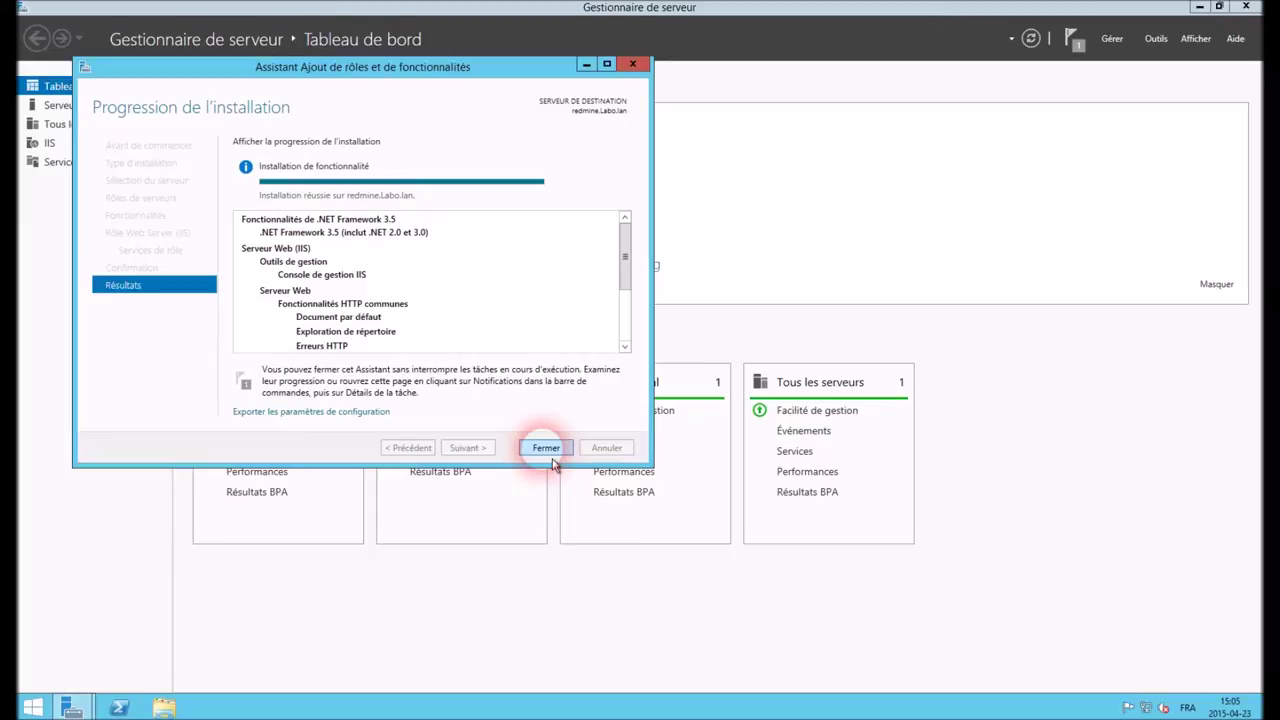
left_click(547, 450)
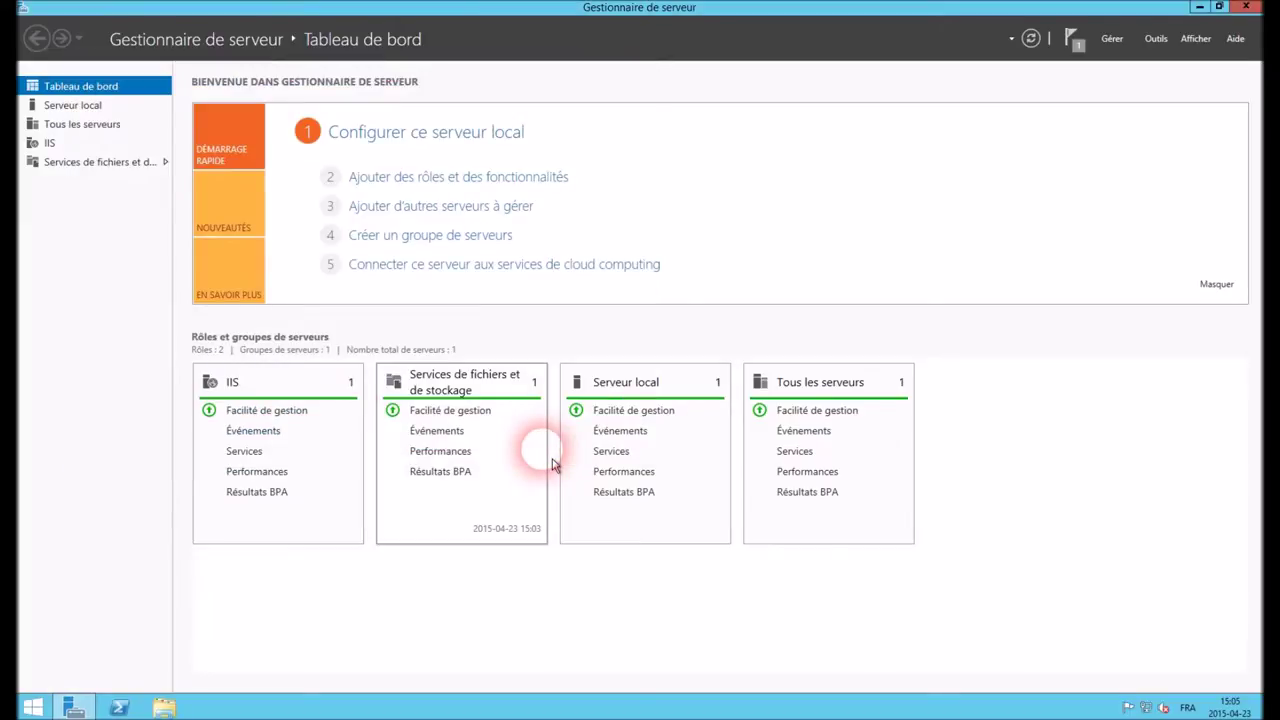
Run wpilauncher from C:\sources in File Explorer and approve the UAC prompt with Oui
left_click(163, 707)
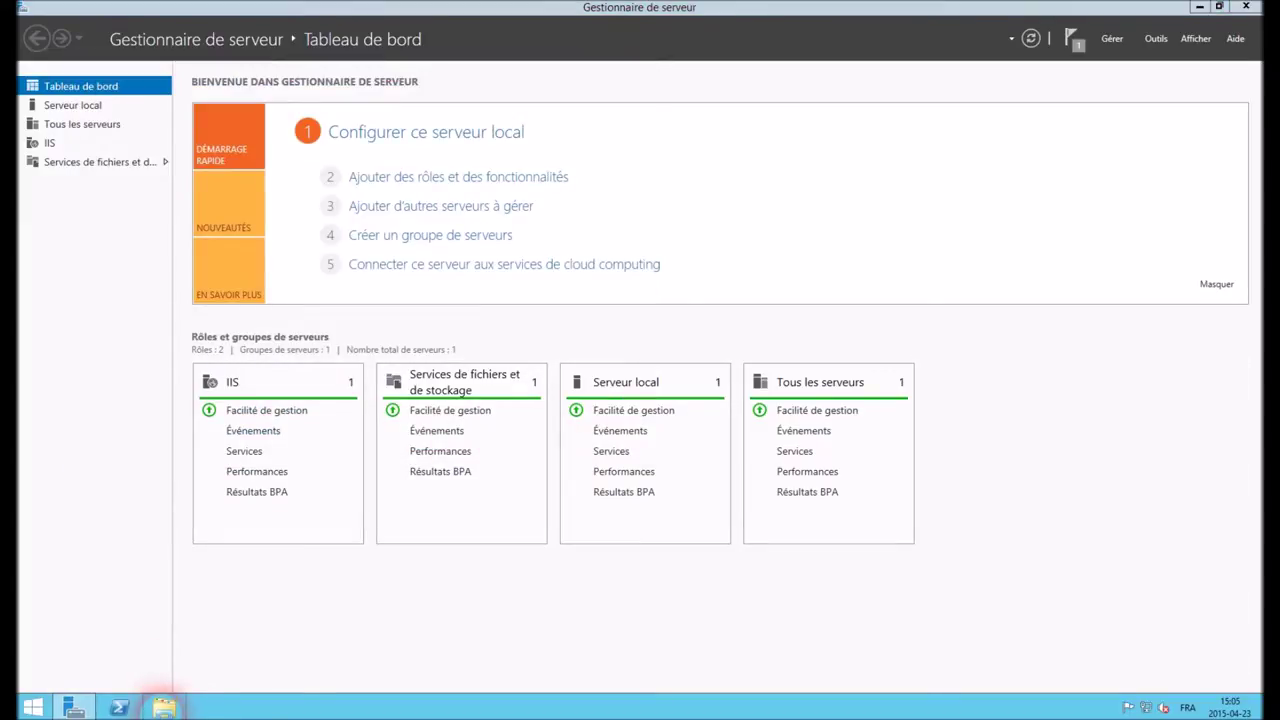
left_click(300, 684)
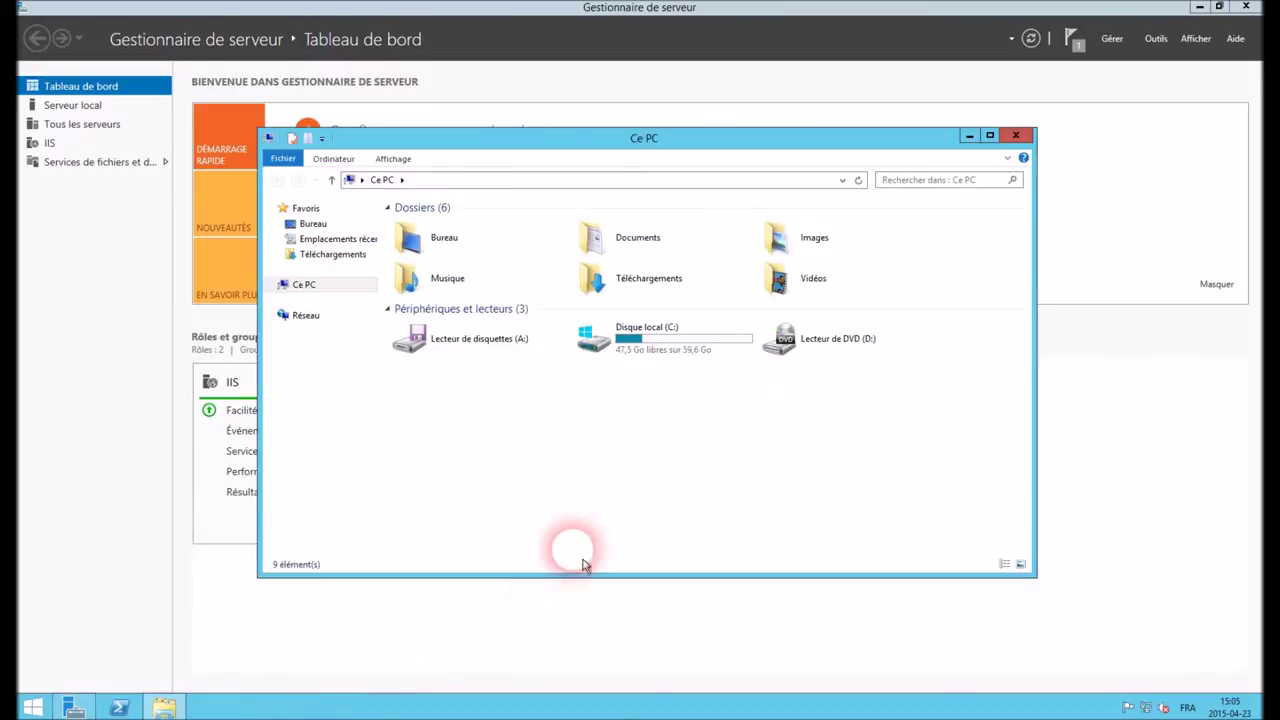
left_click(625, 342)
double_click(625, 342)
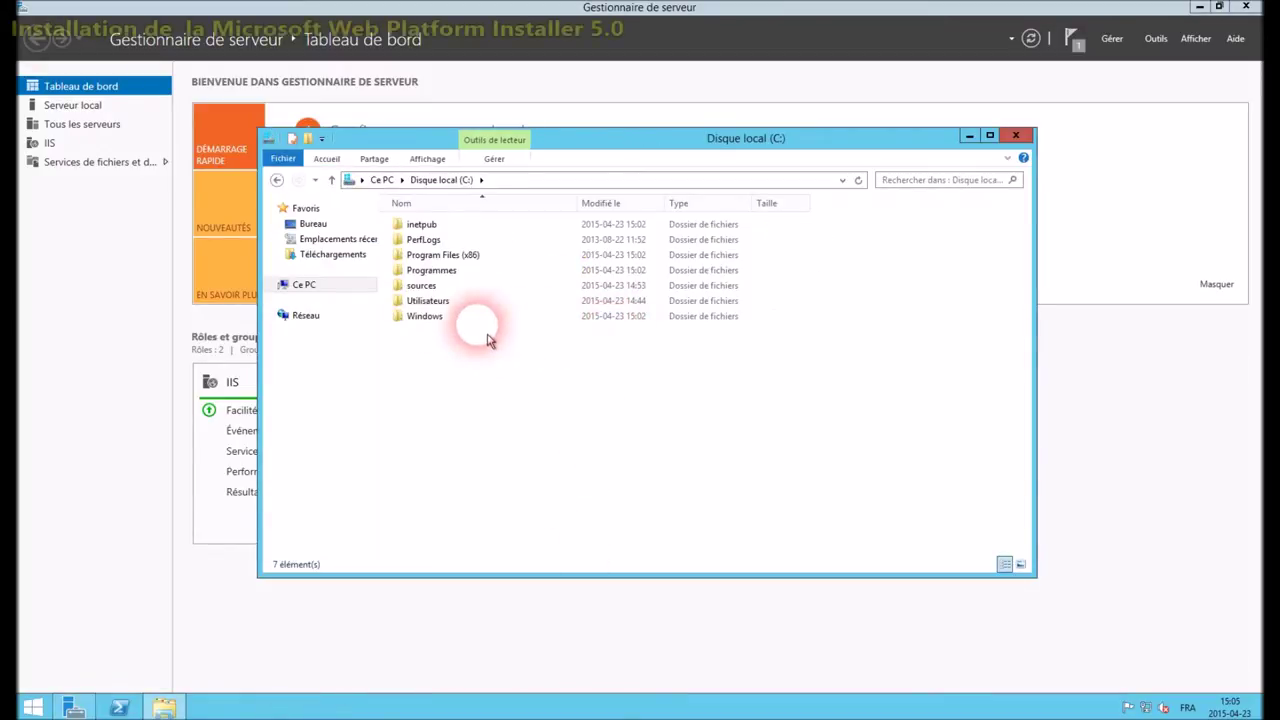
double_click(421, 287)
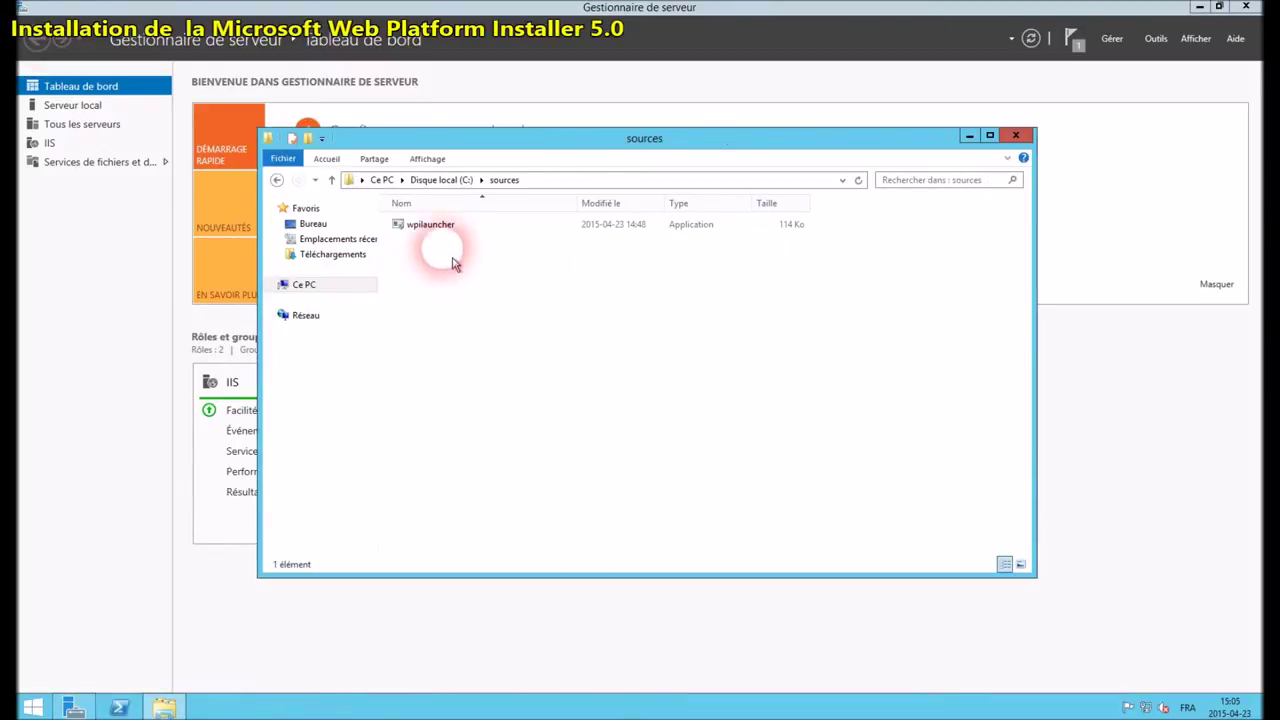
left_click(432, 229)
double_click(440, 240)
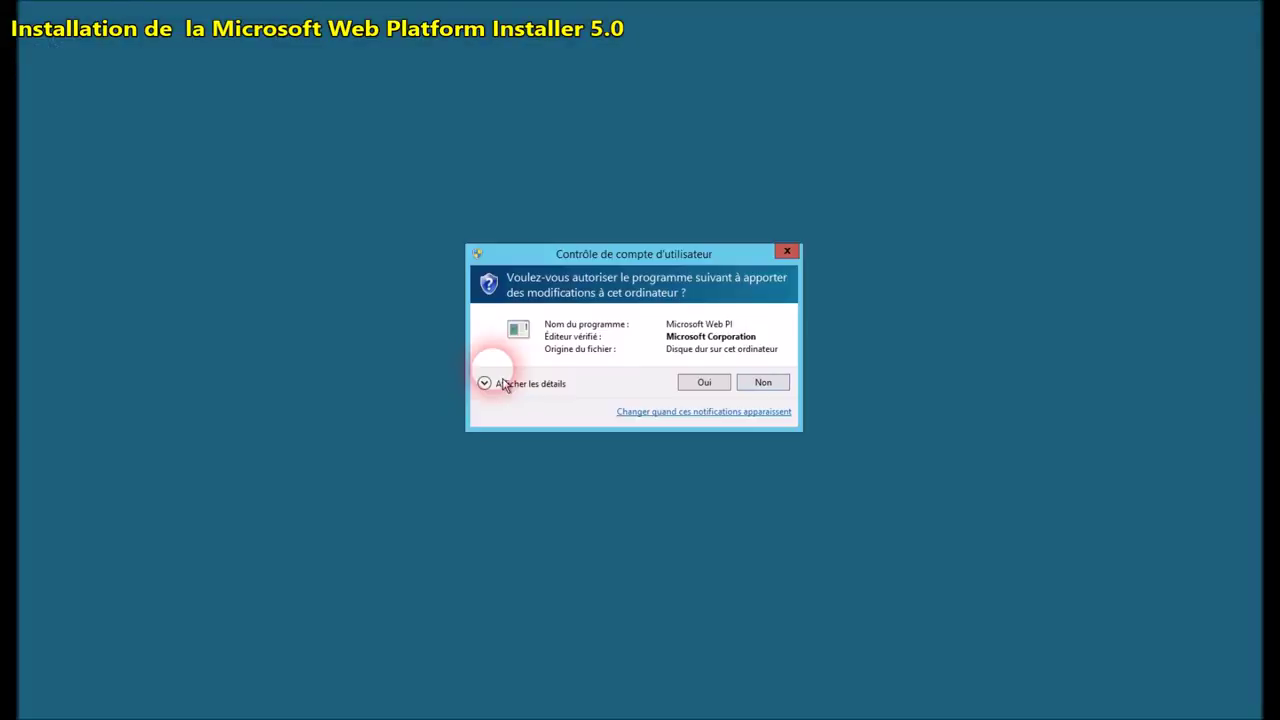
left_click(714, 389)
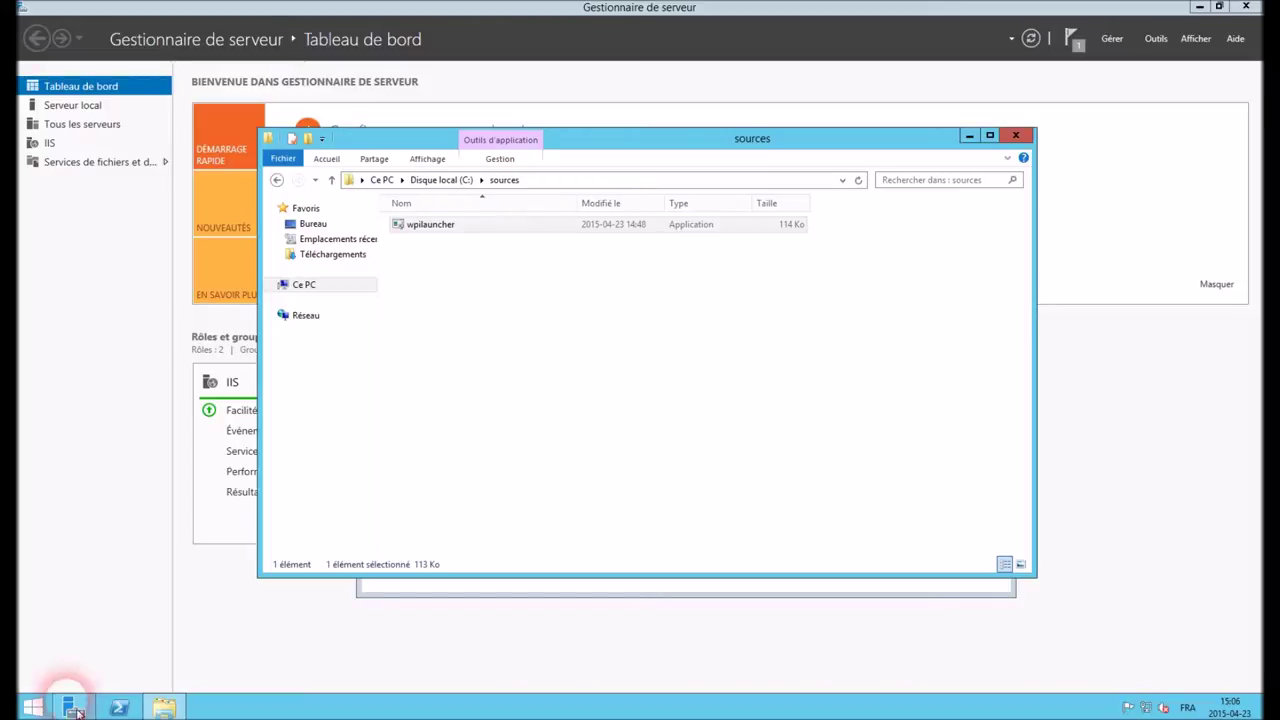
Start Microsoft Web Platform Installer from the Start screen's app list and allow it to run
left_click(34, 704)
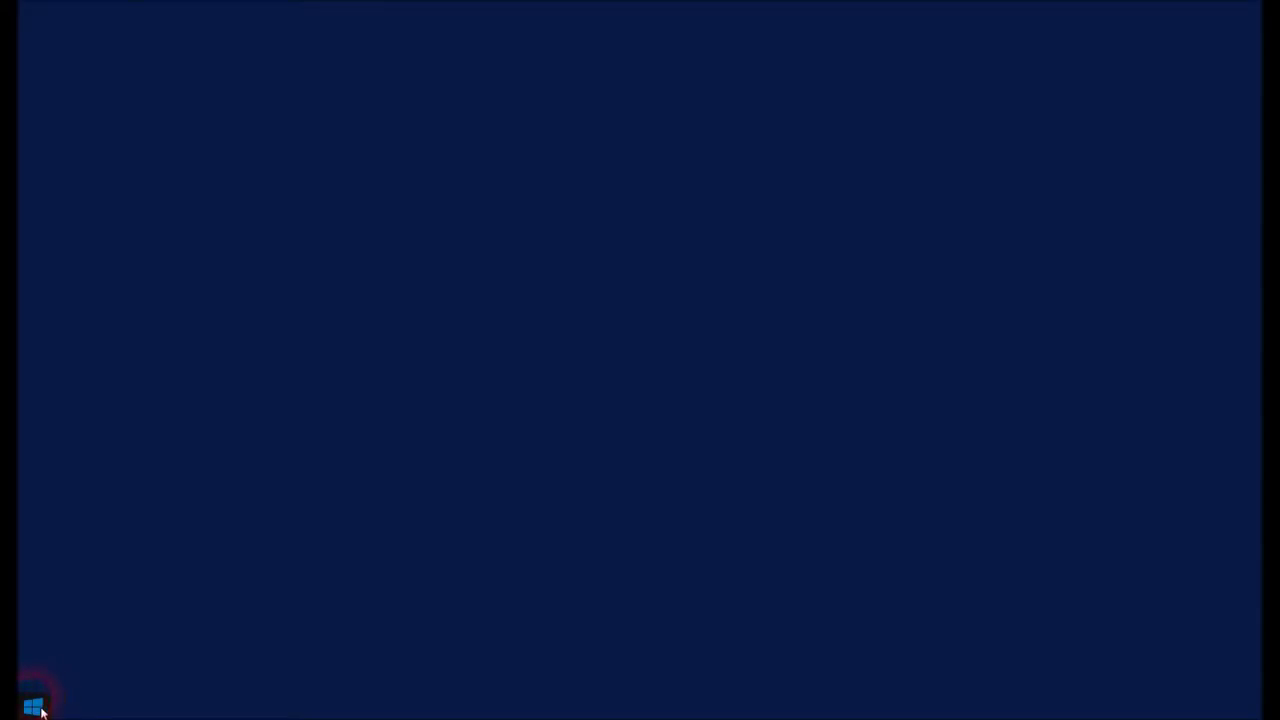
left_click(114, 675)
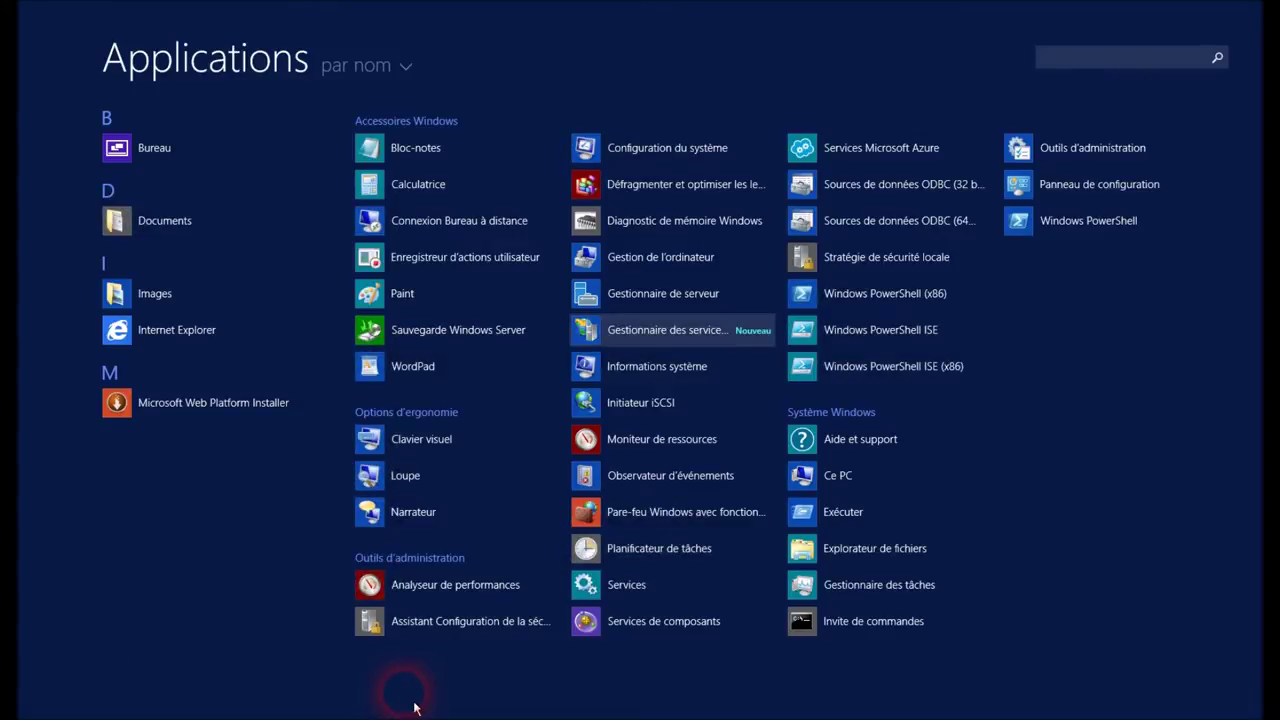
left_click(234, 417)
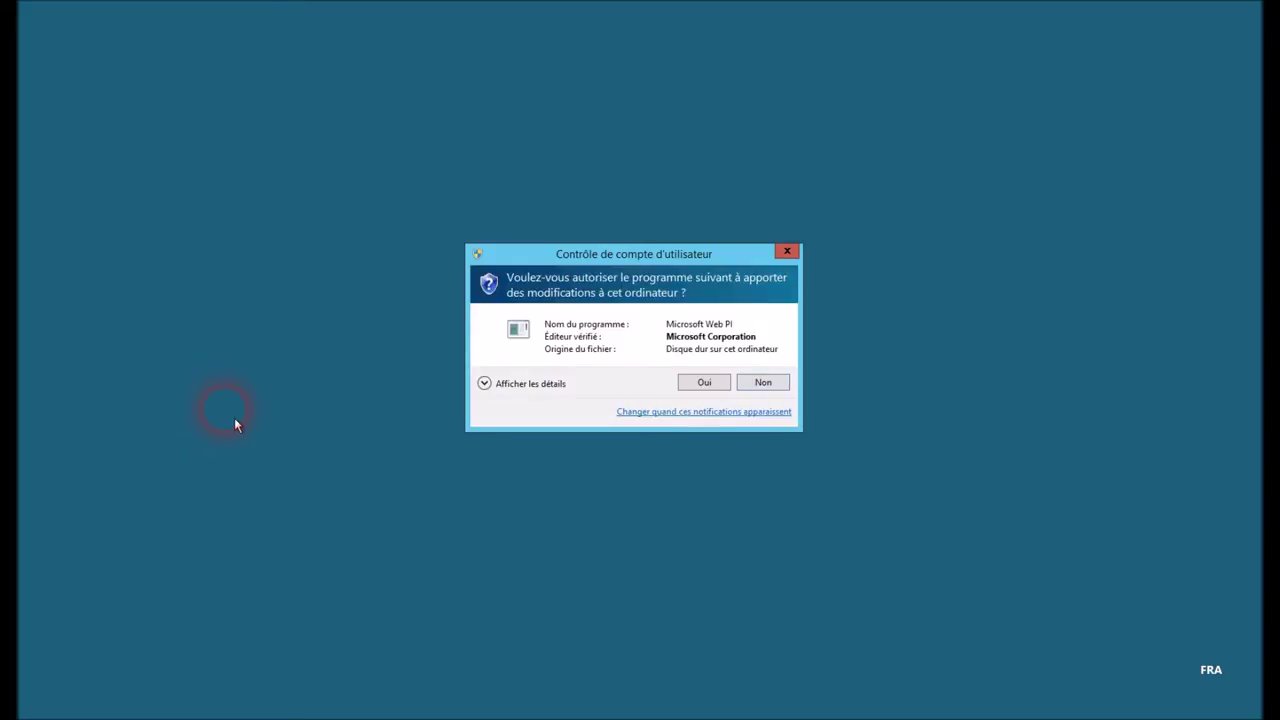
left_click(697, 386)
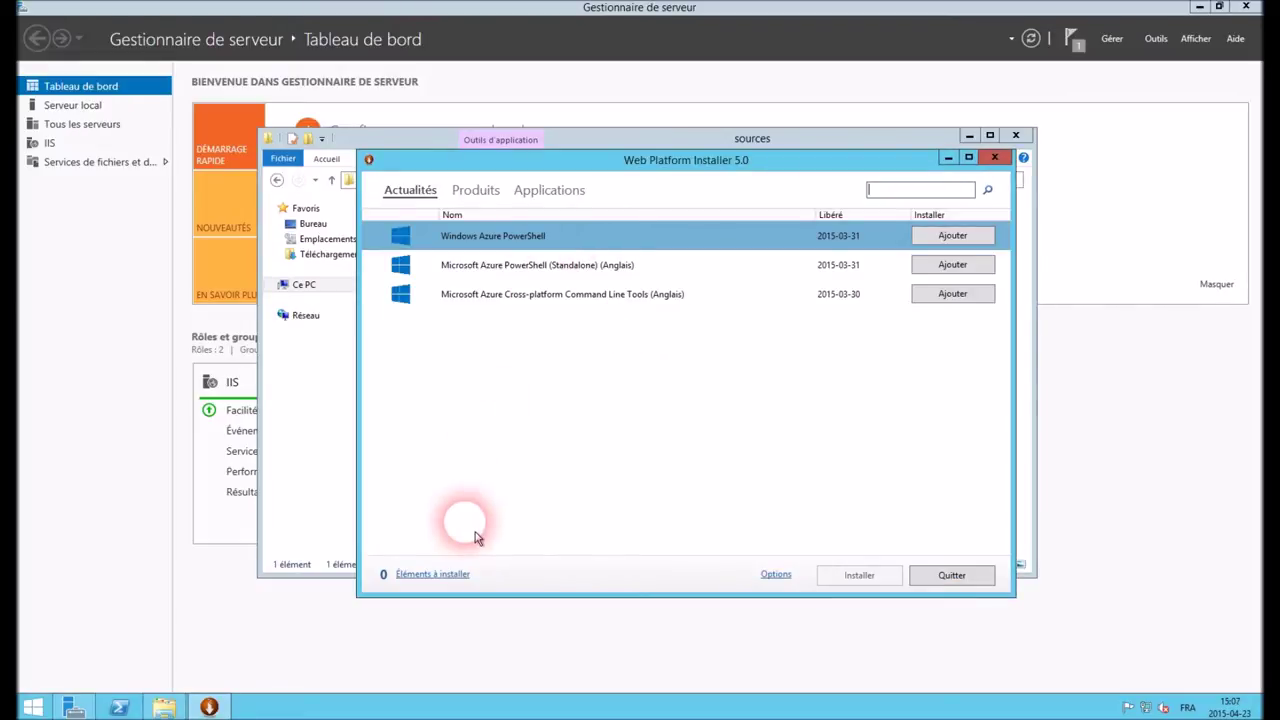
left_click(472, 191)
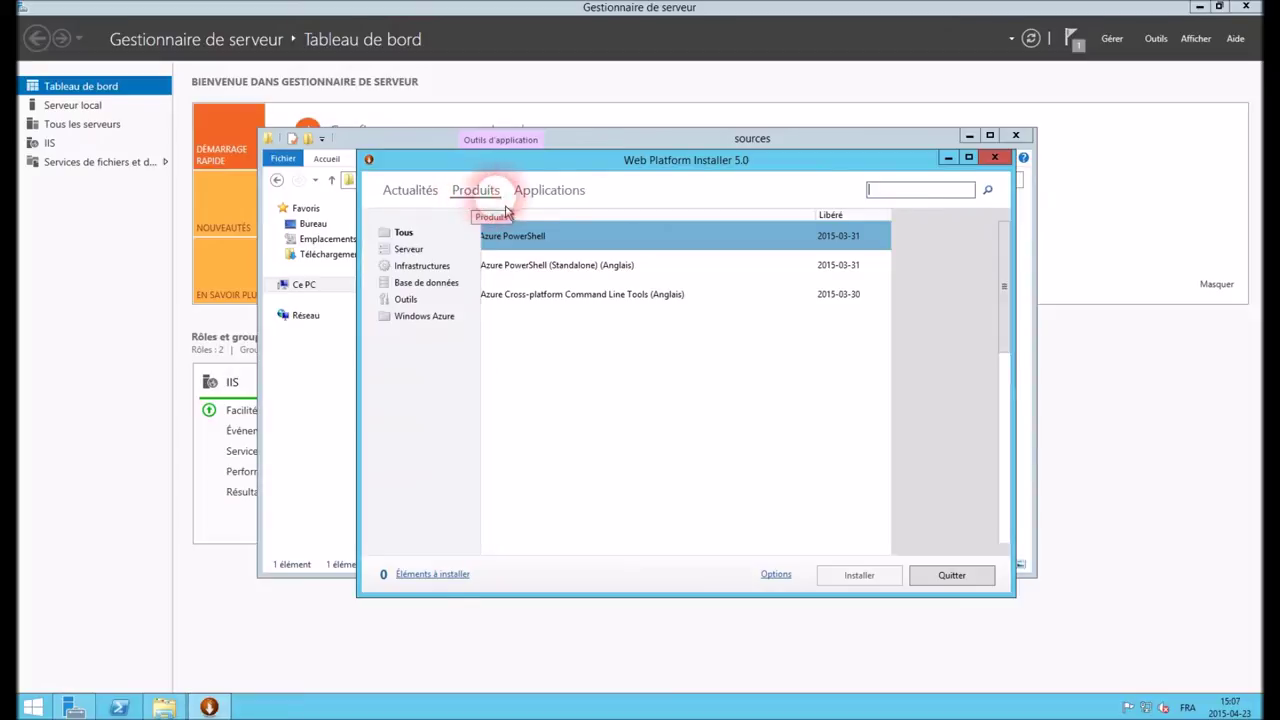
left_click(556, 208)
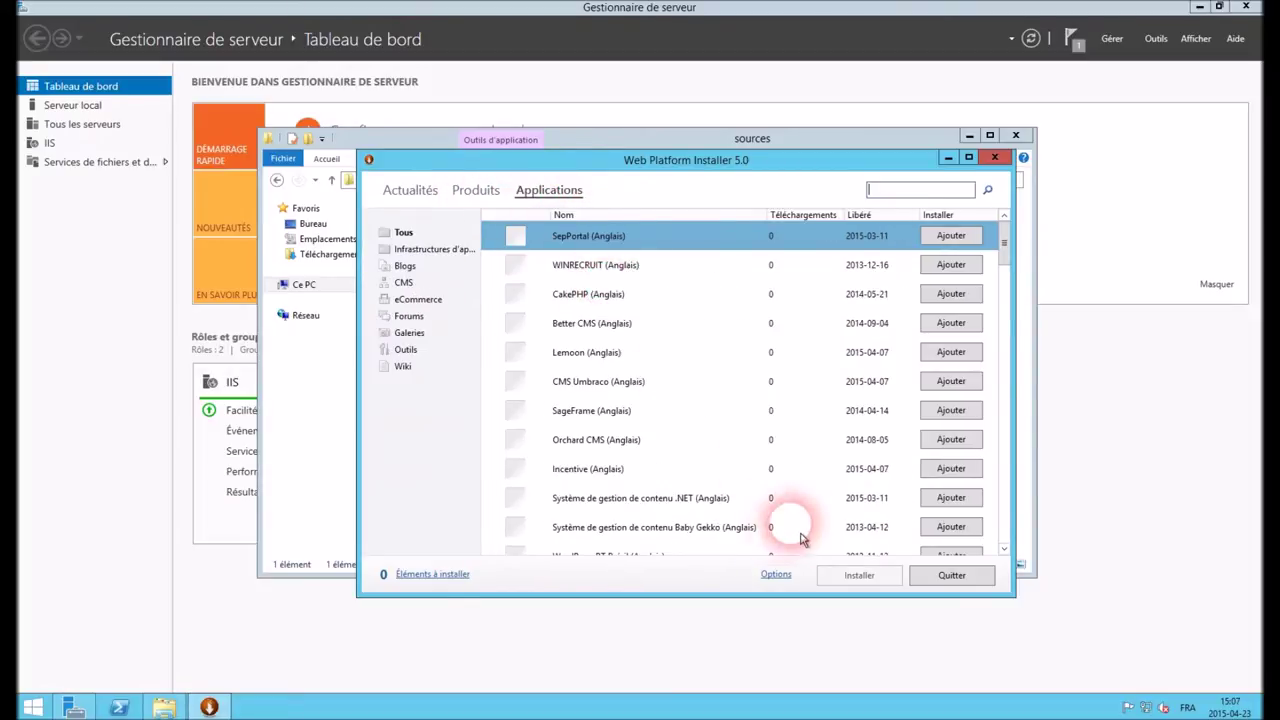
left_click(776, 576)
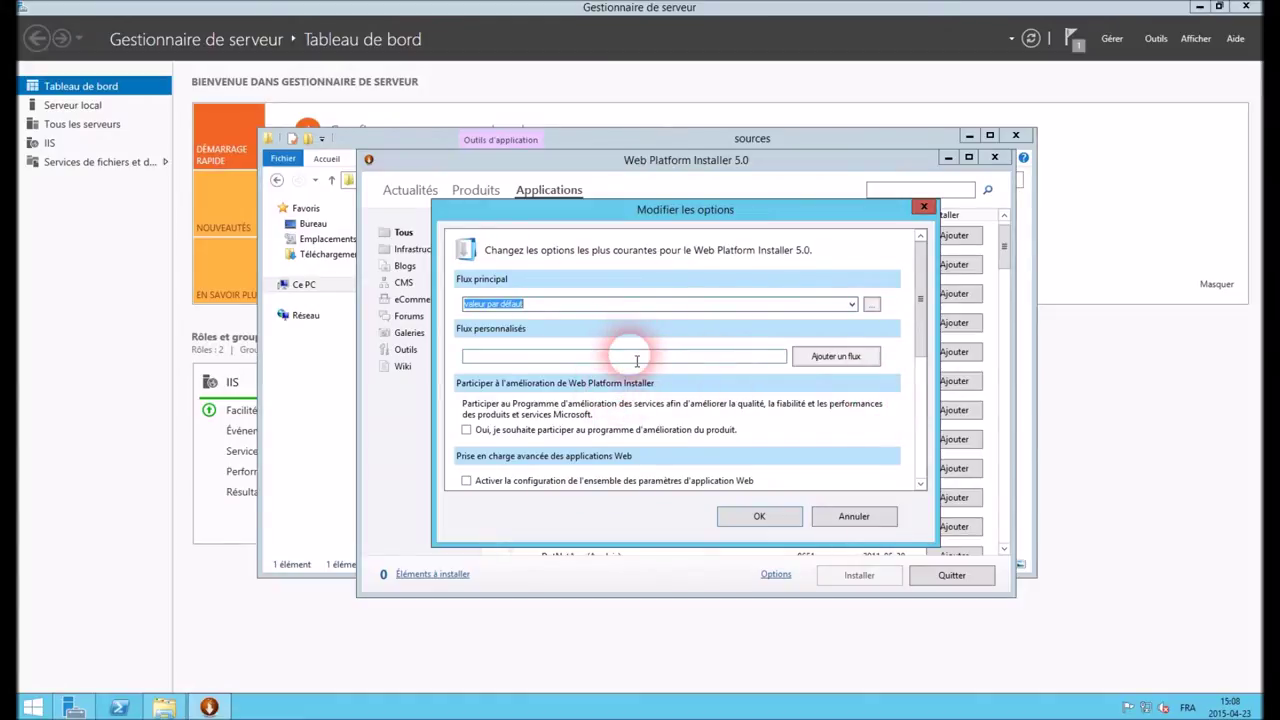
right_click(636, 360)
left_click(686, 414)
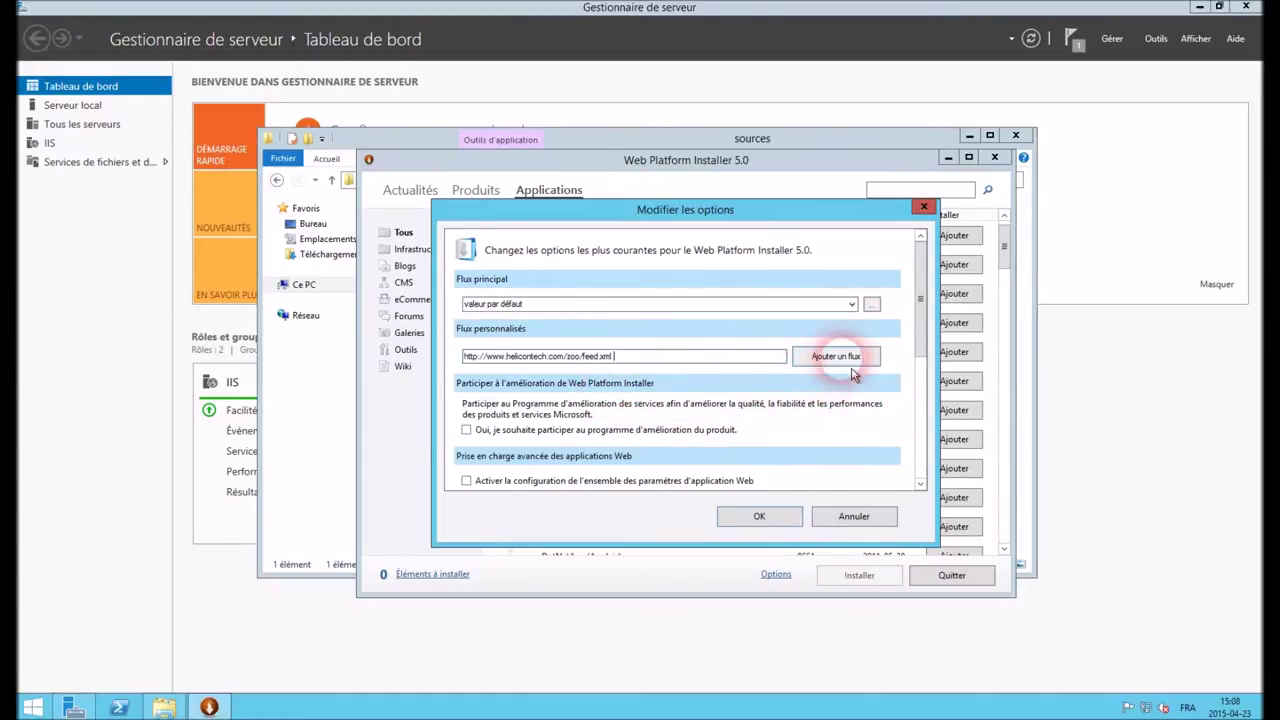
left_click(850, 364)
left_click(778, 522)
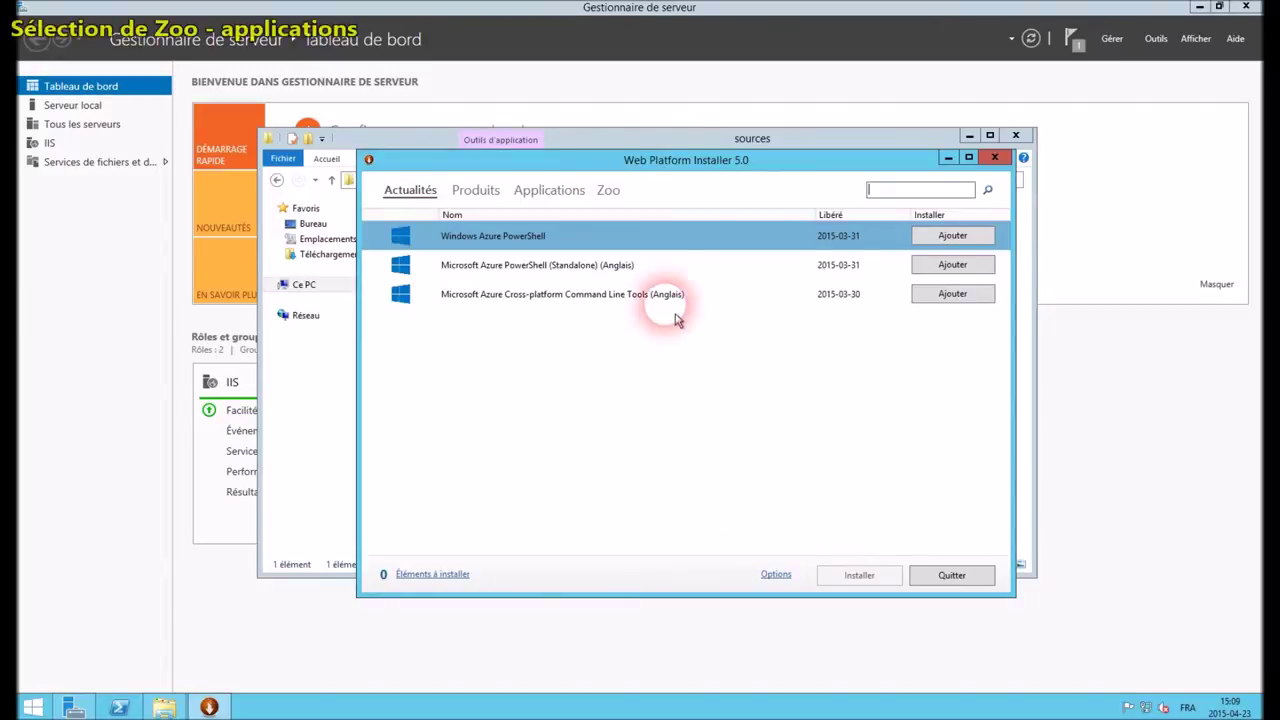
Add Redmine 2.3 from the Zoo Applications list and start installing it
left_click(619, 203)
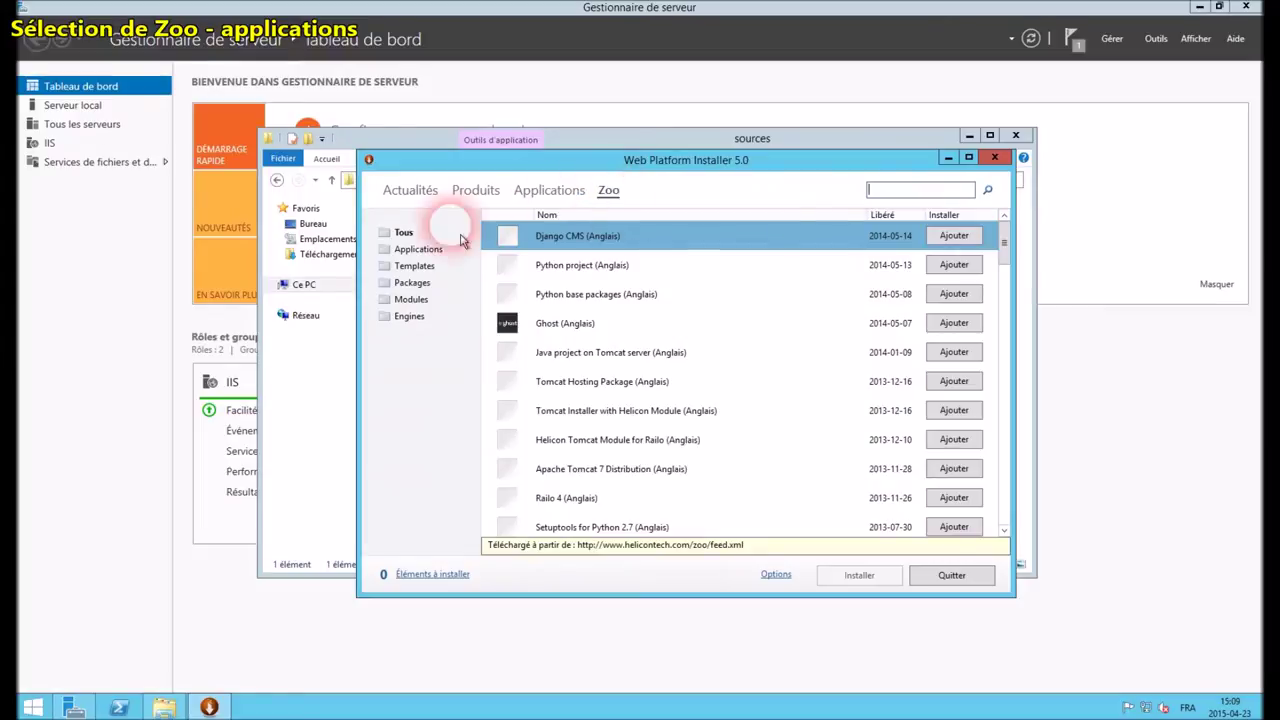
left_click(422, 257)
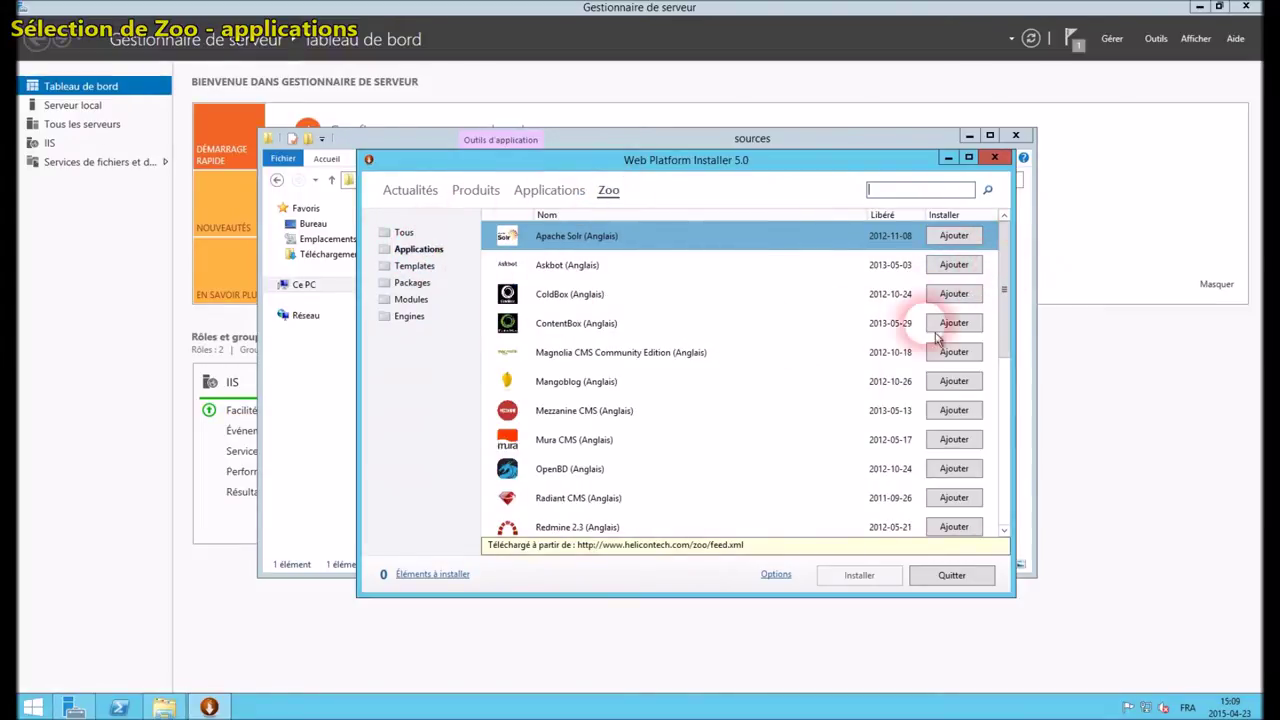
left_click(594, 528)
left_click(970, 497)
left_click(879, 587)
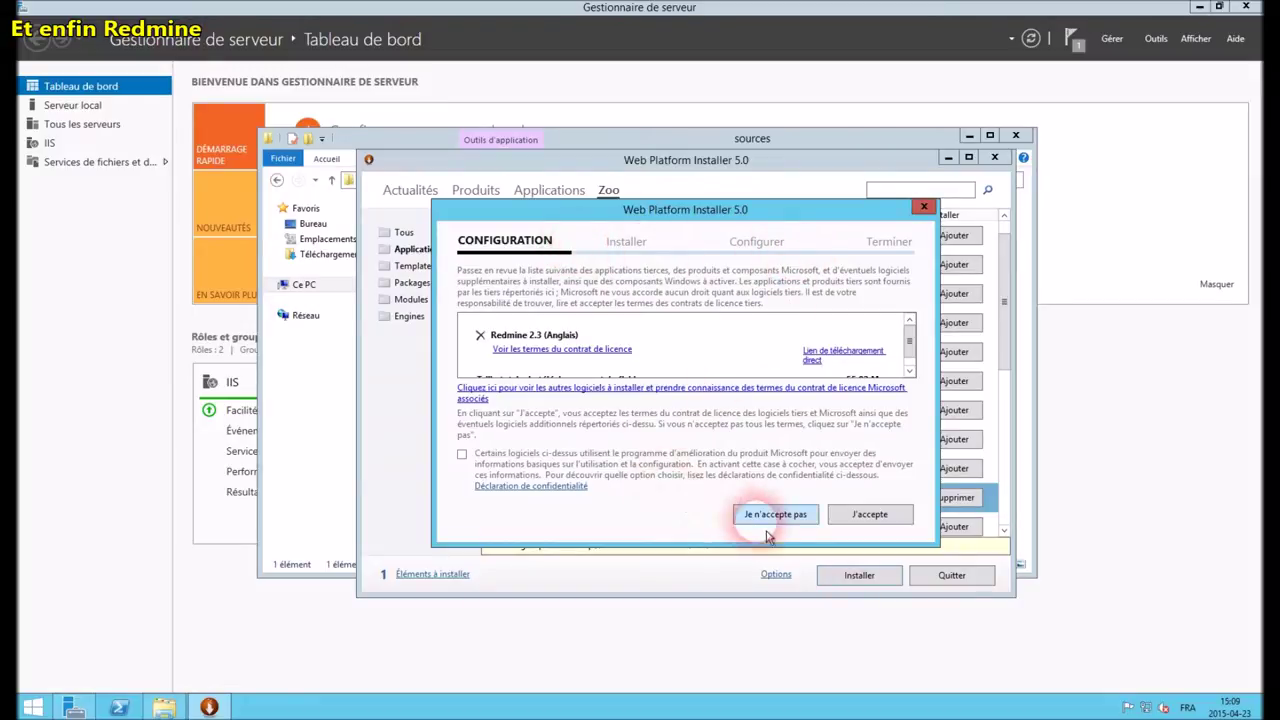
Opt into the improvement program and accept the Redmine licence with J'accepte
left_click(461, 454)
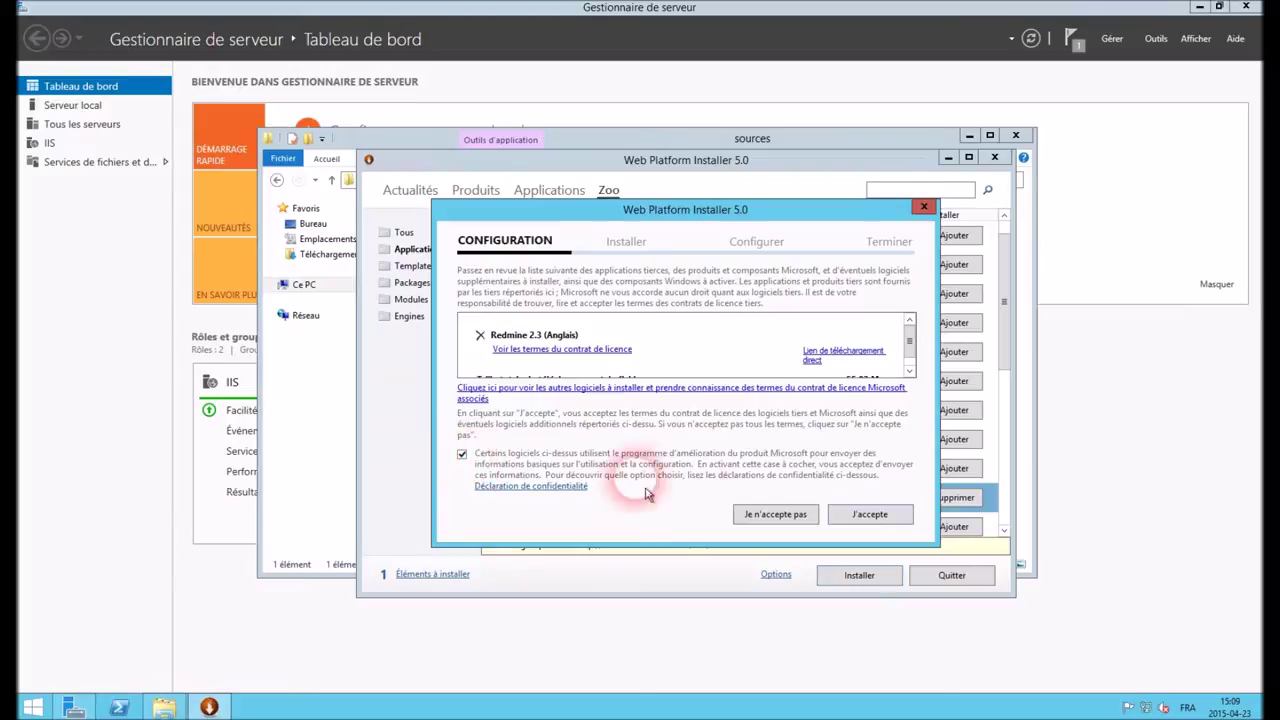
left_click(876, 524)
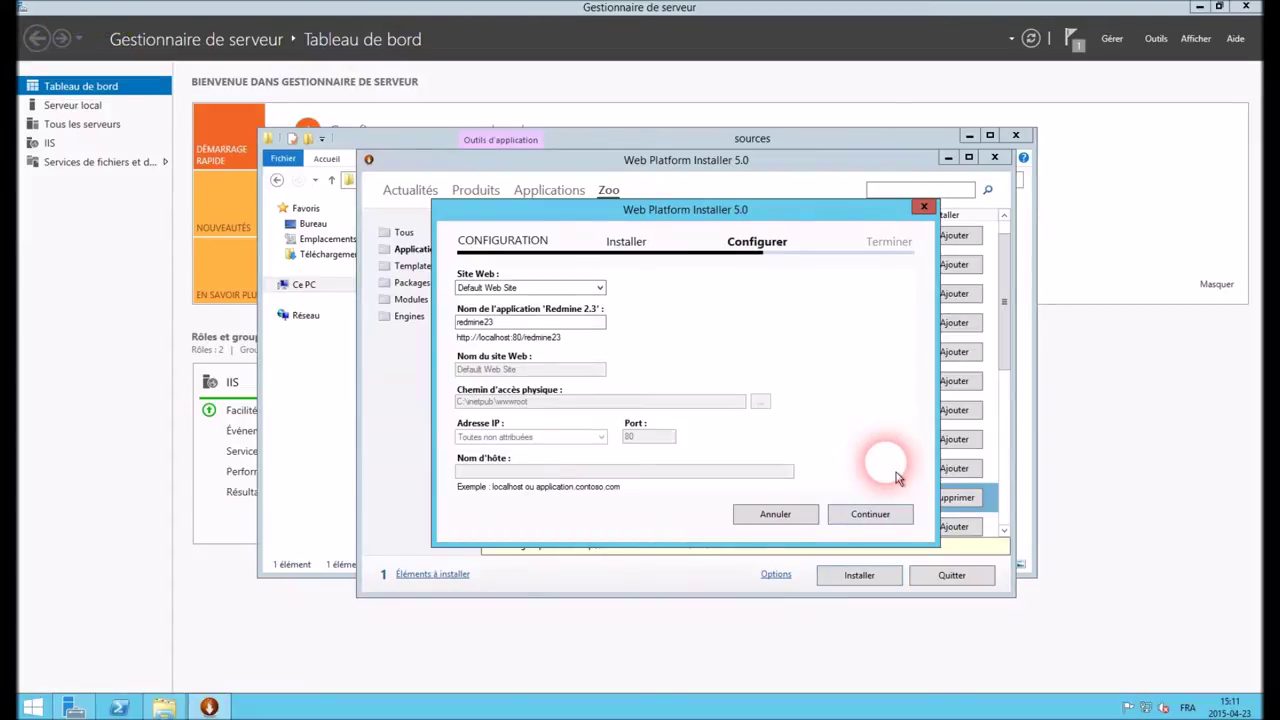
Choose a new website named redmine23 for Redmine and dismiss the invalid-path error
left_click(536, 325)
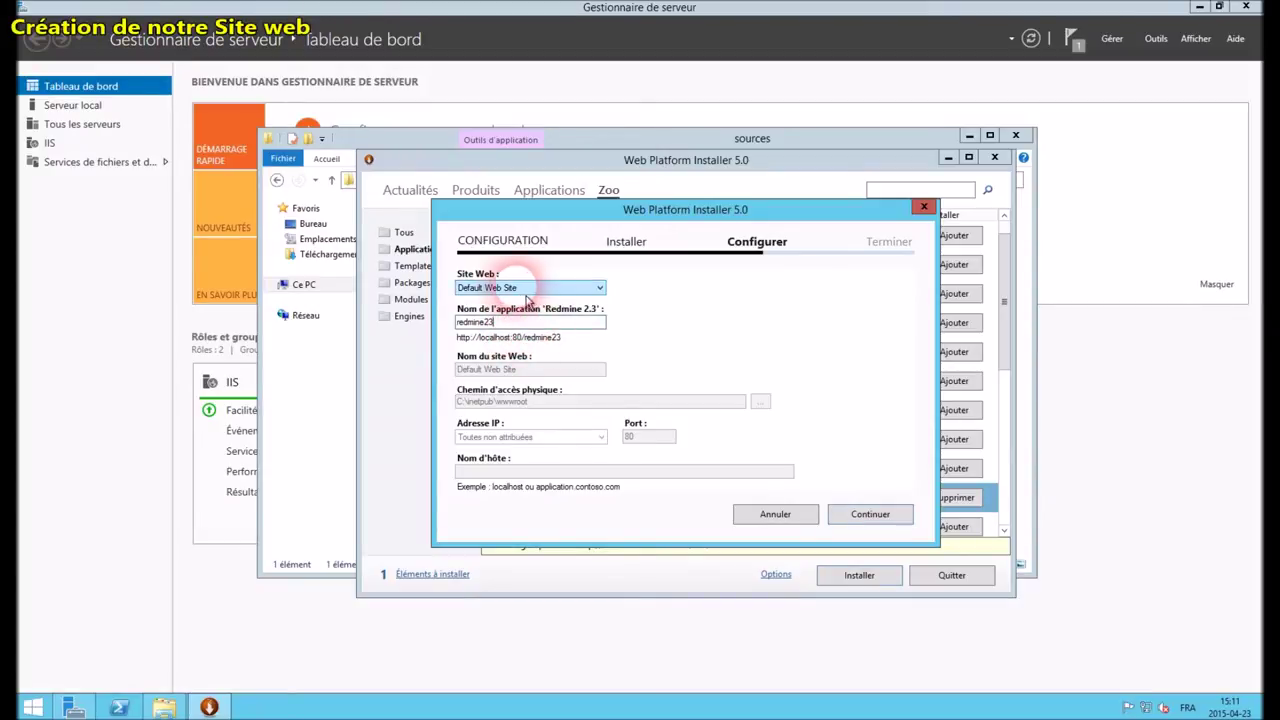
left_click(525, 288)
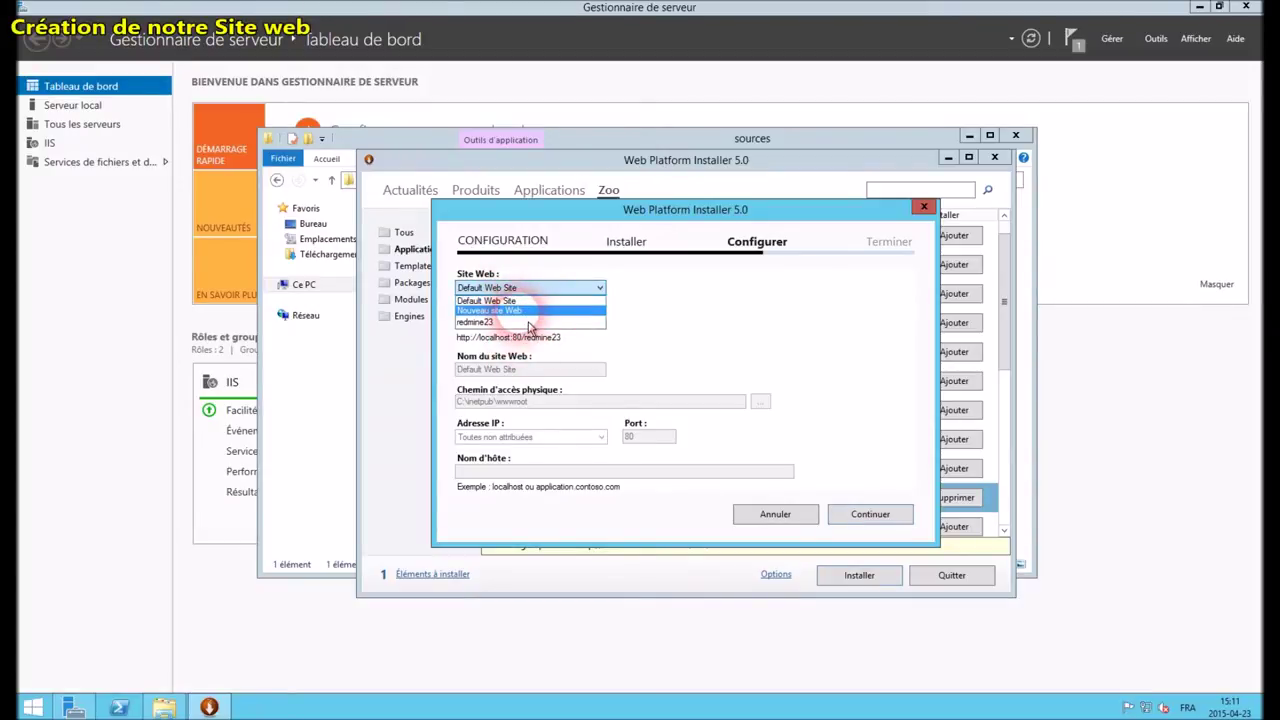
left_click(522, 311)
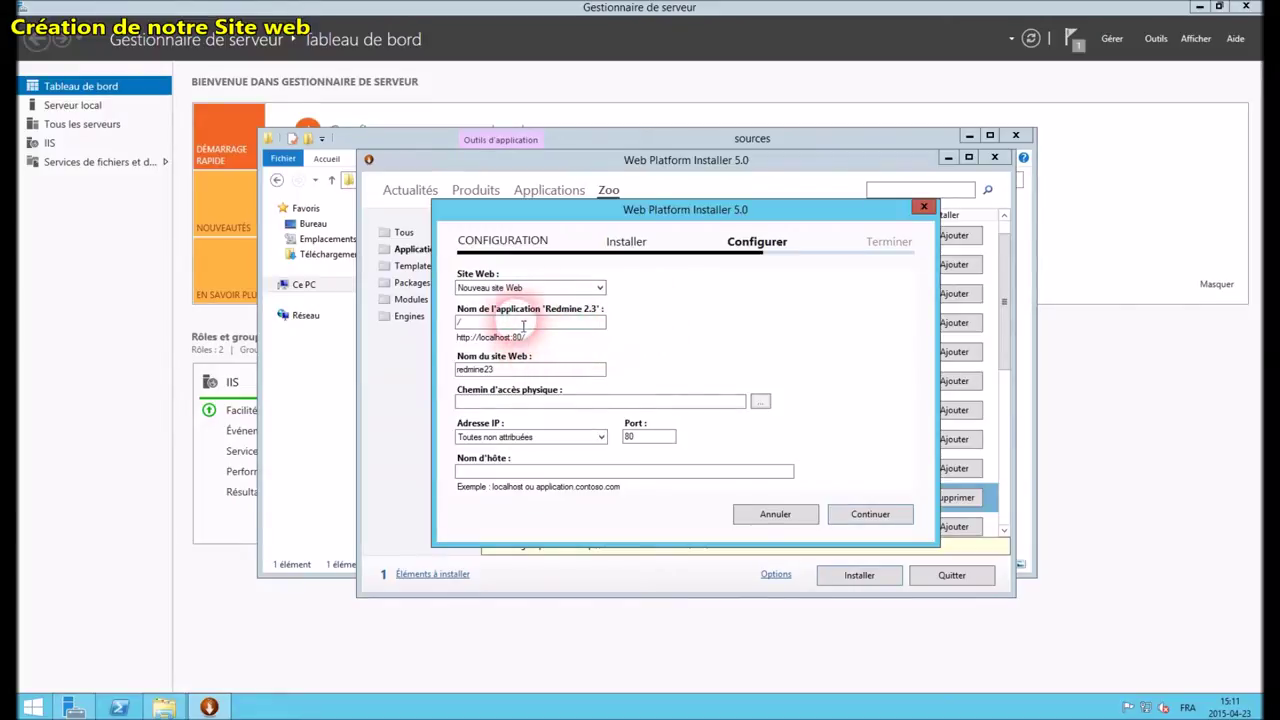
left_click(521, 370)
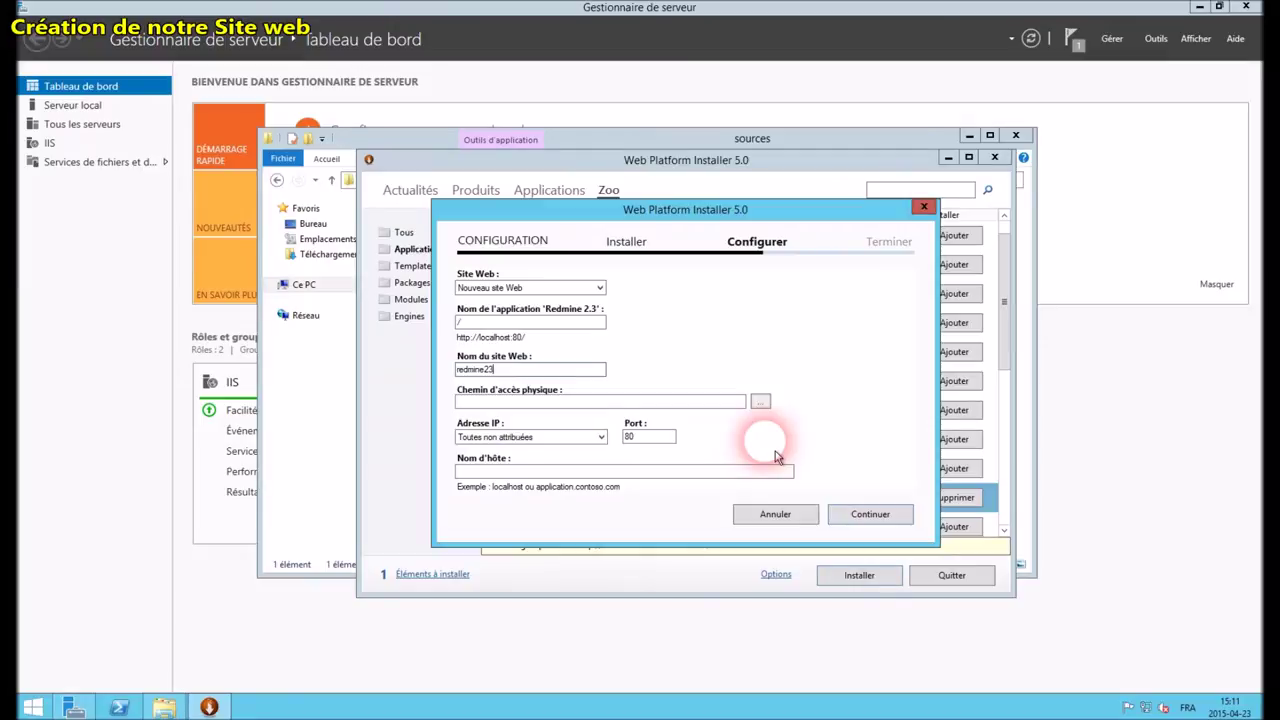
left_click(880, 518)
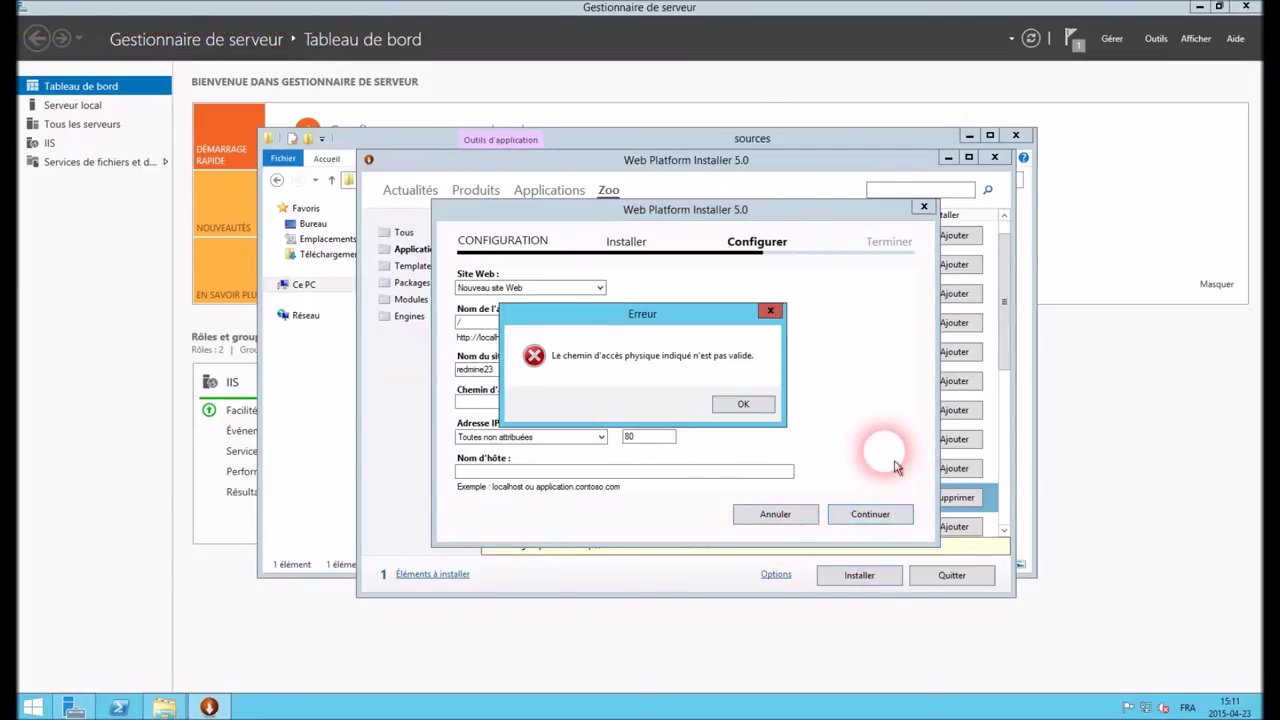
left_click(752, 410)
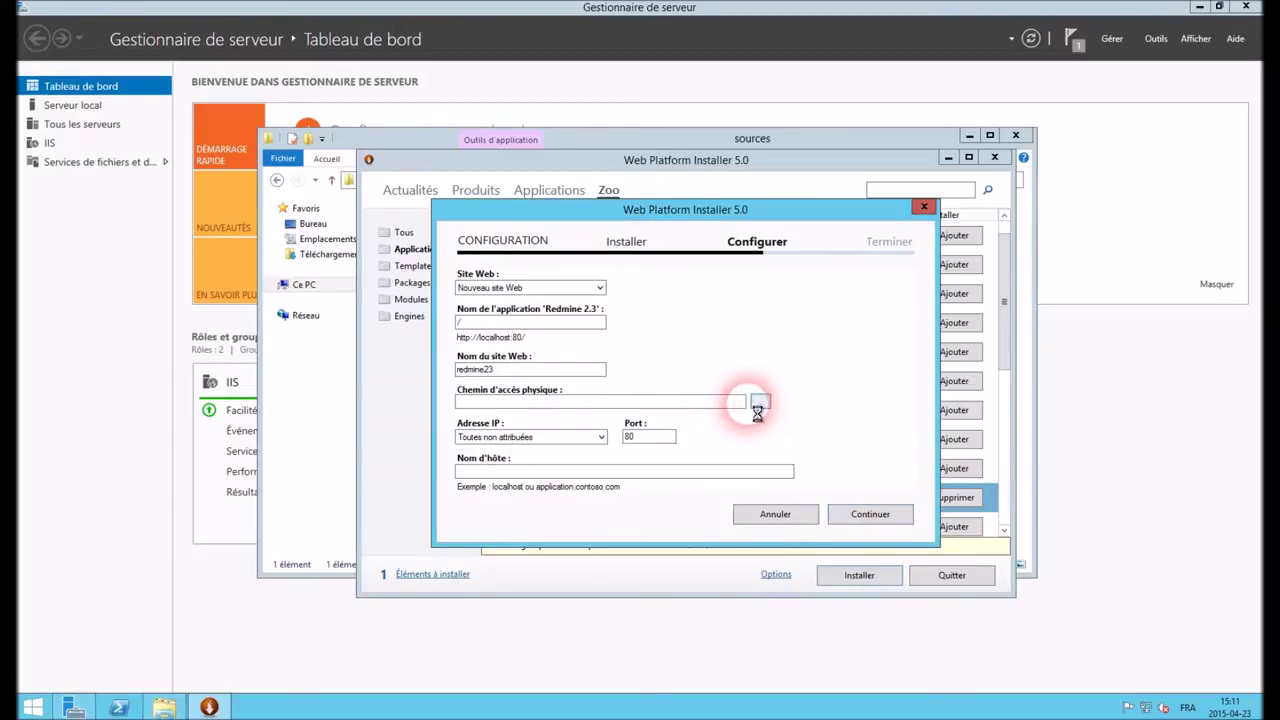
Set the site's physical path to C:\inetpub\wwwroot
left_click(760, 403)
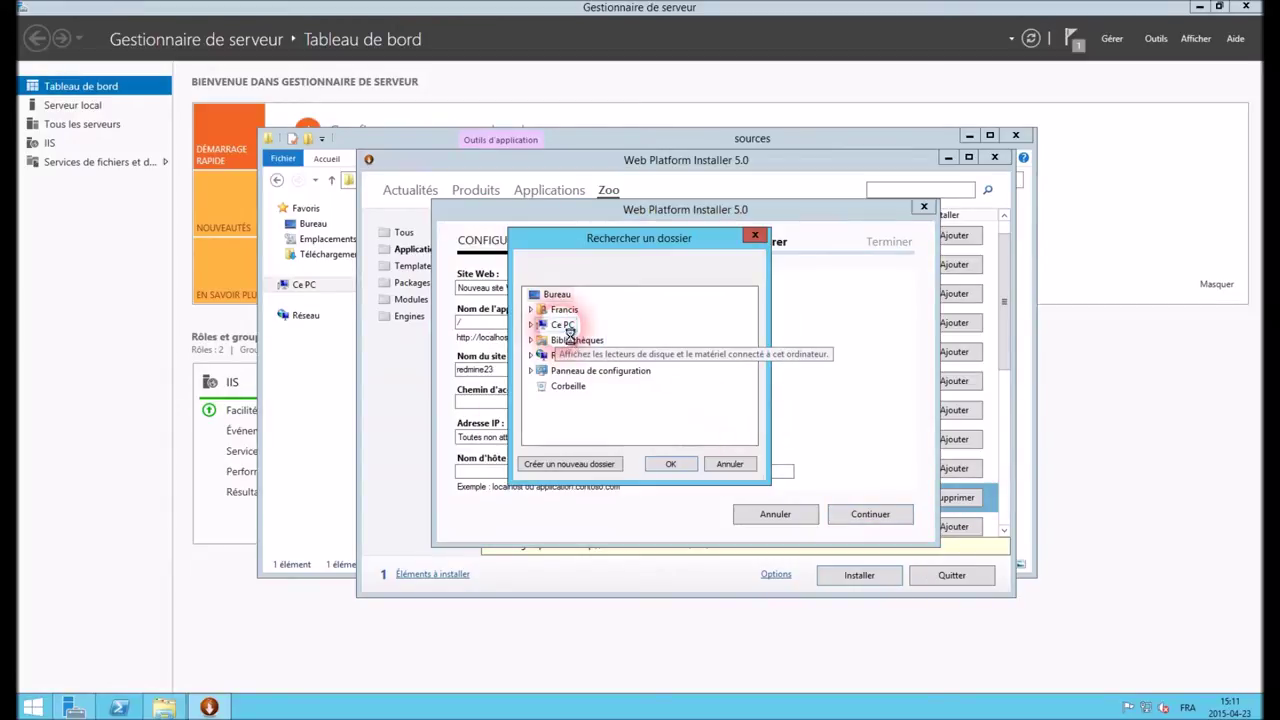
double_click(562, 324)
double_click(605, 419)
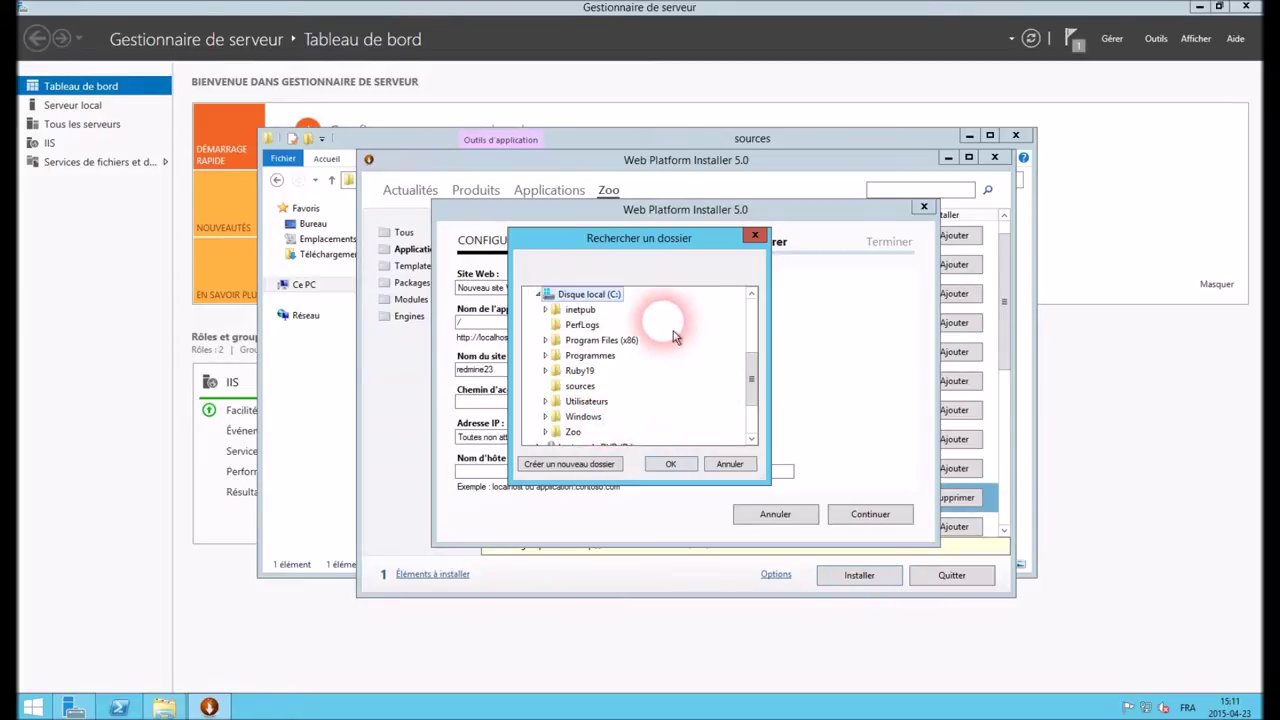
double_click(580, 309)
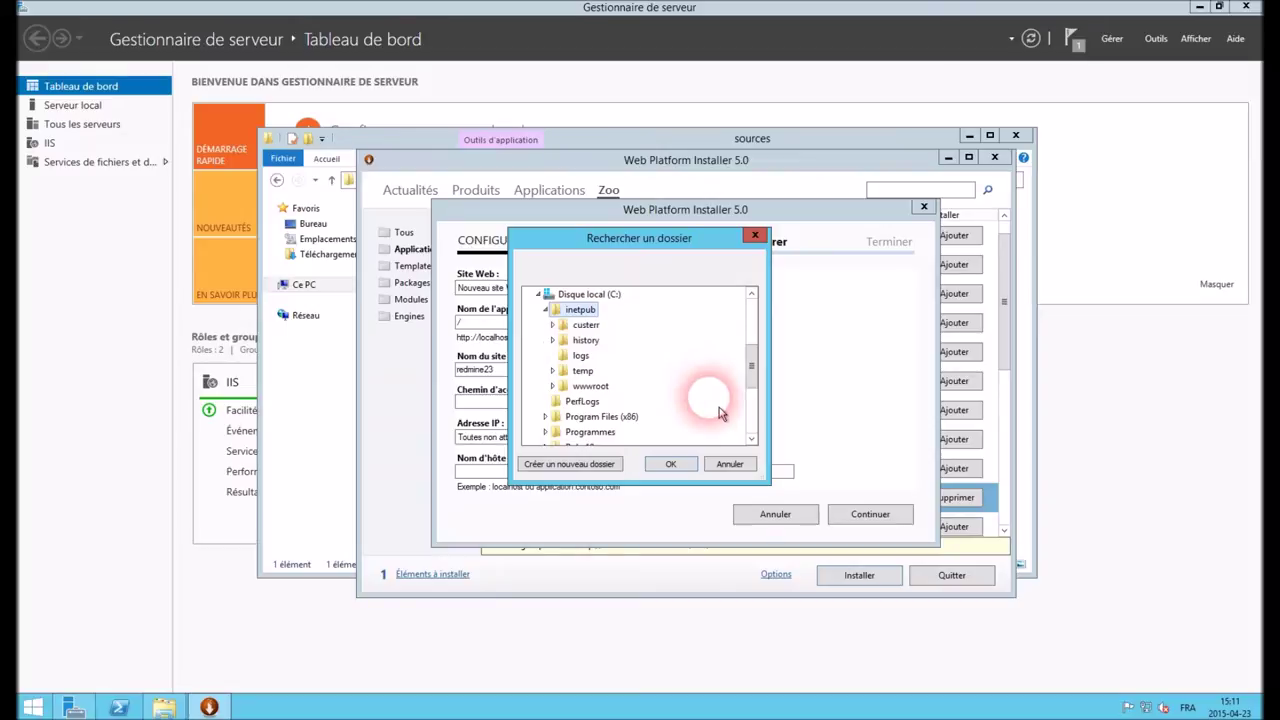
double_click(598, 388)
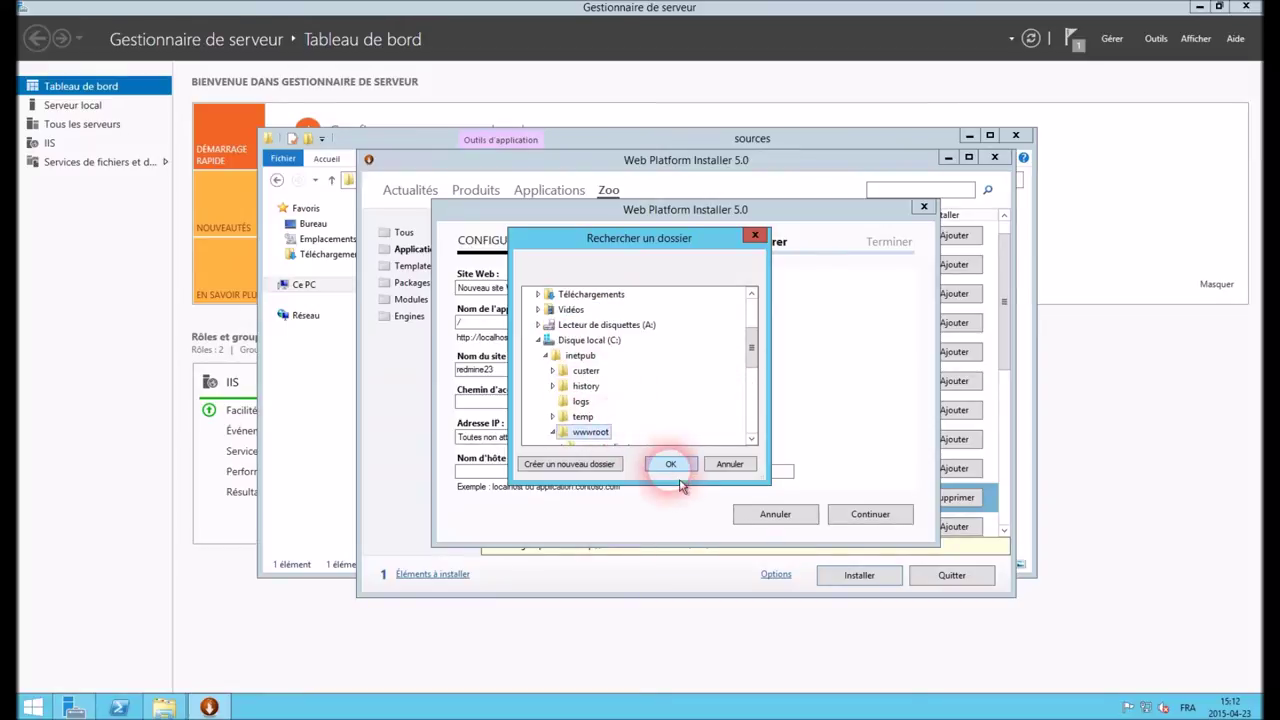
left_click(679, 481)
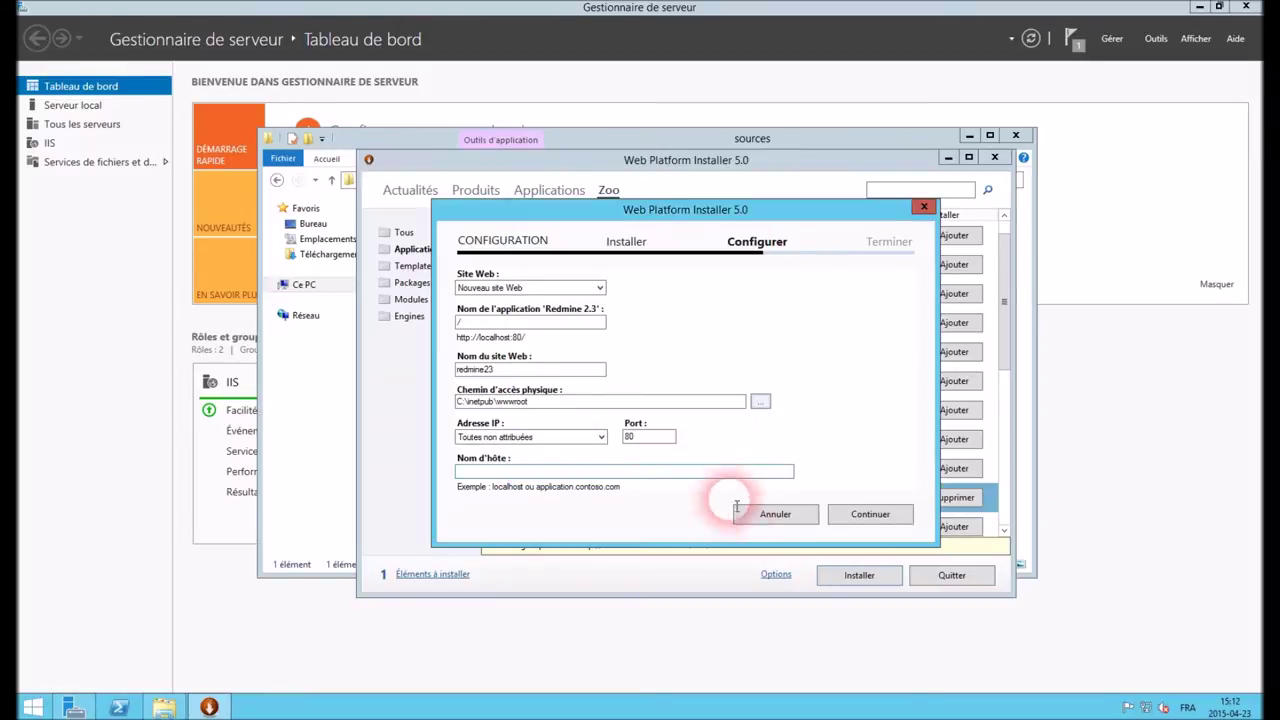
Continue the installation, agree to overwrite existing files, and finish with Terminer
left_click(862, 514)
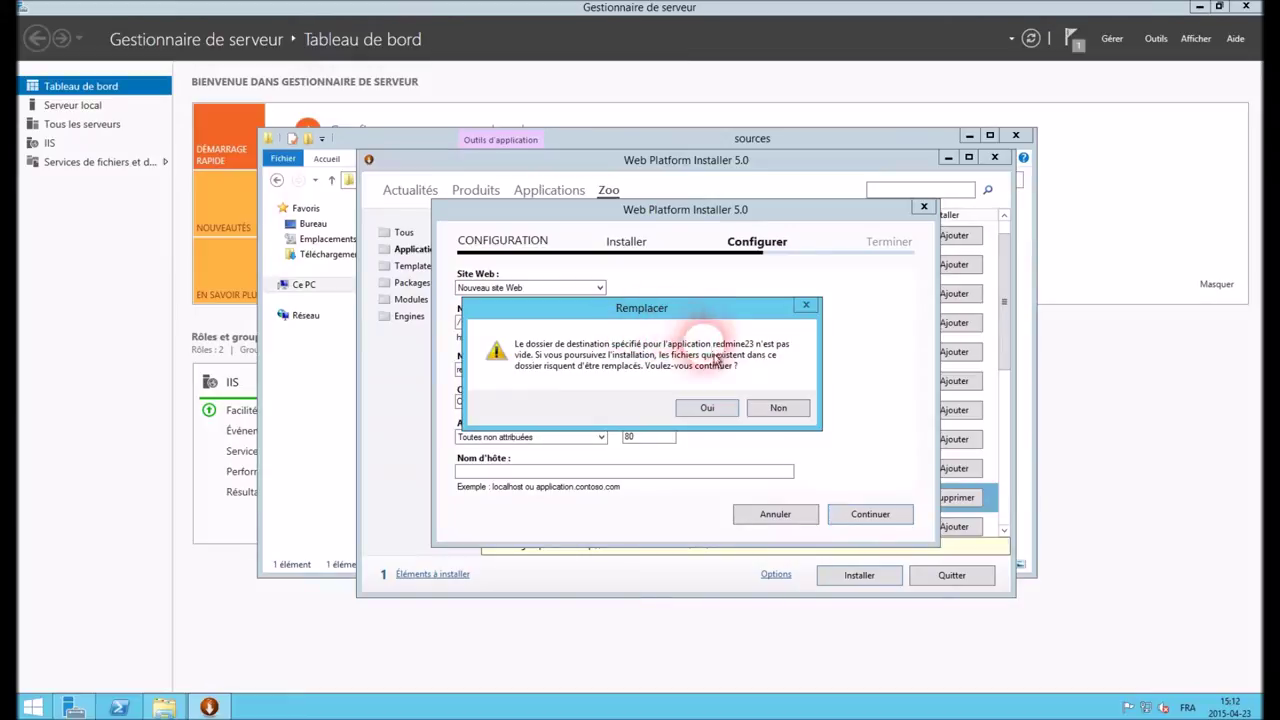
left_click(716, 413)
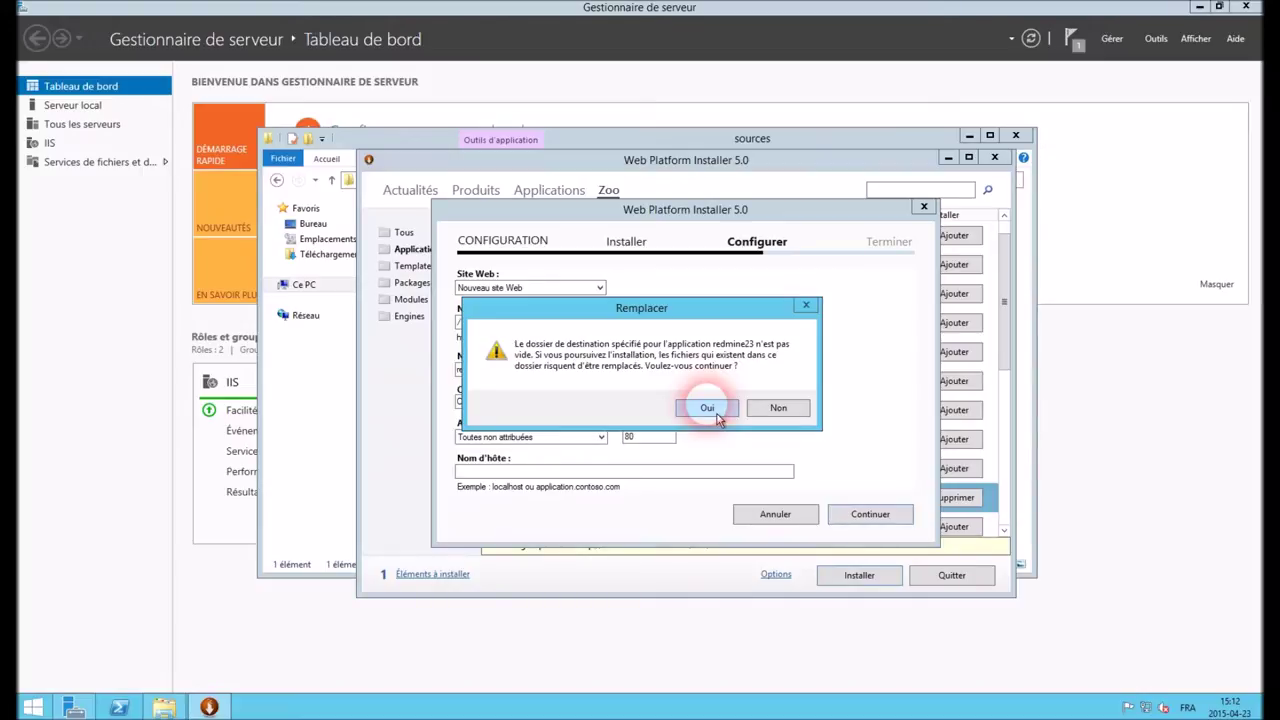
left_click(707, 408)
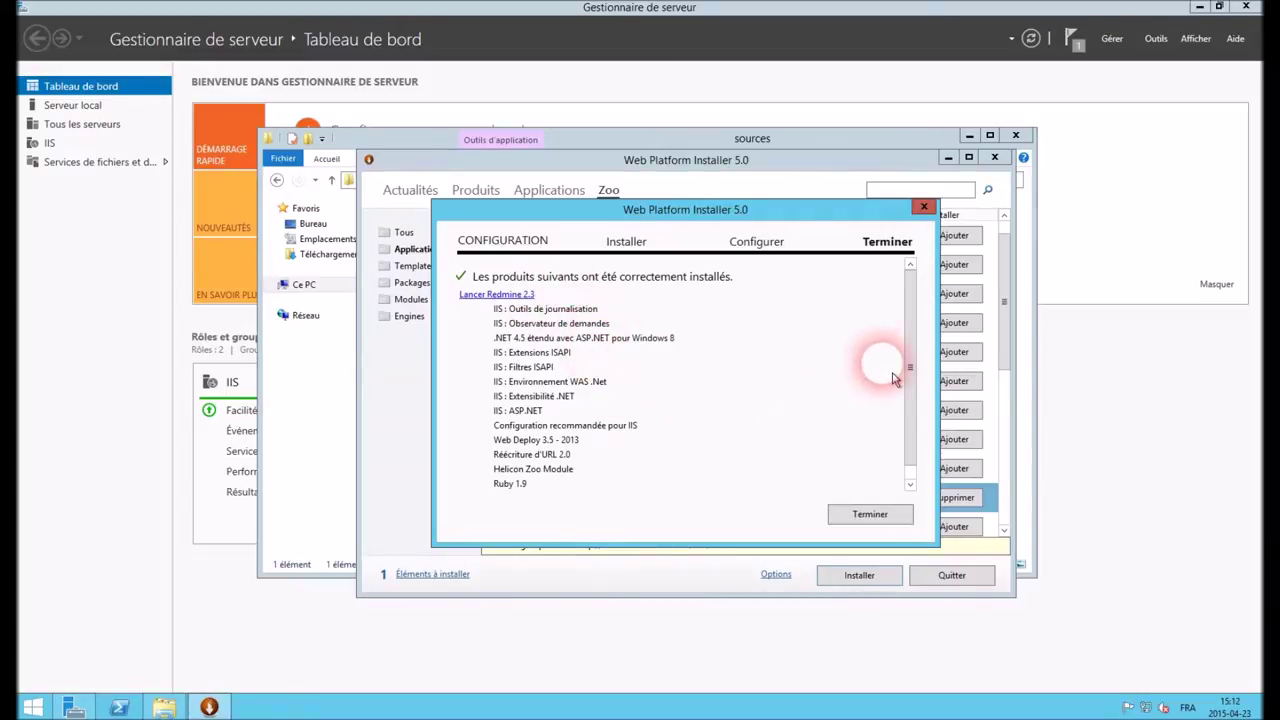
left_click(902, 518)
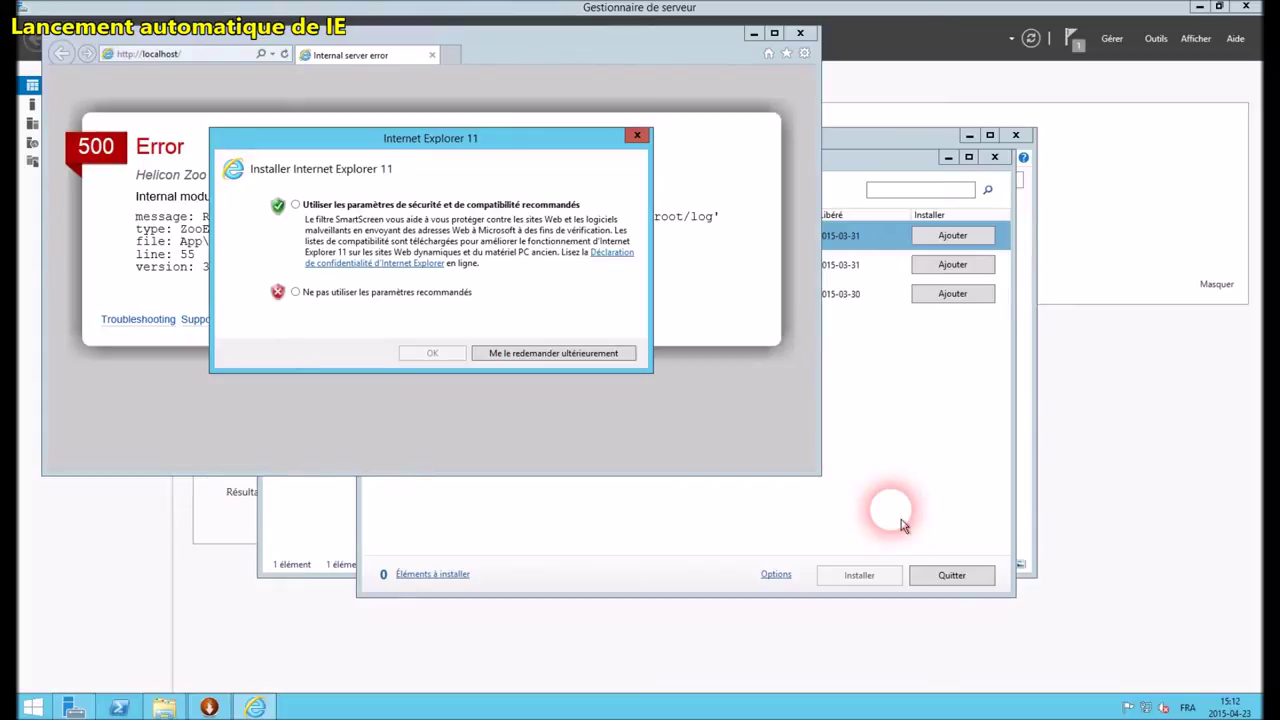
Apply Internet Explorer 11's recommended settings, revealing the log-folder permissions error
left_click(295, 205)
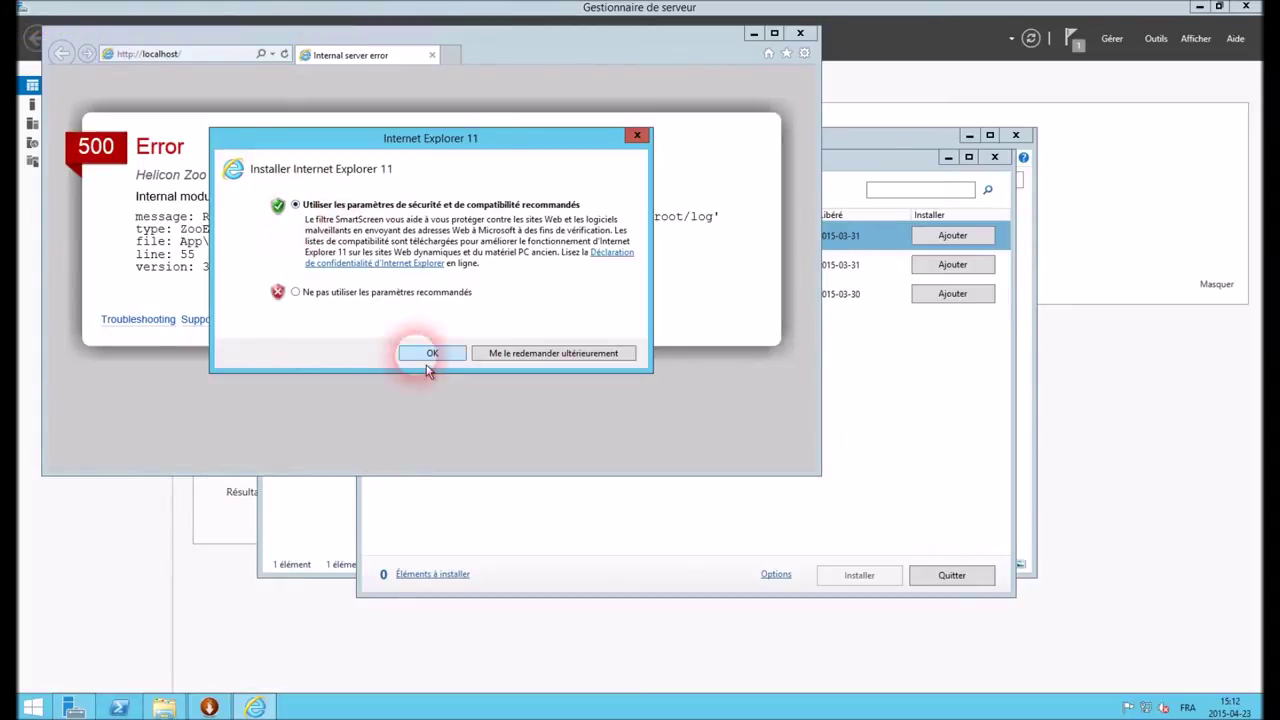
left_click(431, 353)
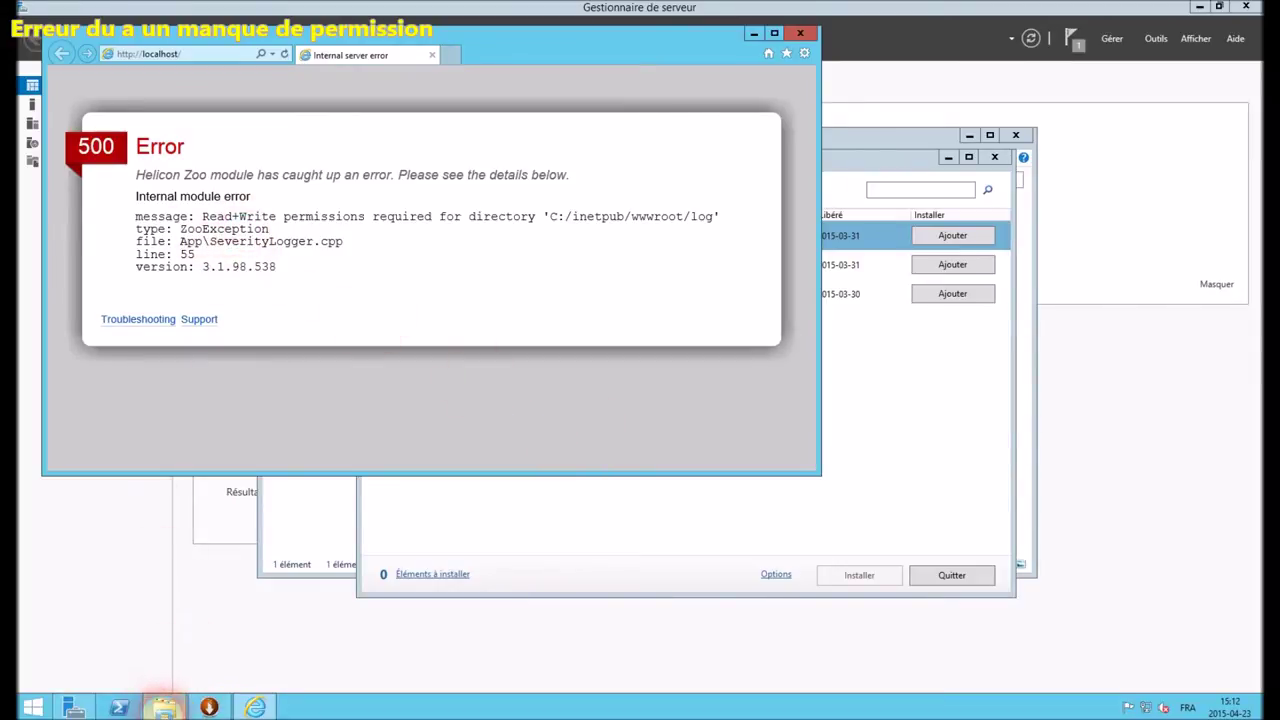
left_click(163, 705)
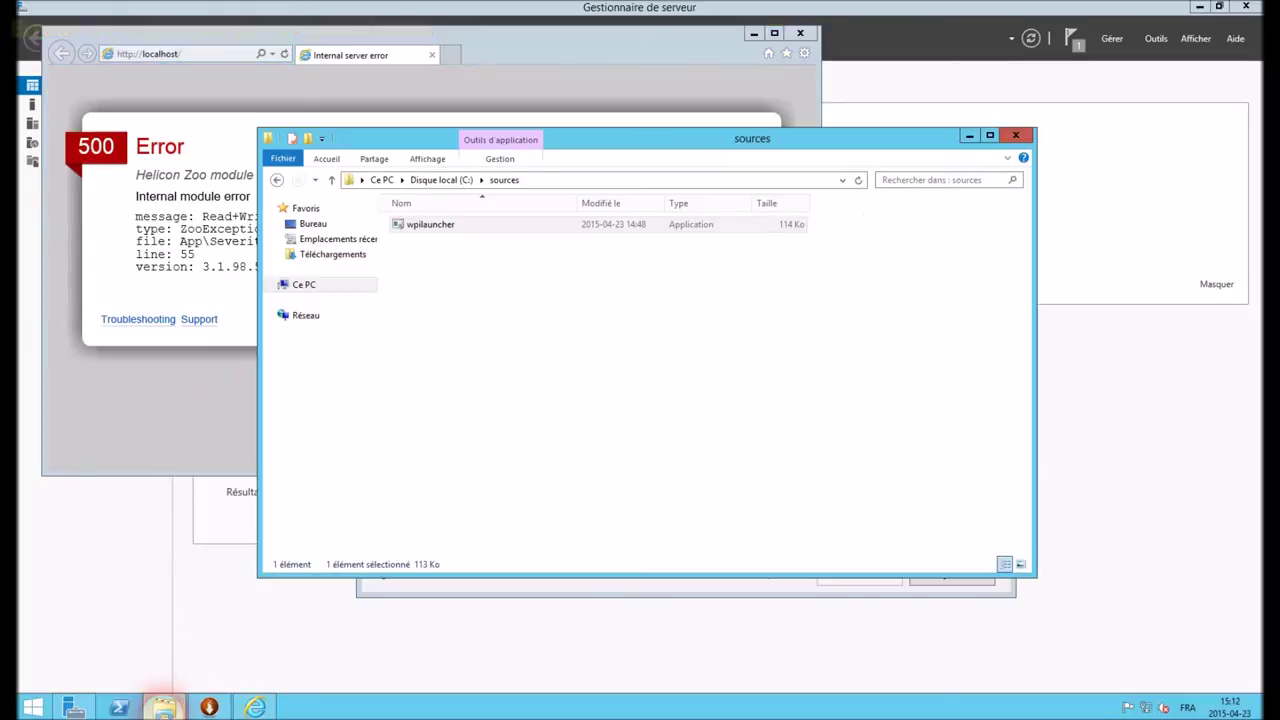
Browse from C:\sources to C:\inetpub and open the wwwroot folder's Propriétés dialog
left_click(447, 184)
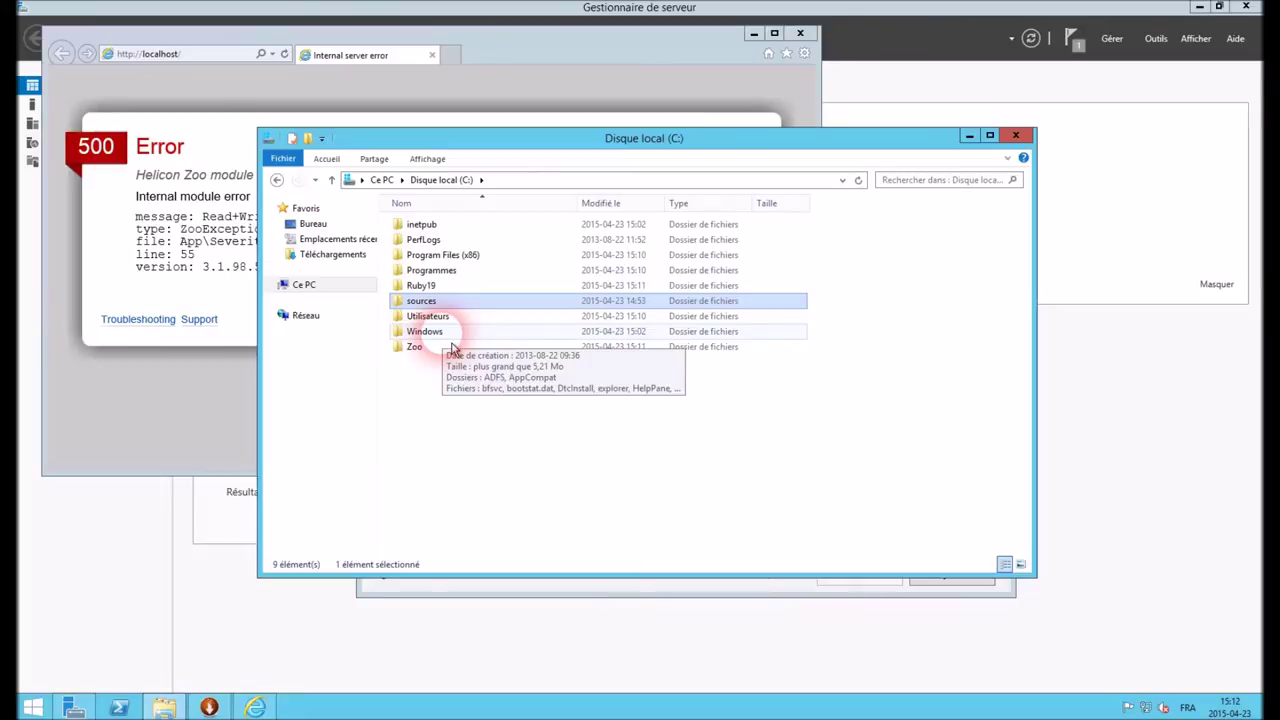
double_click(428, 225)
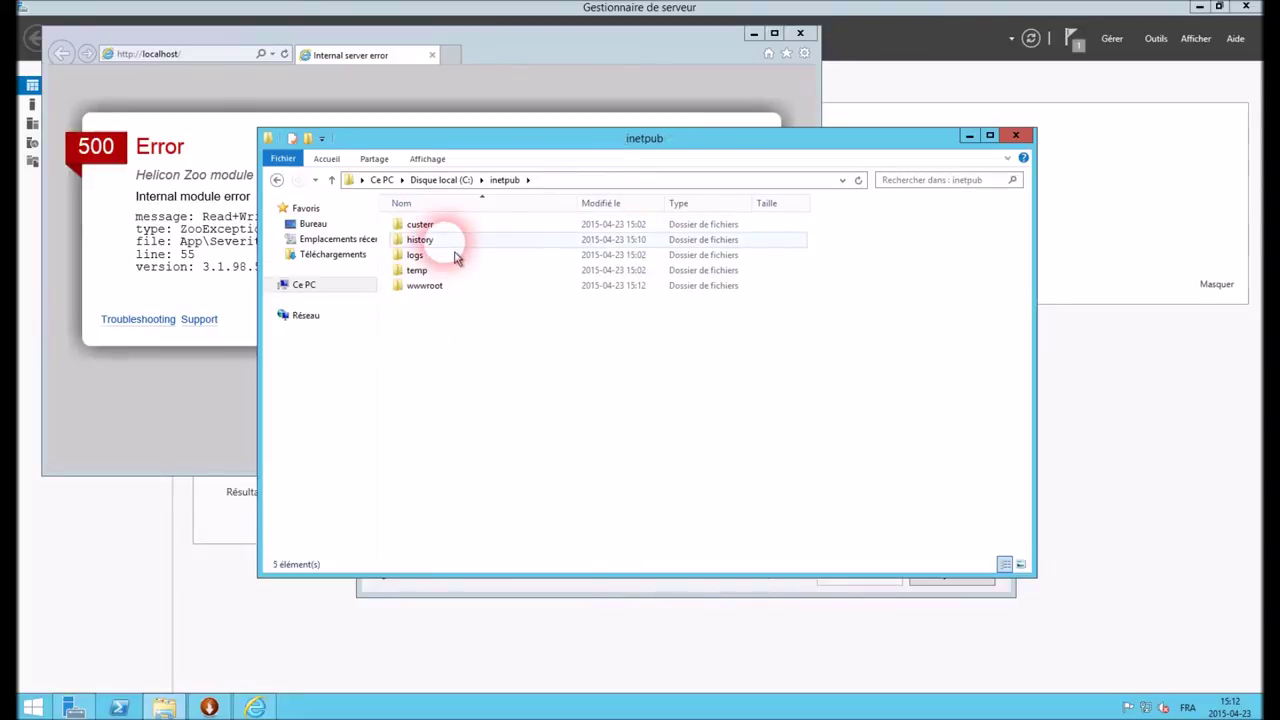
double_click(424, 285)
left_click_drag(592, 160, 856, 153)
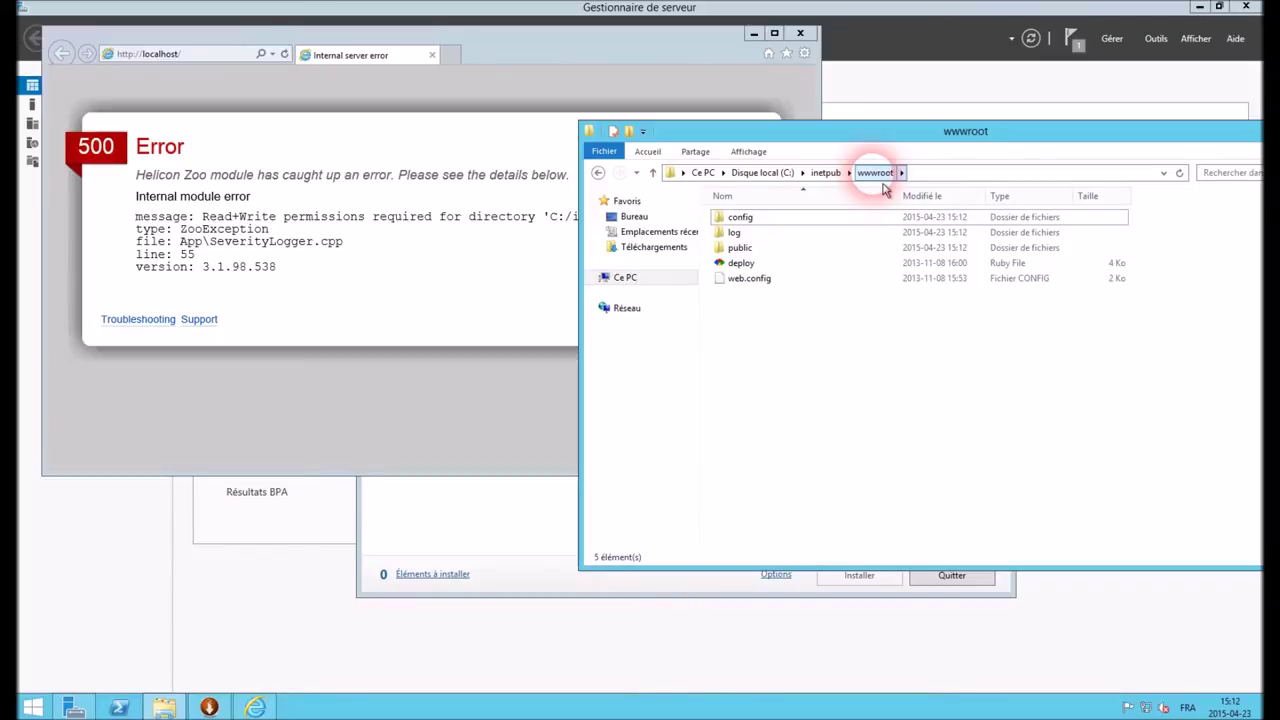
left_click(831, 182)
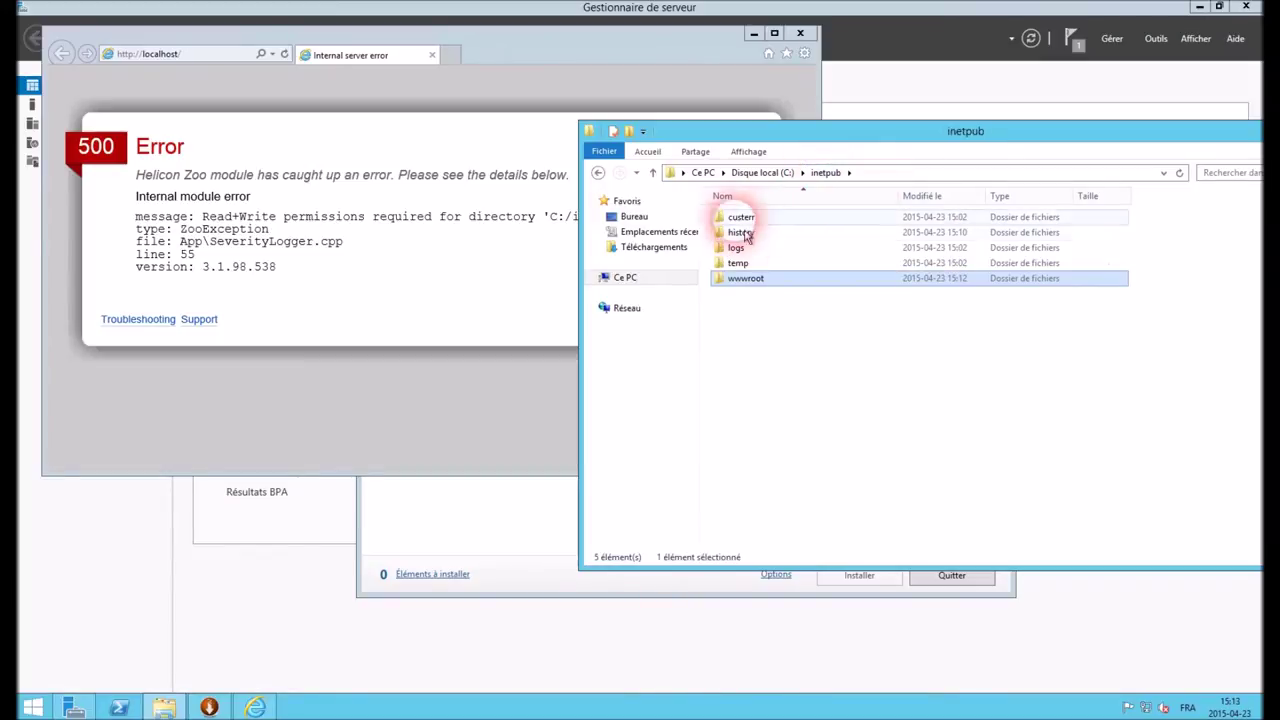
right_click(750, 290)
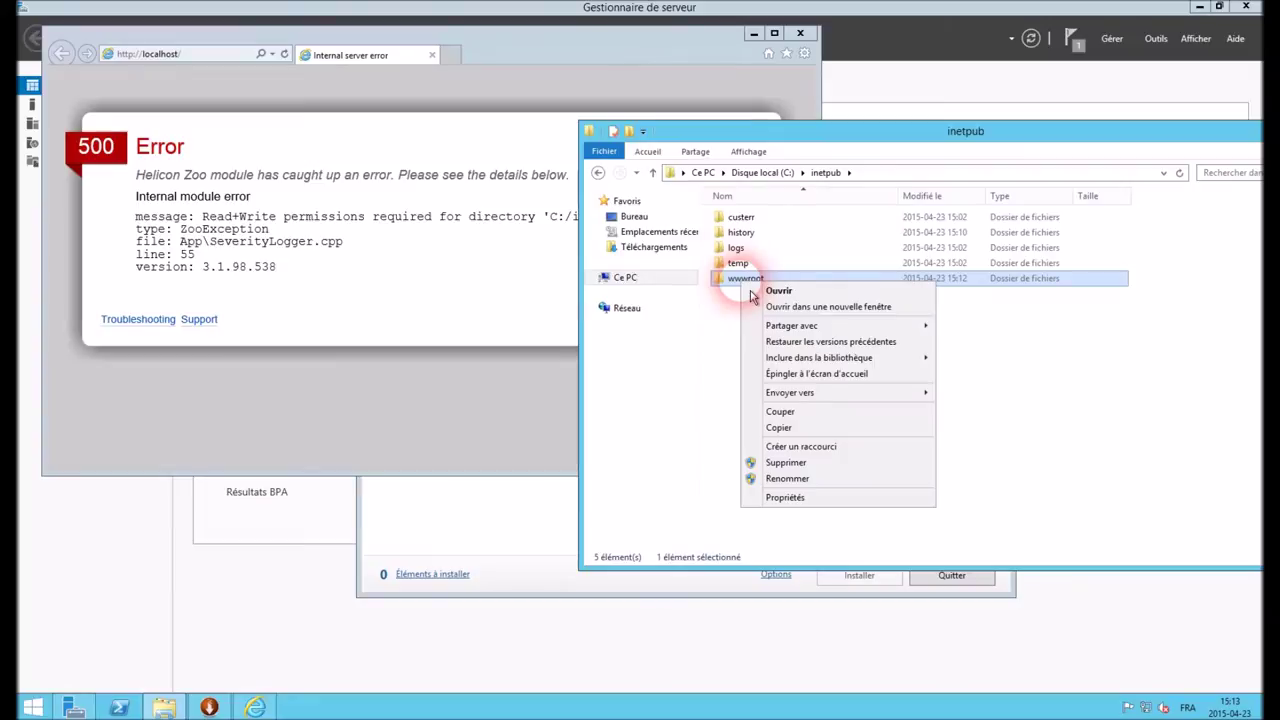
left_click(818, 498)
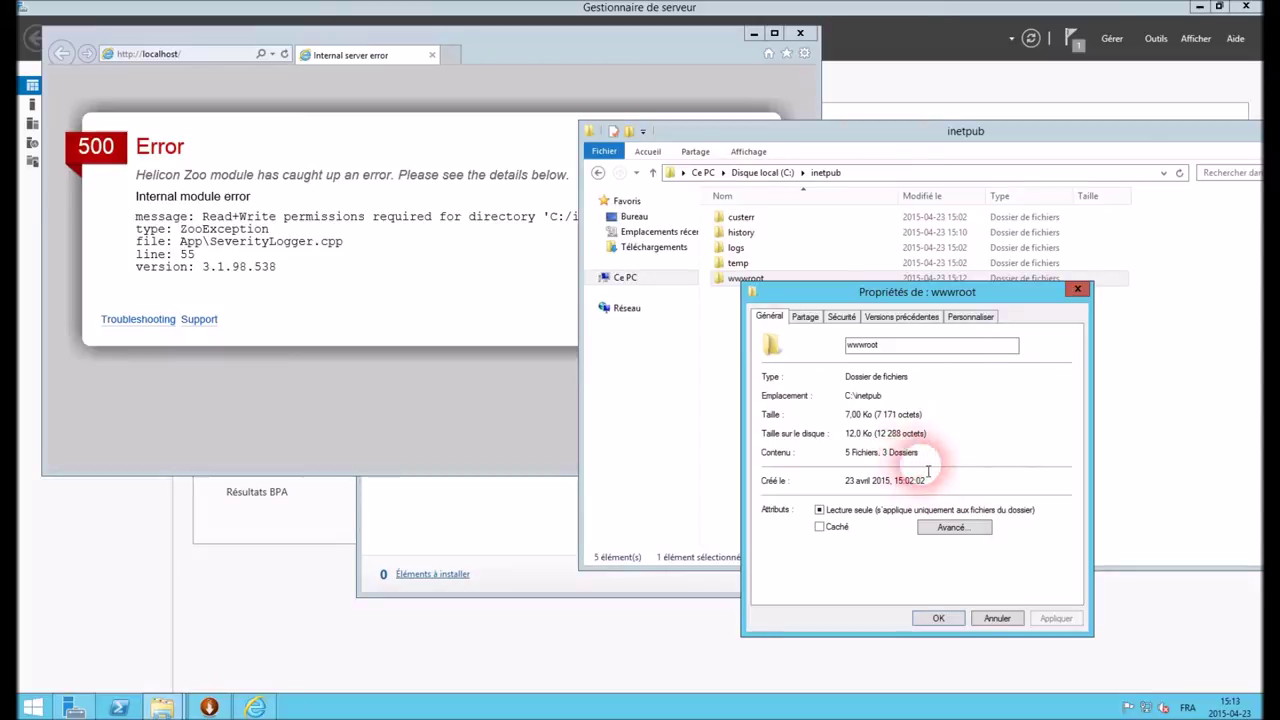
Bring up the wwwroot folder's security permissions for editing
left_click(808, 317)
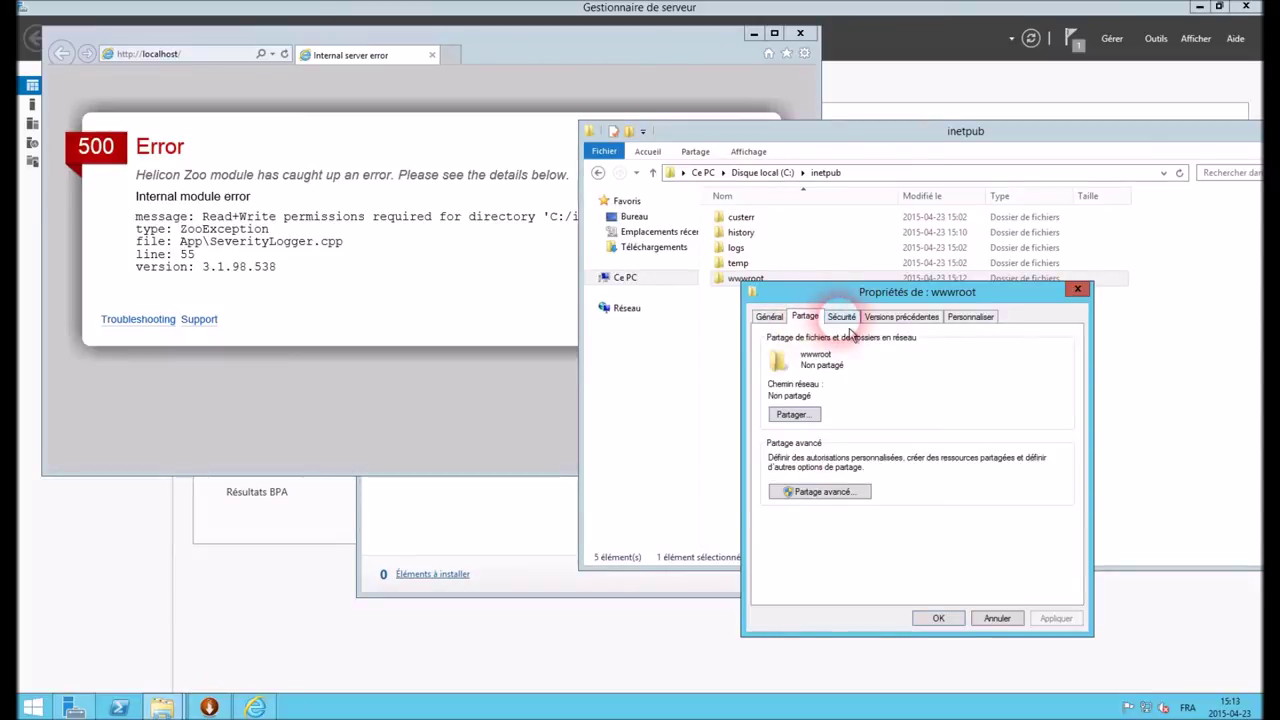
left_click(841, 317)
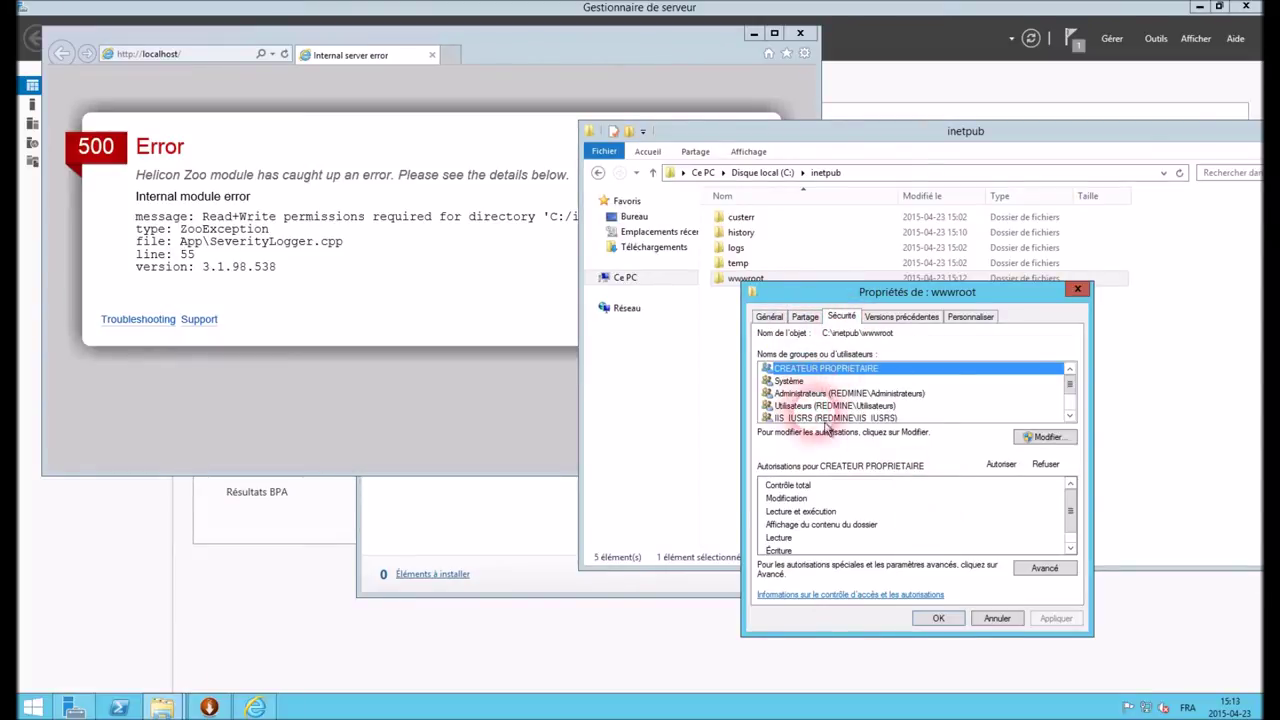
left_click(1069, 414)
left_click(1069, 414)
left_click(1069, 414)
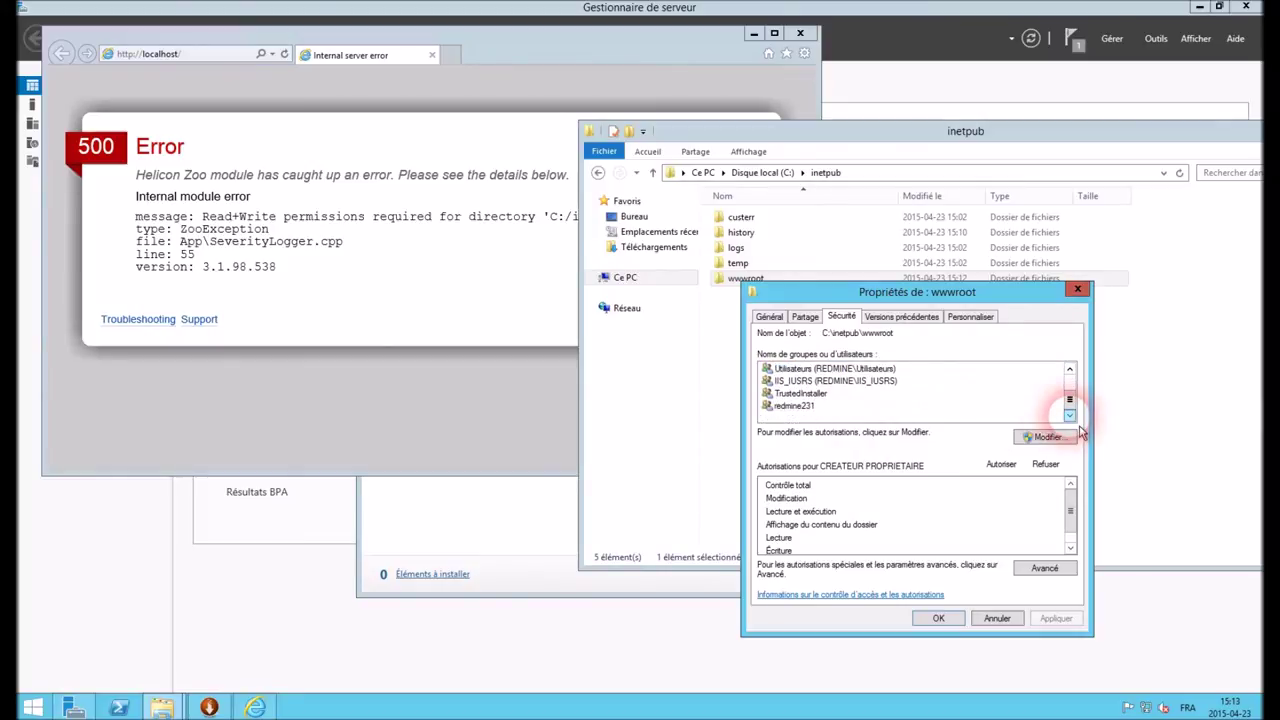
left_click(800, 406)
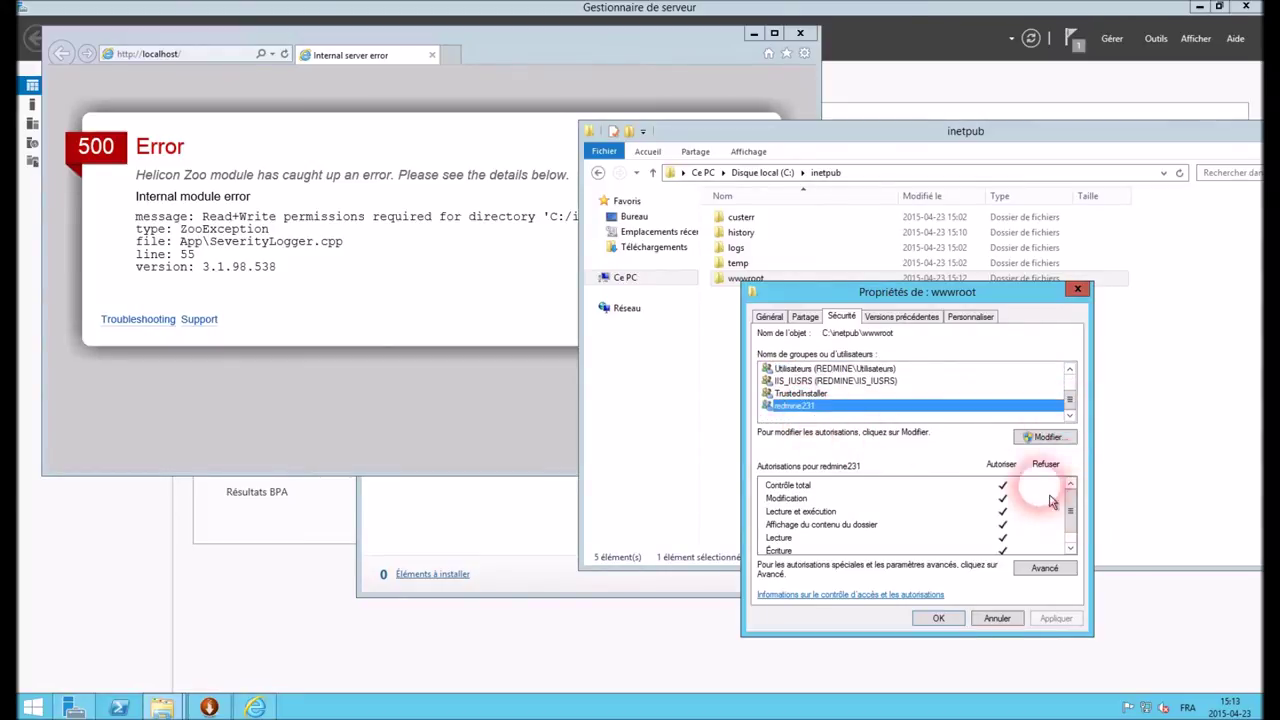
left_click(1045, 437)
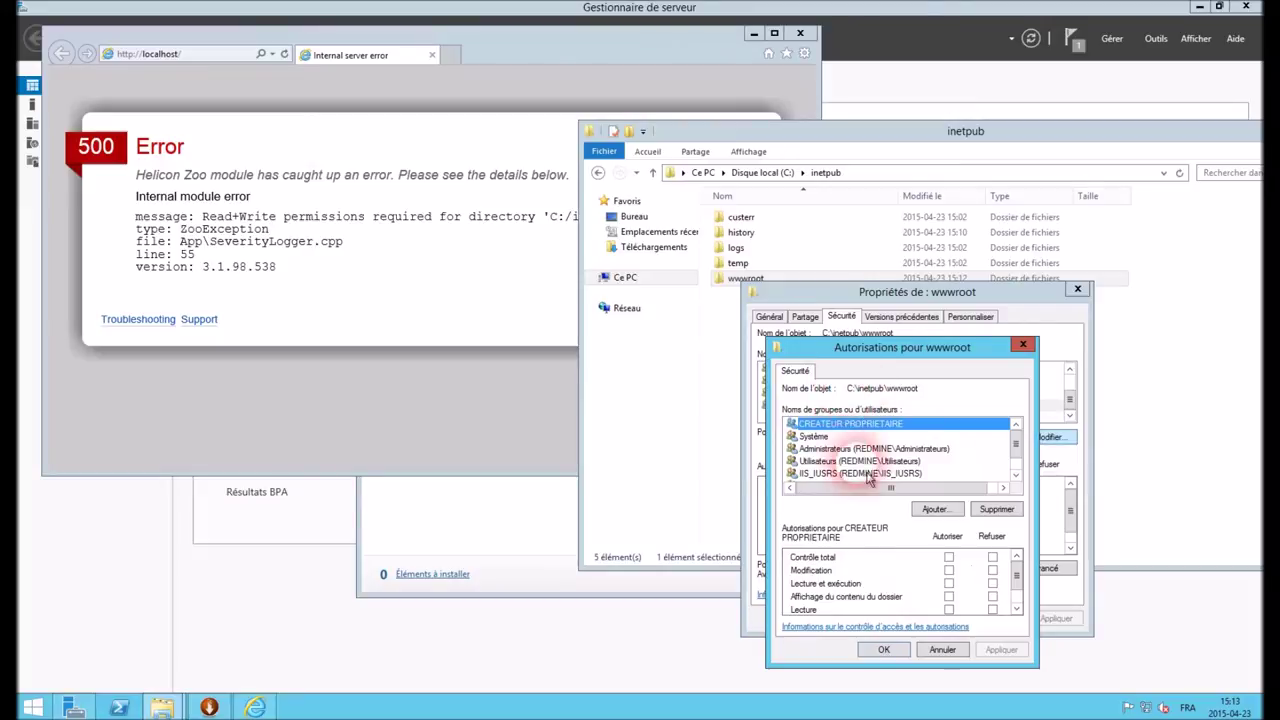
left_click(1015, 475)
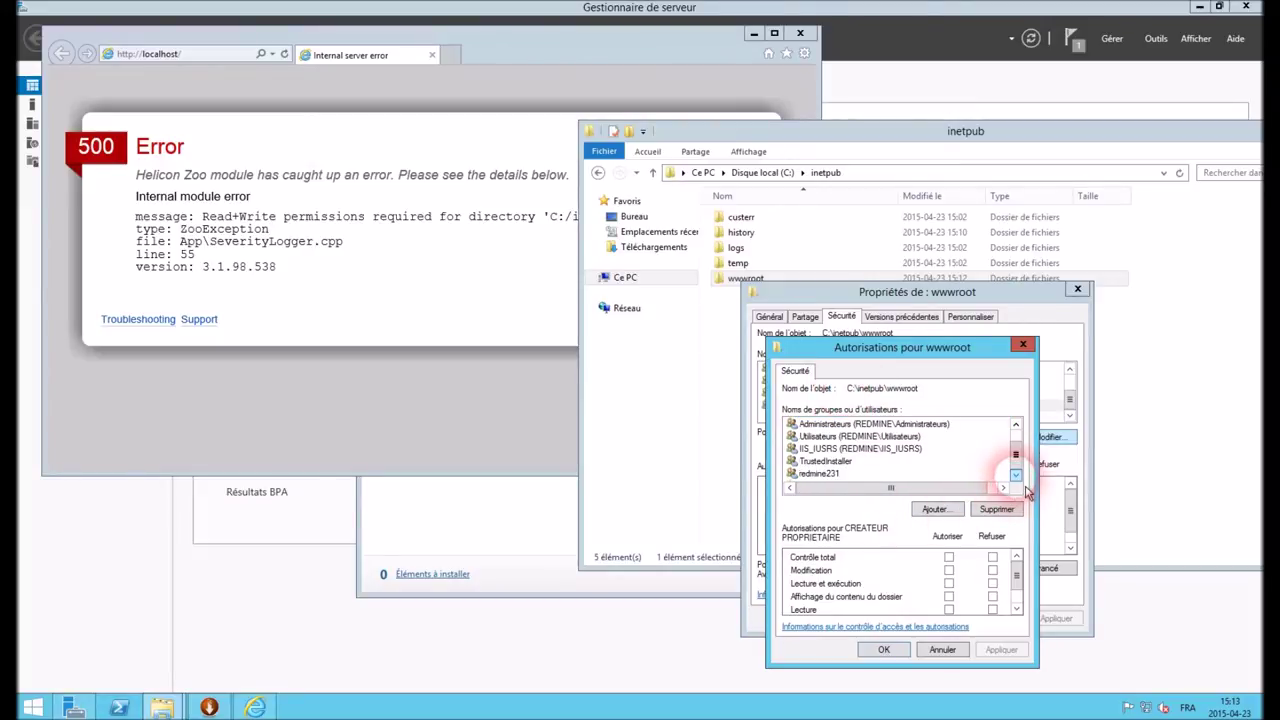
Grant Tout le monde Modification rights on wwwroot, close its properties, and reload localhost
left_click(934, 509)
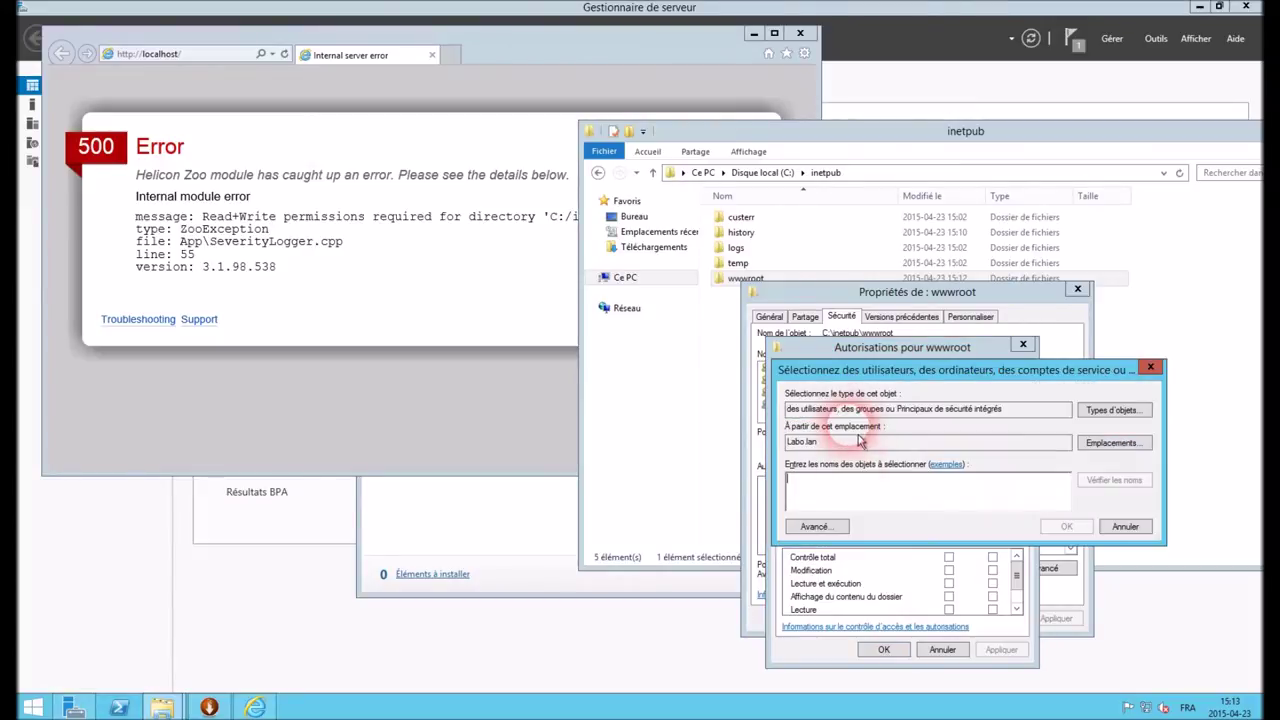
type("I")
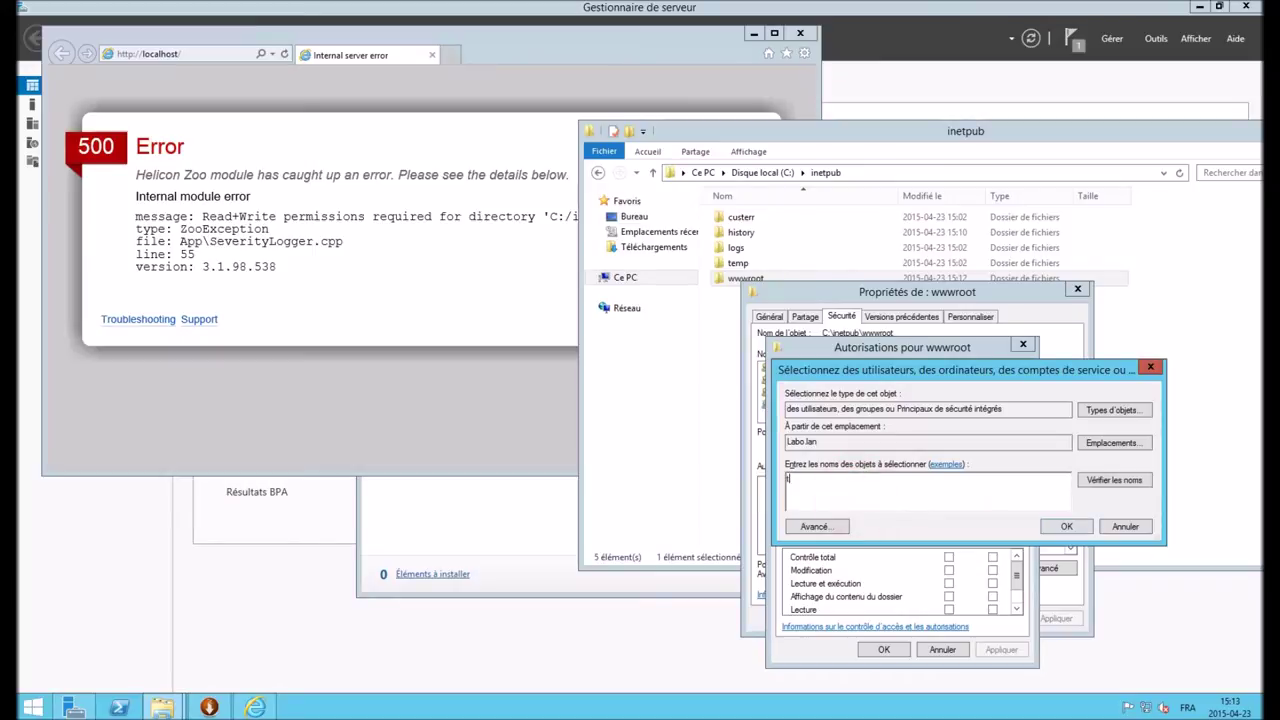
type("out")
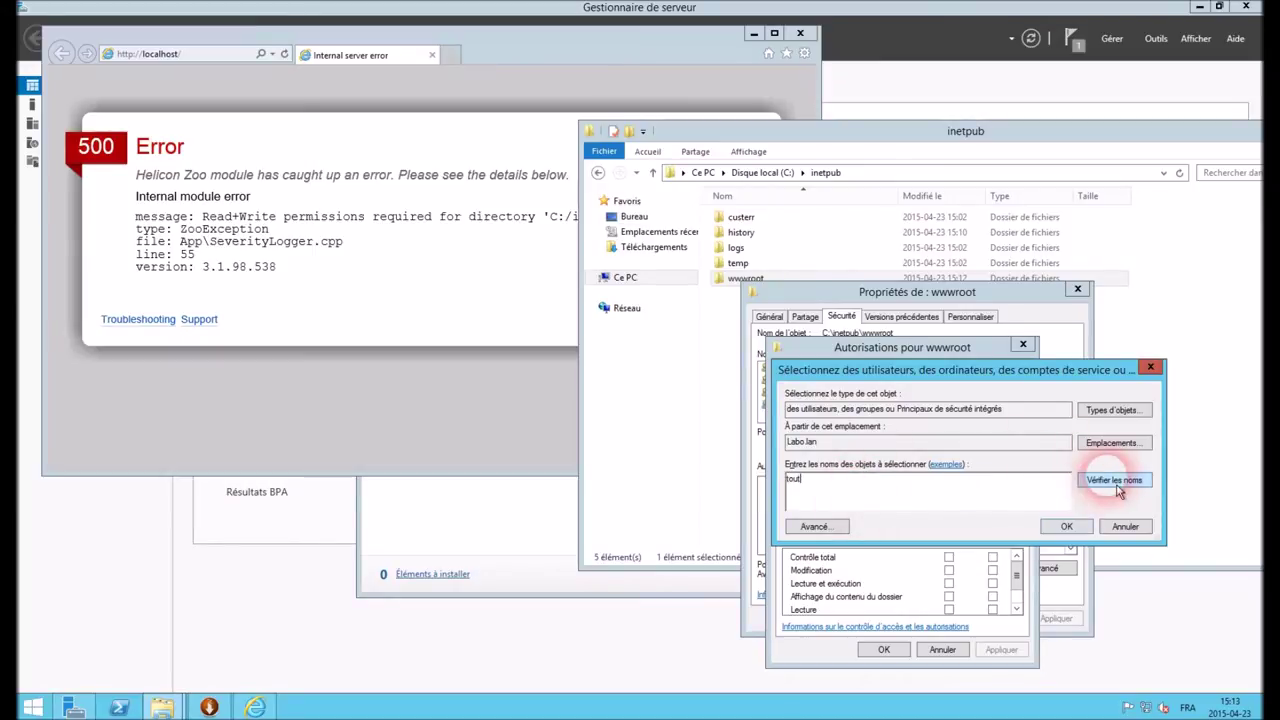
left_click(1113, 481)
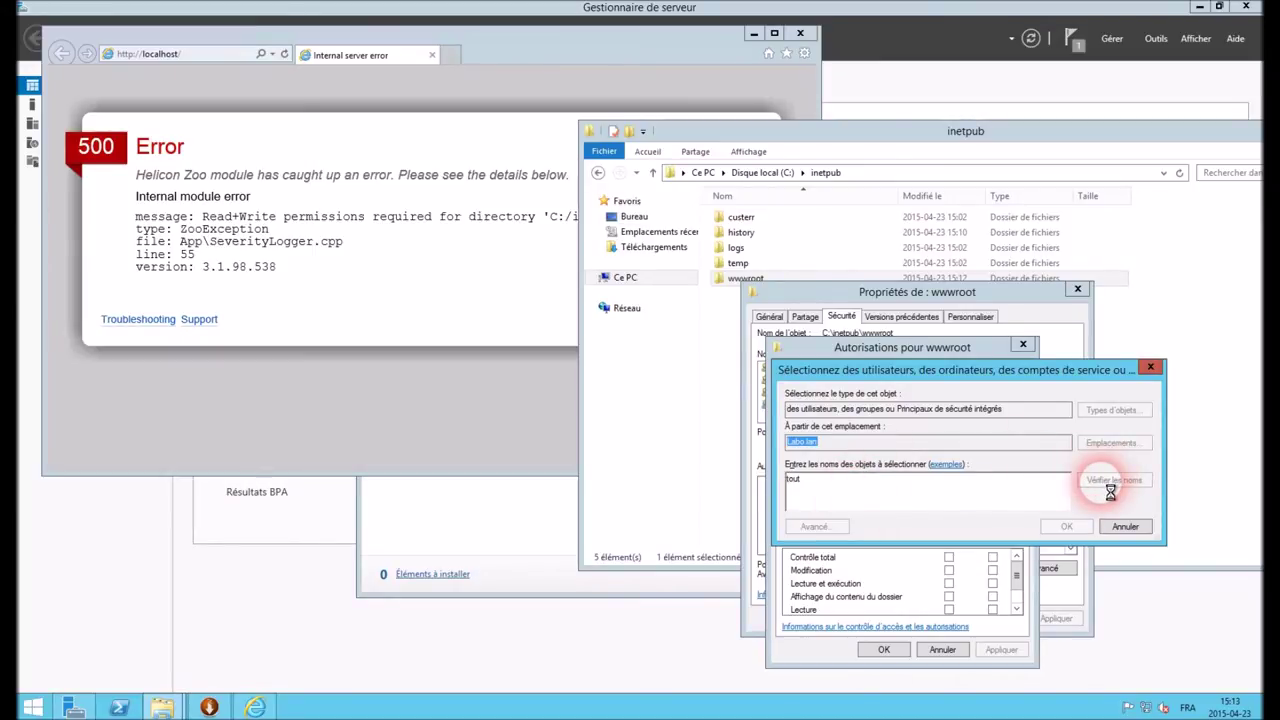
left_click(1066, 526)
left_click(948, 570)
left_click(995, 650)
left_click(884, 650)
left_click(938, 618)
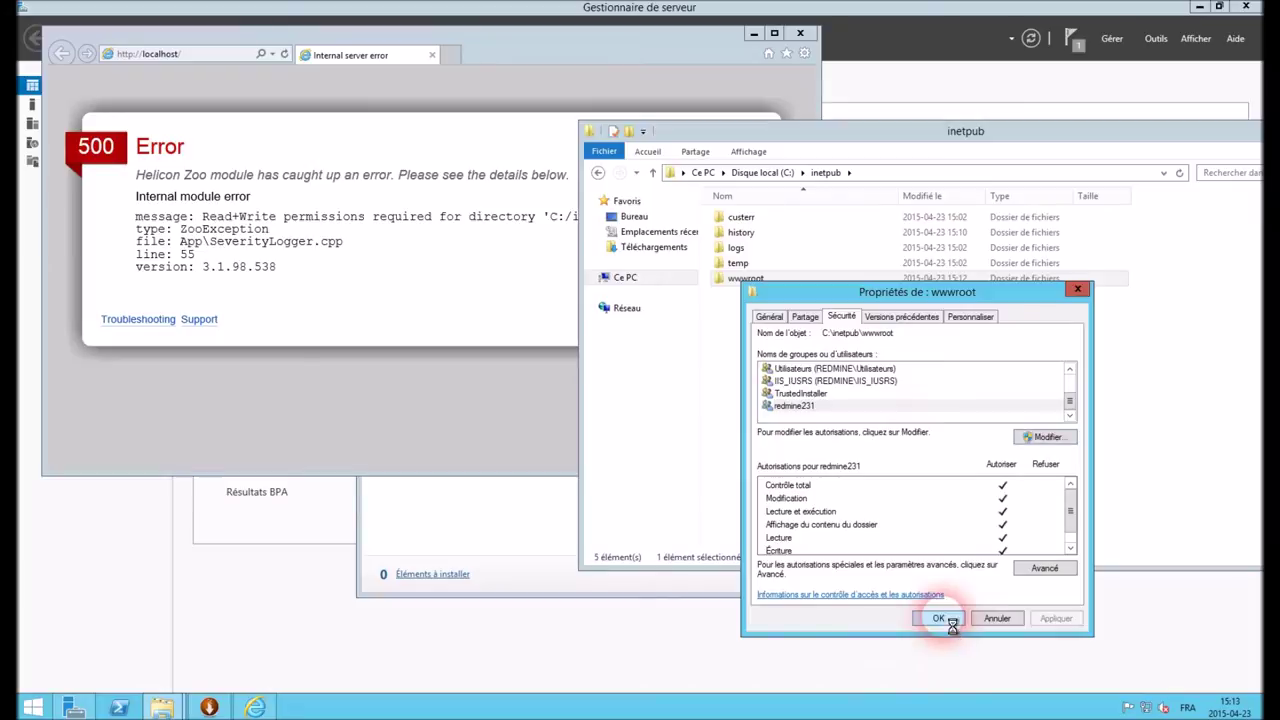
left_click(283, 54)
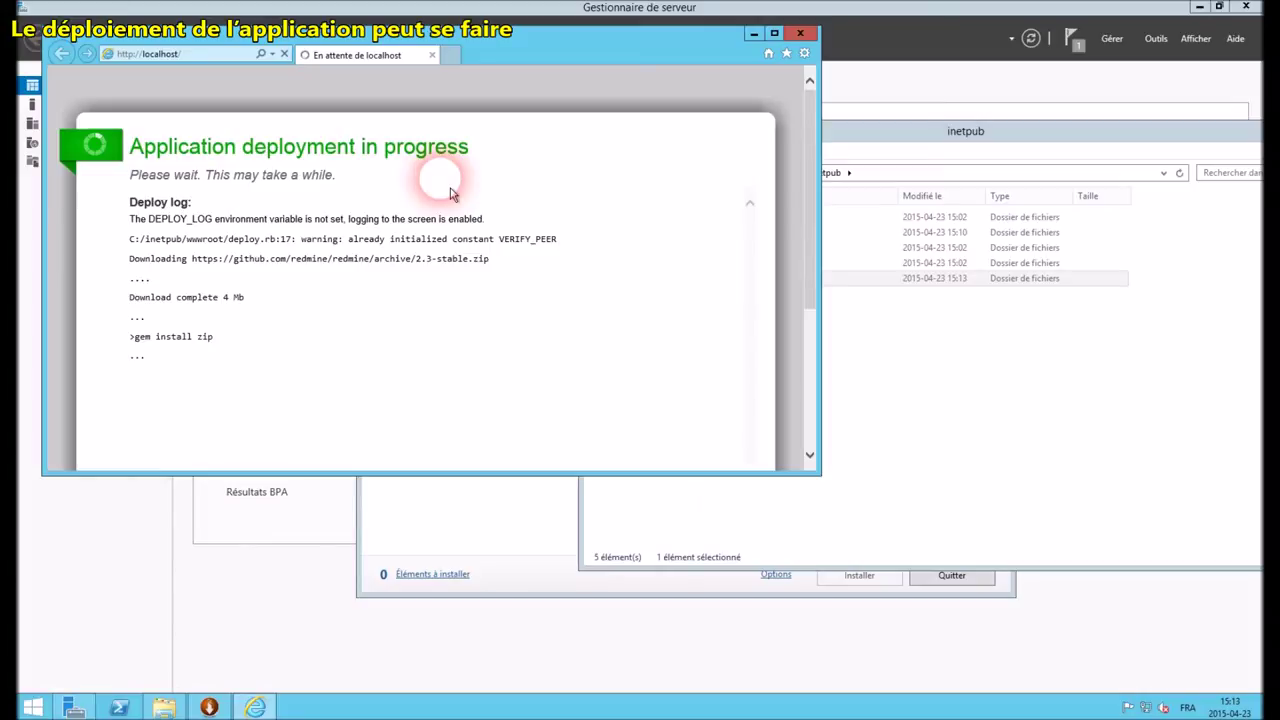
Maximize the Internet Explorer window once the Redmine Accueil page has loaded
double_click(513, 43)
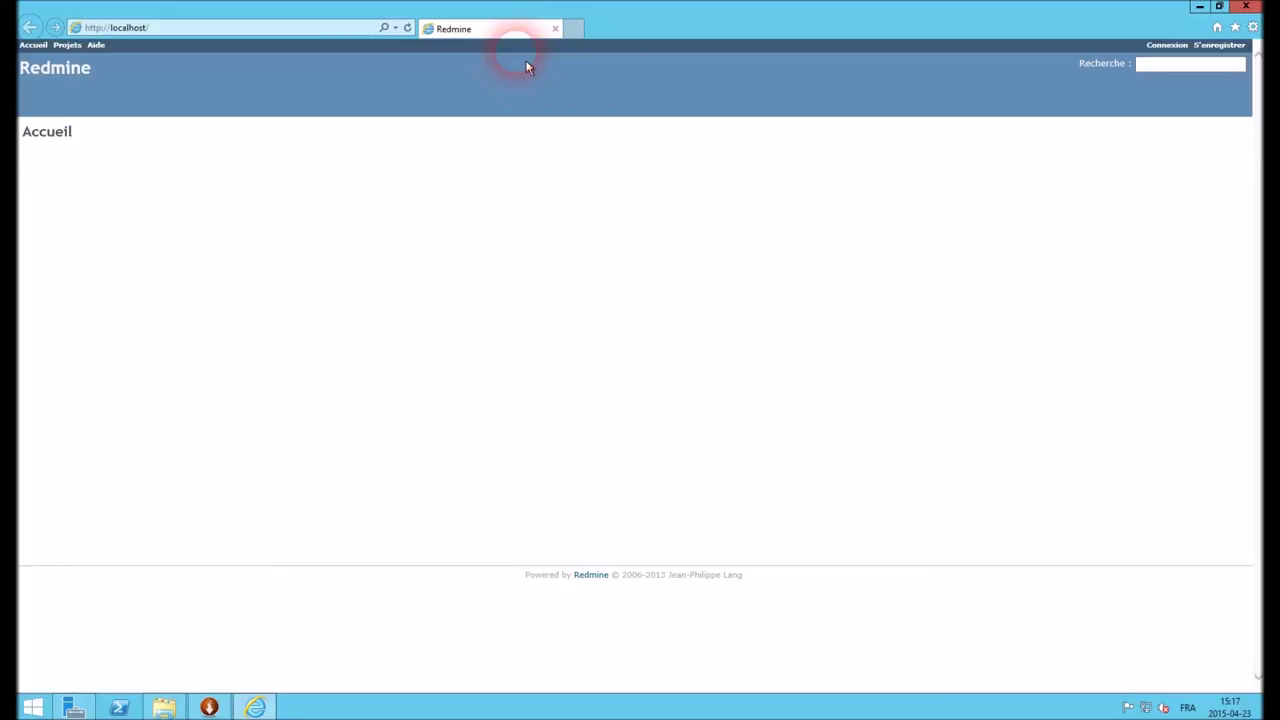
Log in with the default admin account and go to the Administration area
left_click(1167, 45)
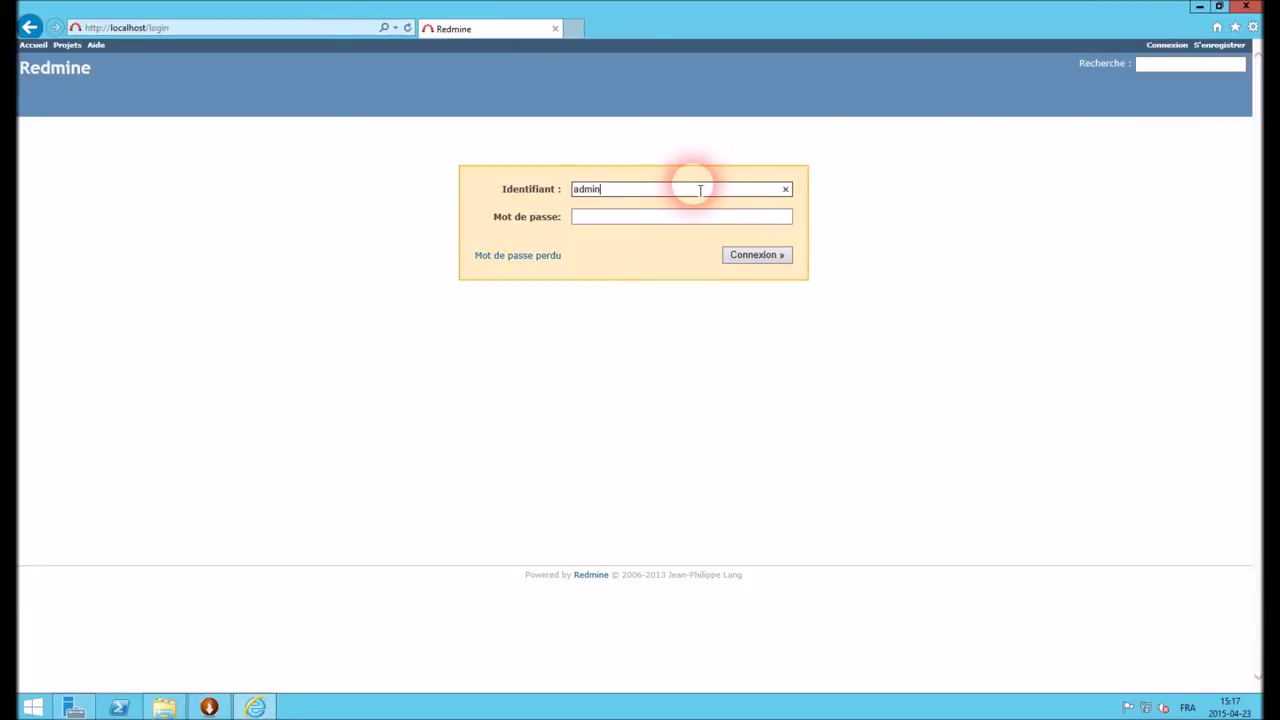
key("Tab")
type("admin")
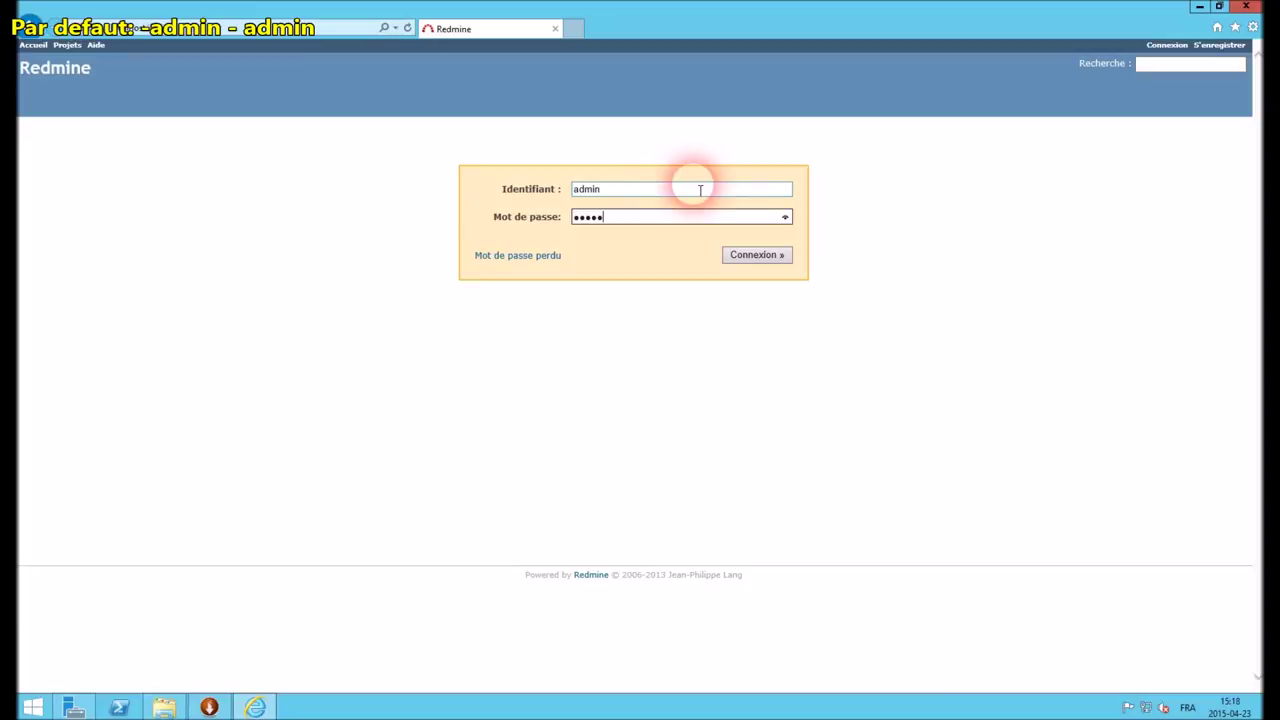
key("Return")
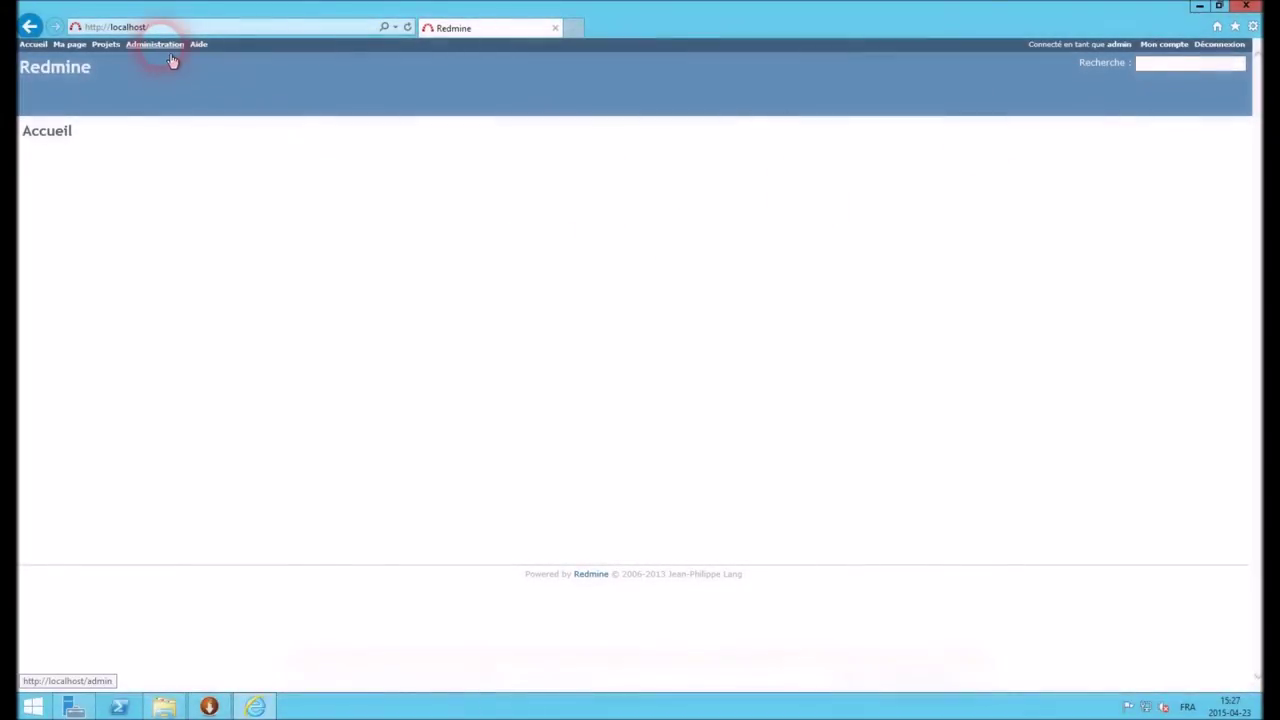
left_click(160, 45)
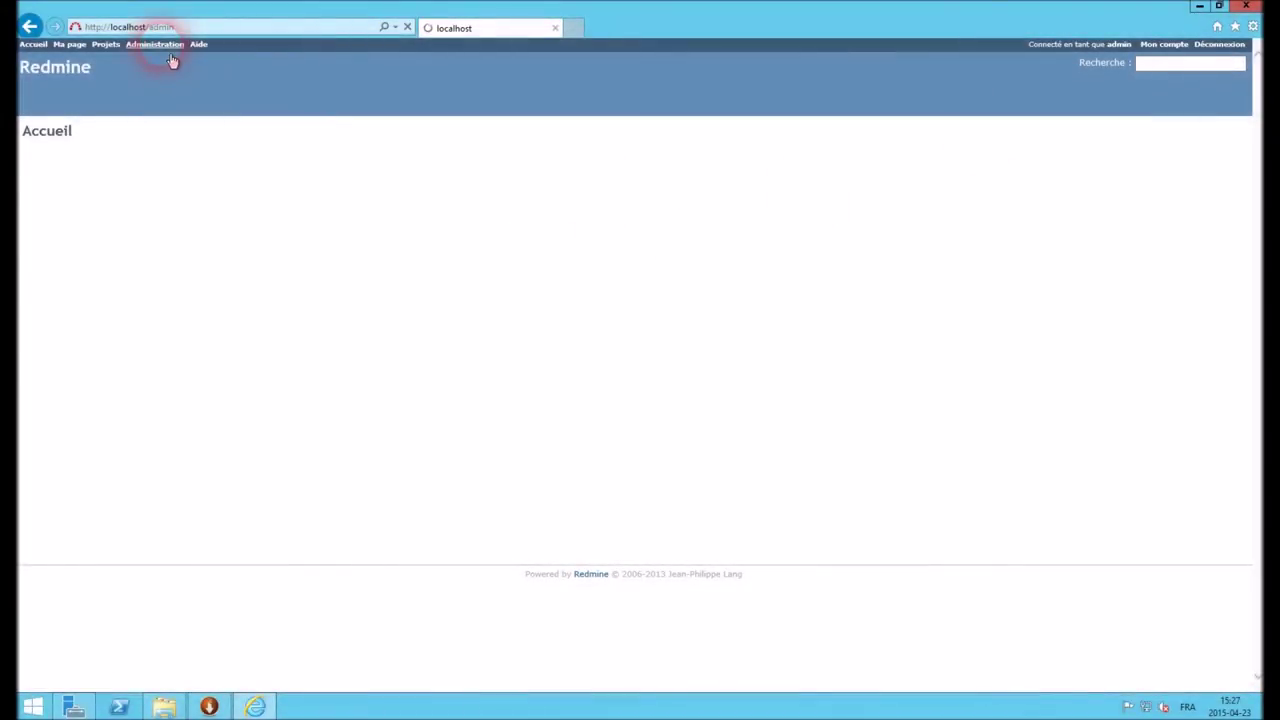
Fill a new LDAP mode: name Labo.lan, host 192.168.30.10, port 389, service account and password
left_click(115, 352)
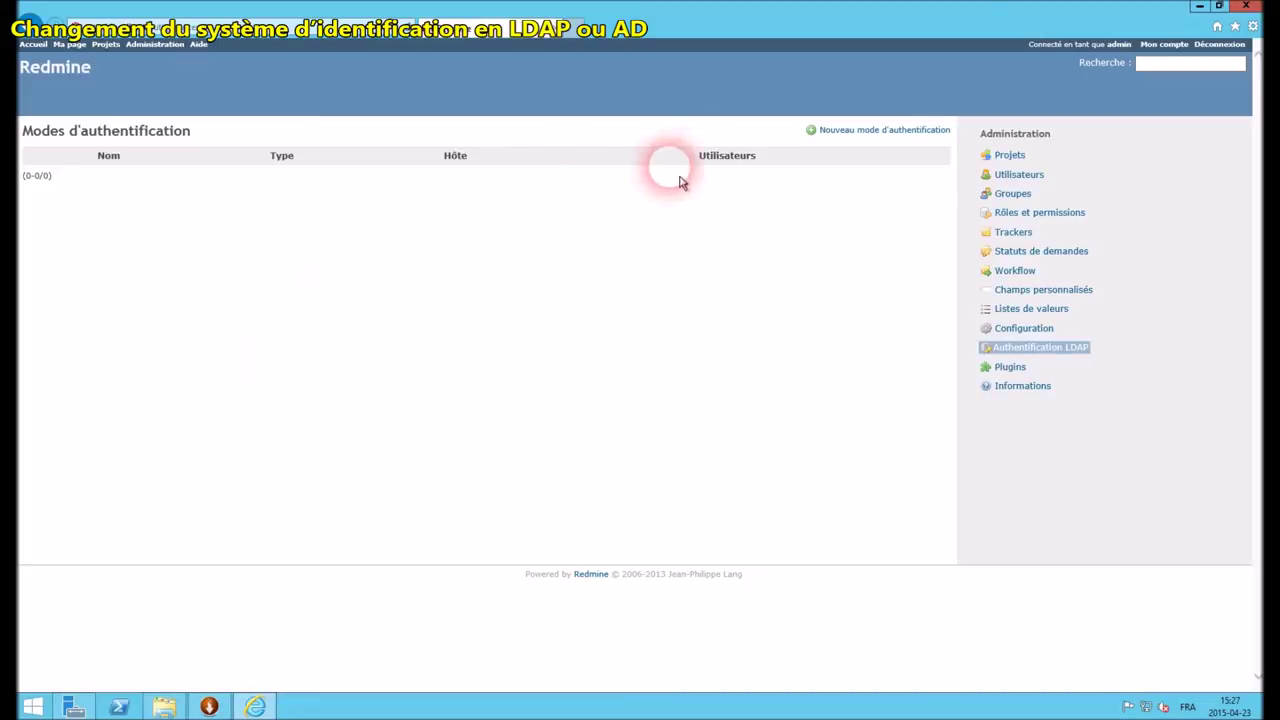
left_click(842, 133)
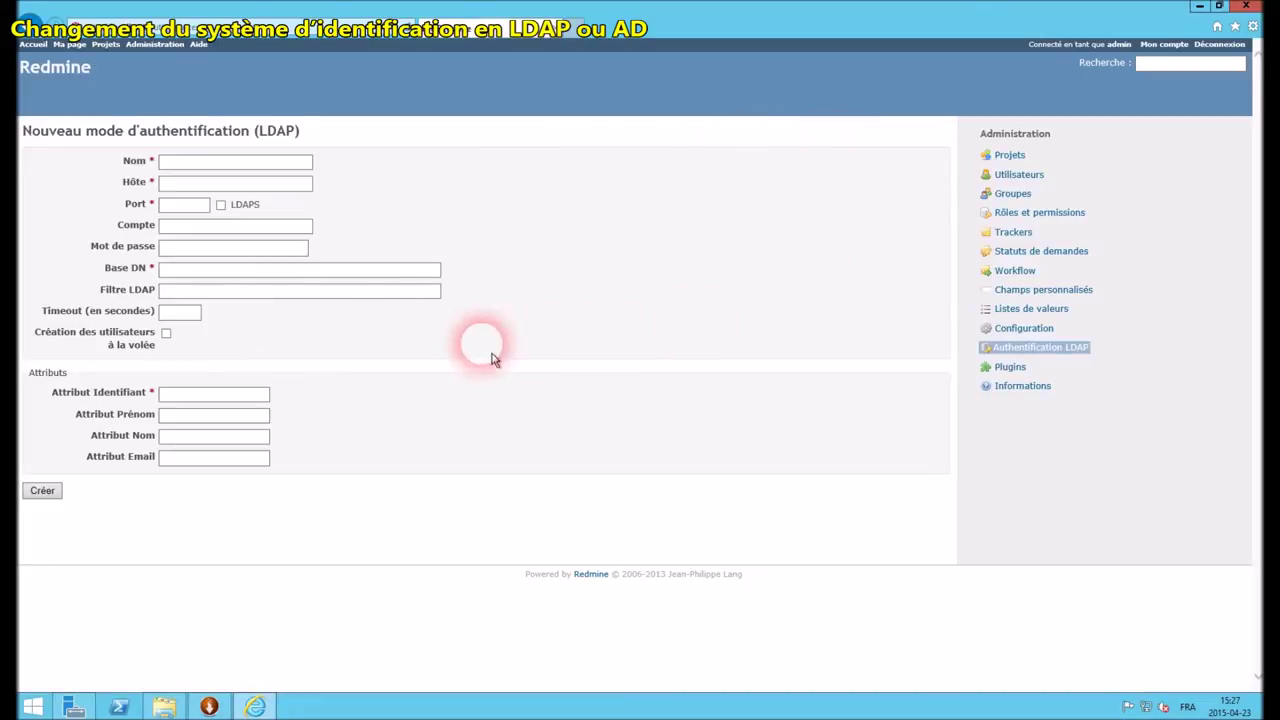
left_click(215, 164)
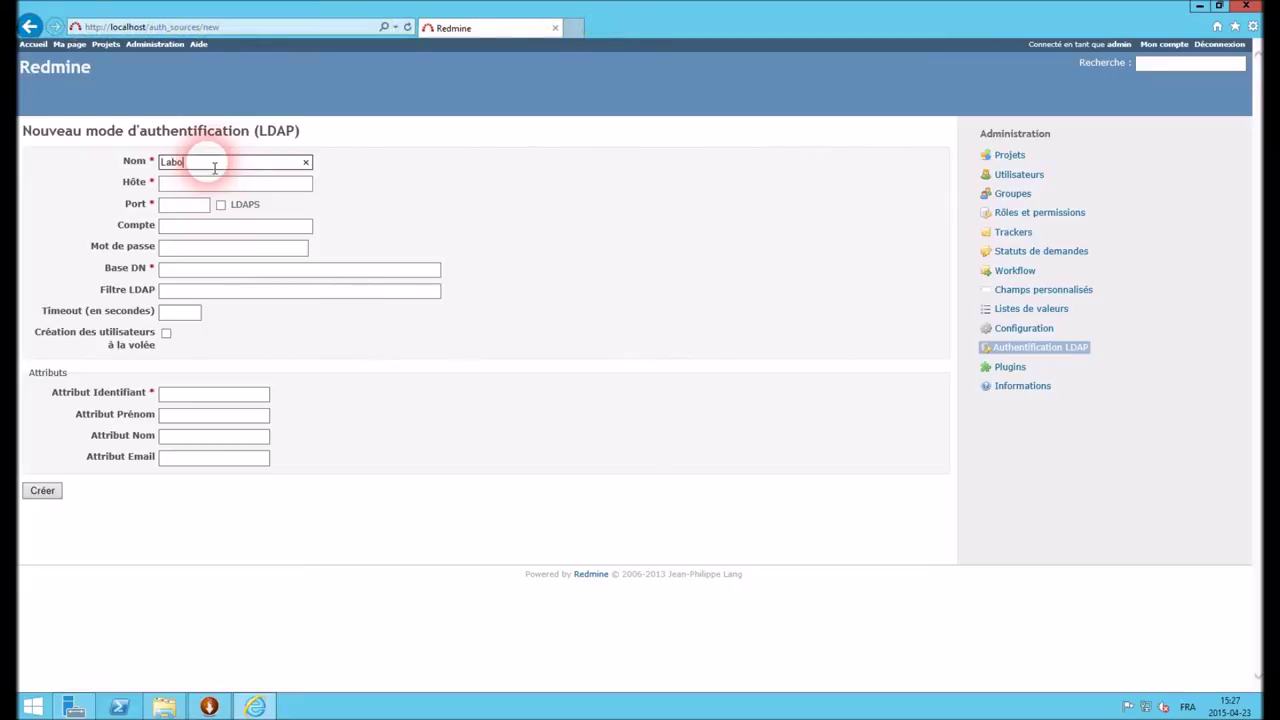
key("Tab")
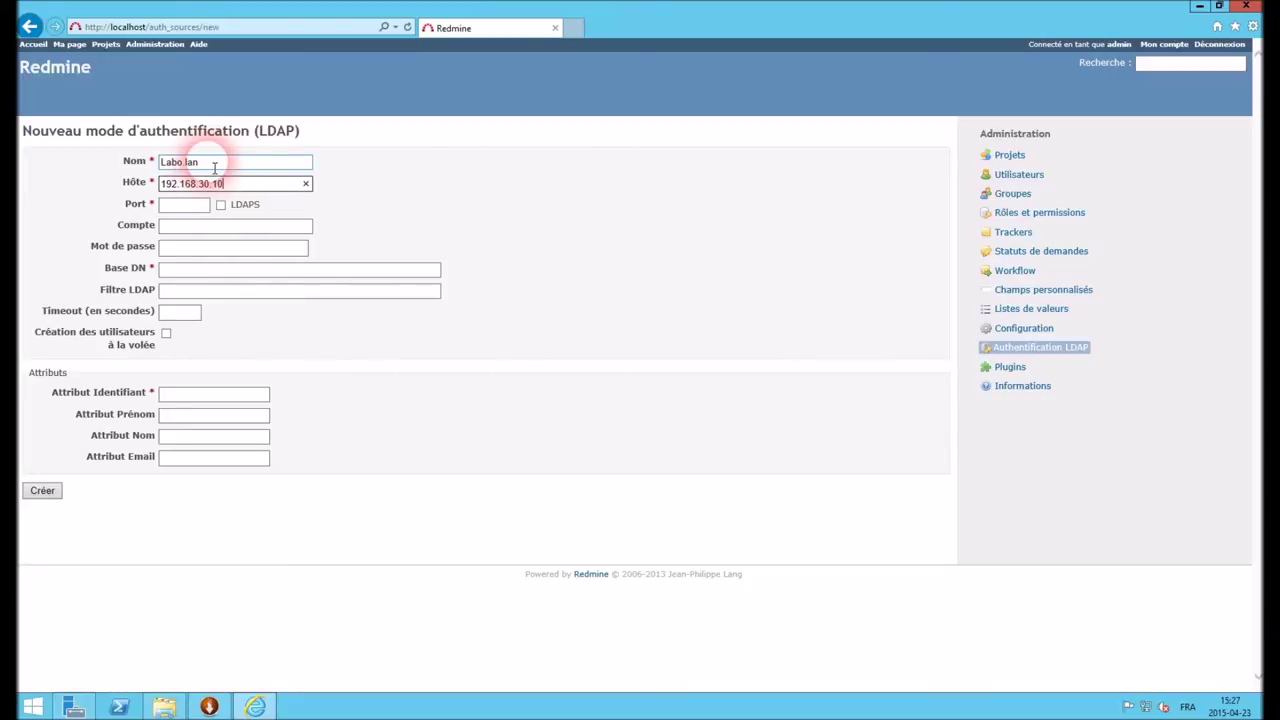
left_click(190, 207)
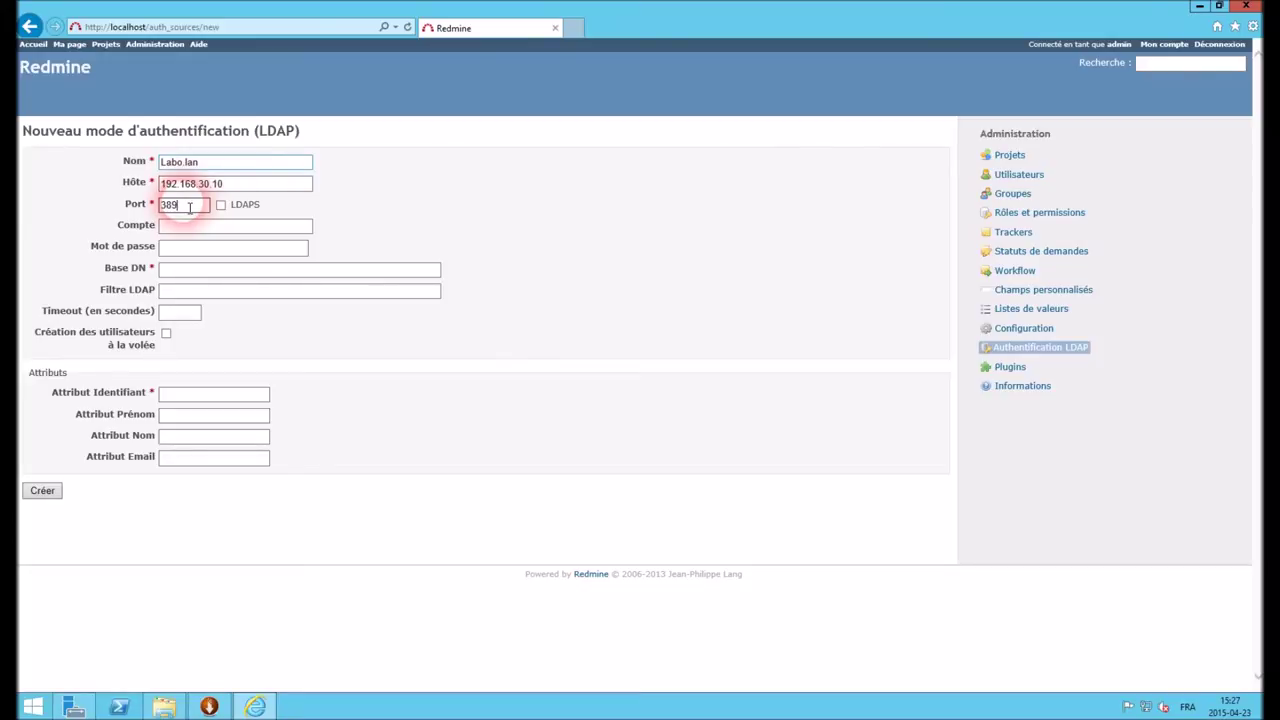
left_click(186, 230)
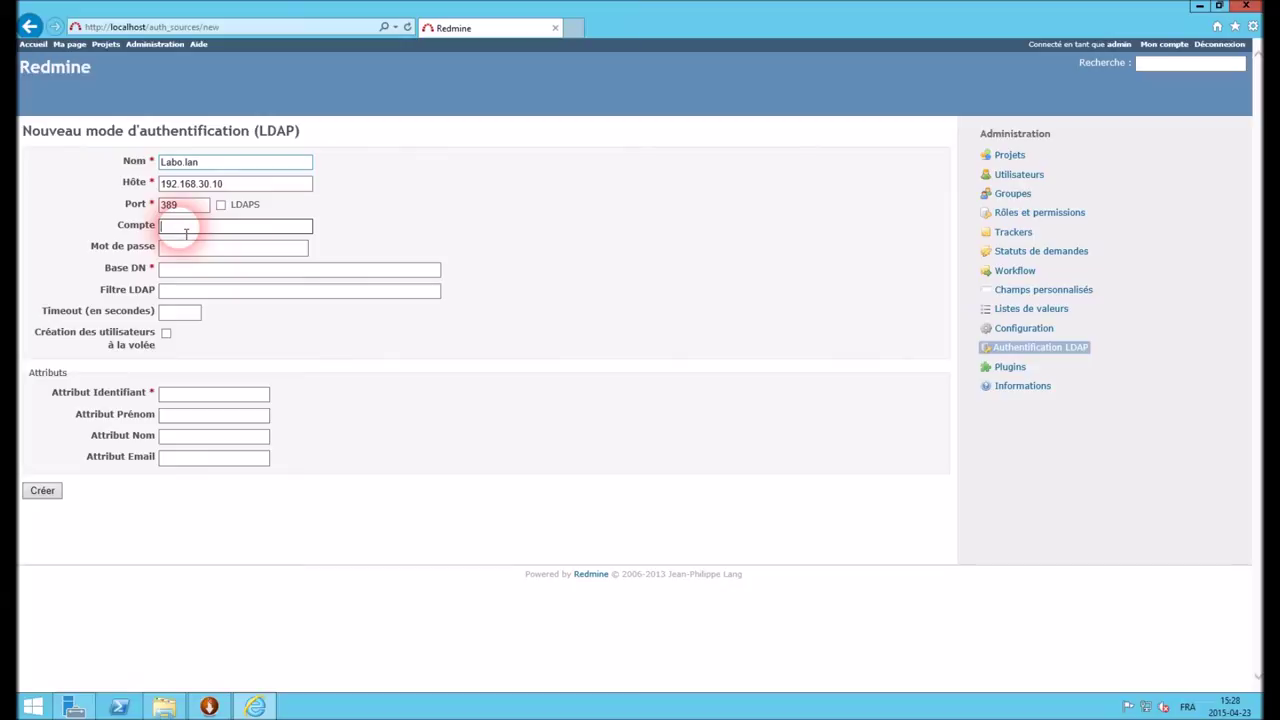
key("Tab")
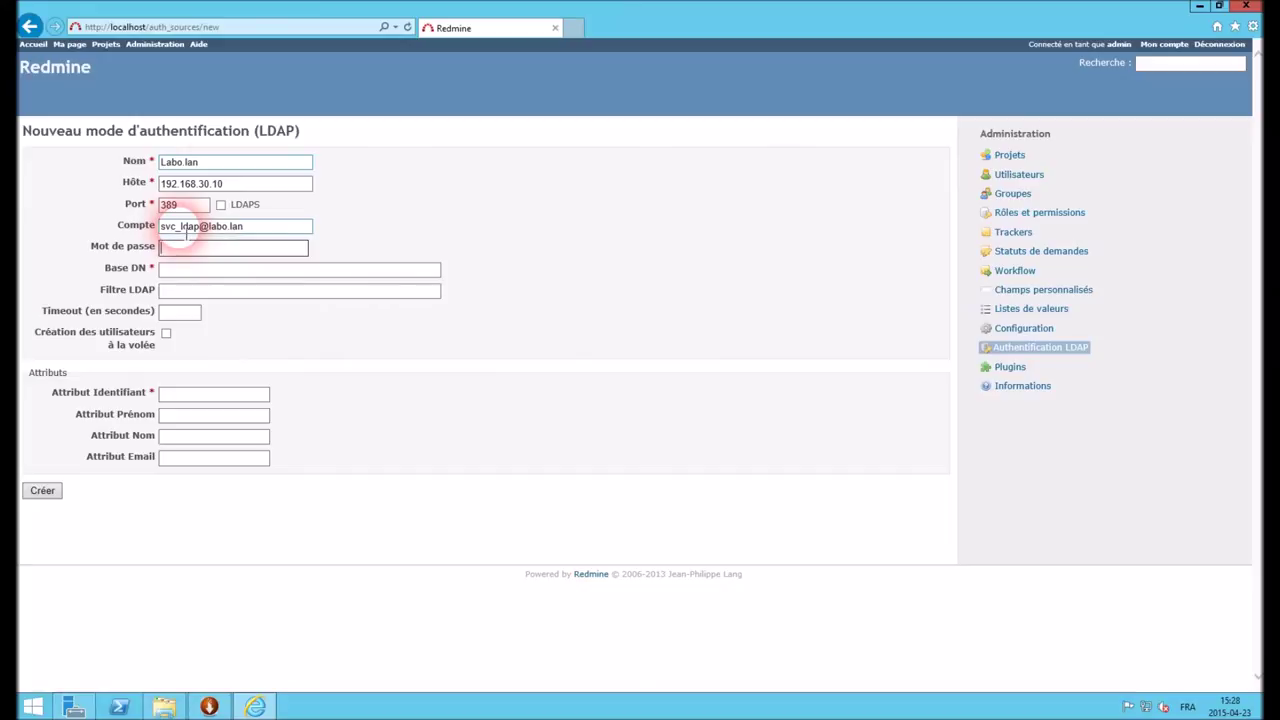
type("•••")
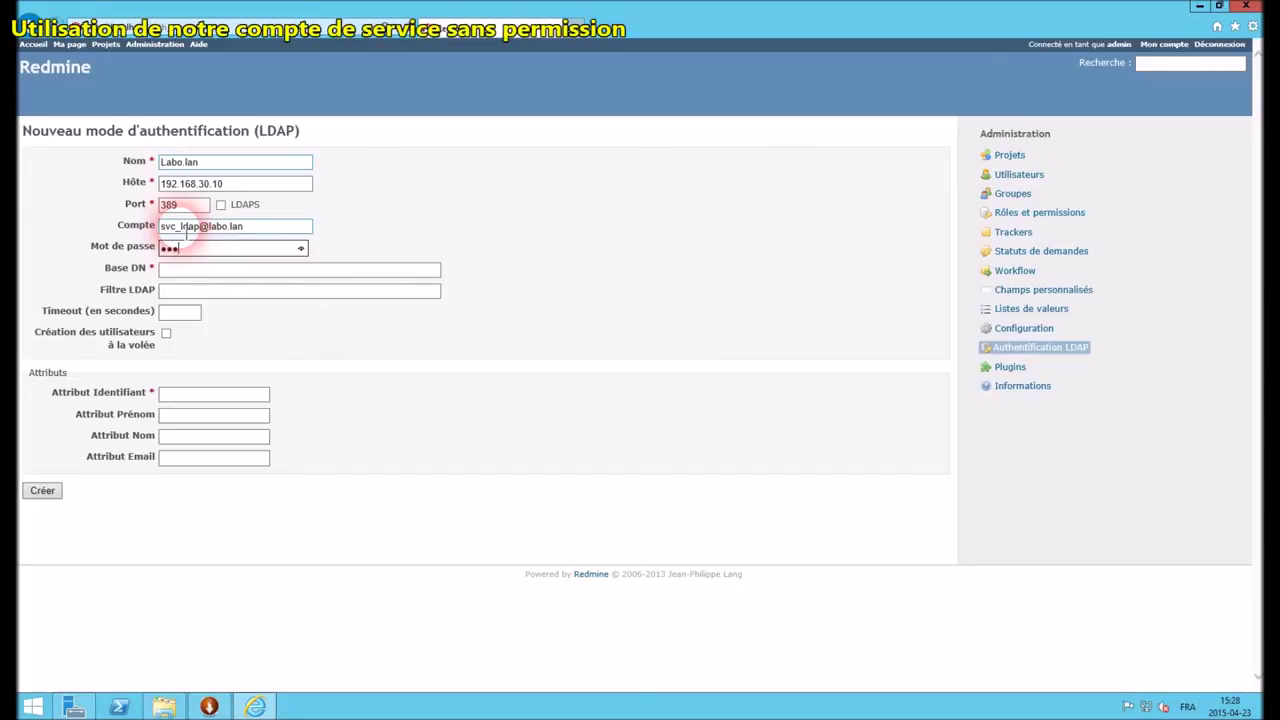
type("••••••••")
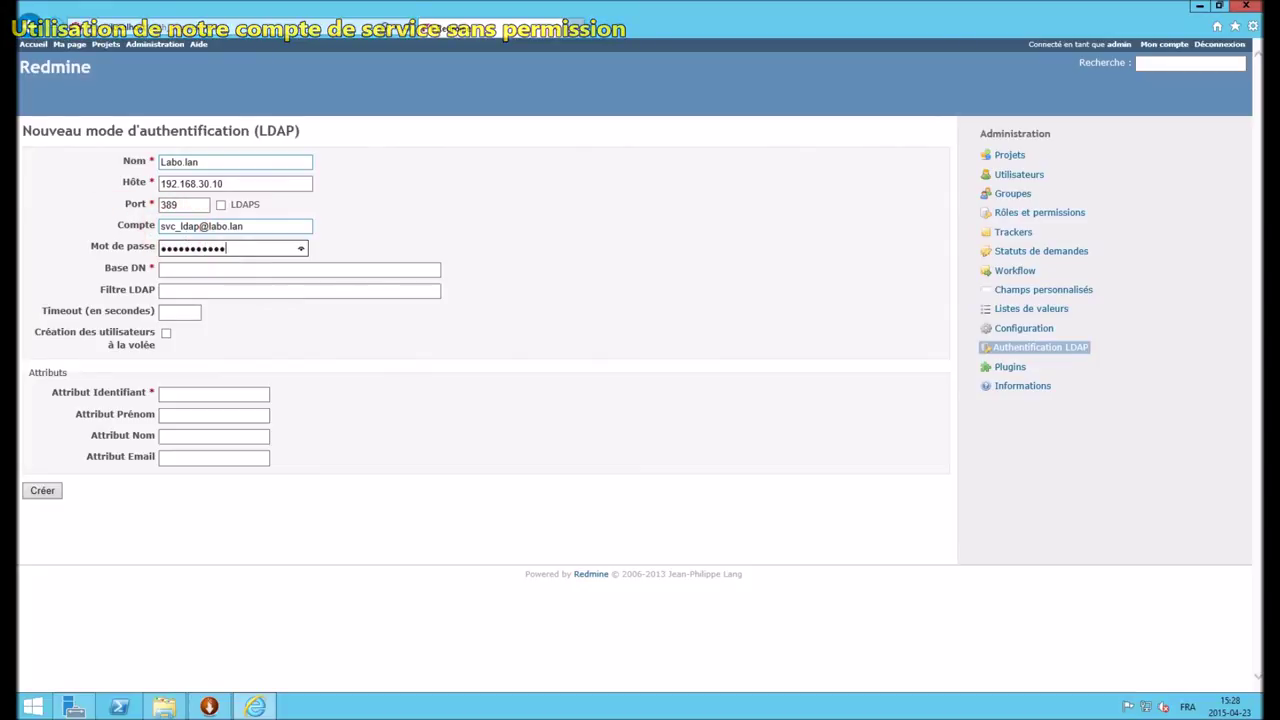
left_click(180, 273)
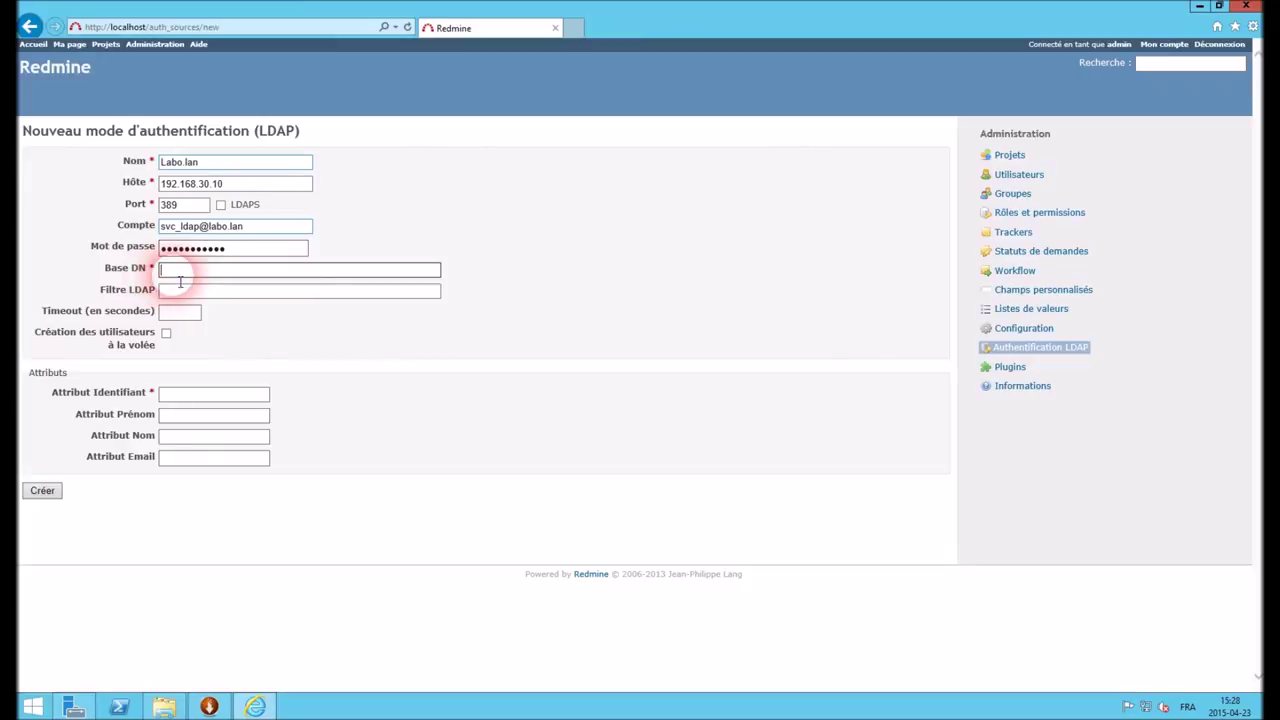
Set base DN DC=labo,DC=lan, enable on-the-fly user creation, and map sAMAccountName, givenName, sN, mail
type("DC=labo,")
type("DC=lan")
left_click(167, 334)
left_click(180, 397)
type("sAMAccountName")
left_click(172, 415)
type("givenName")
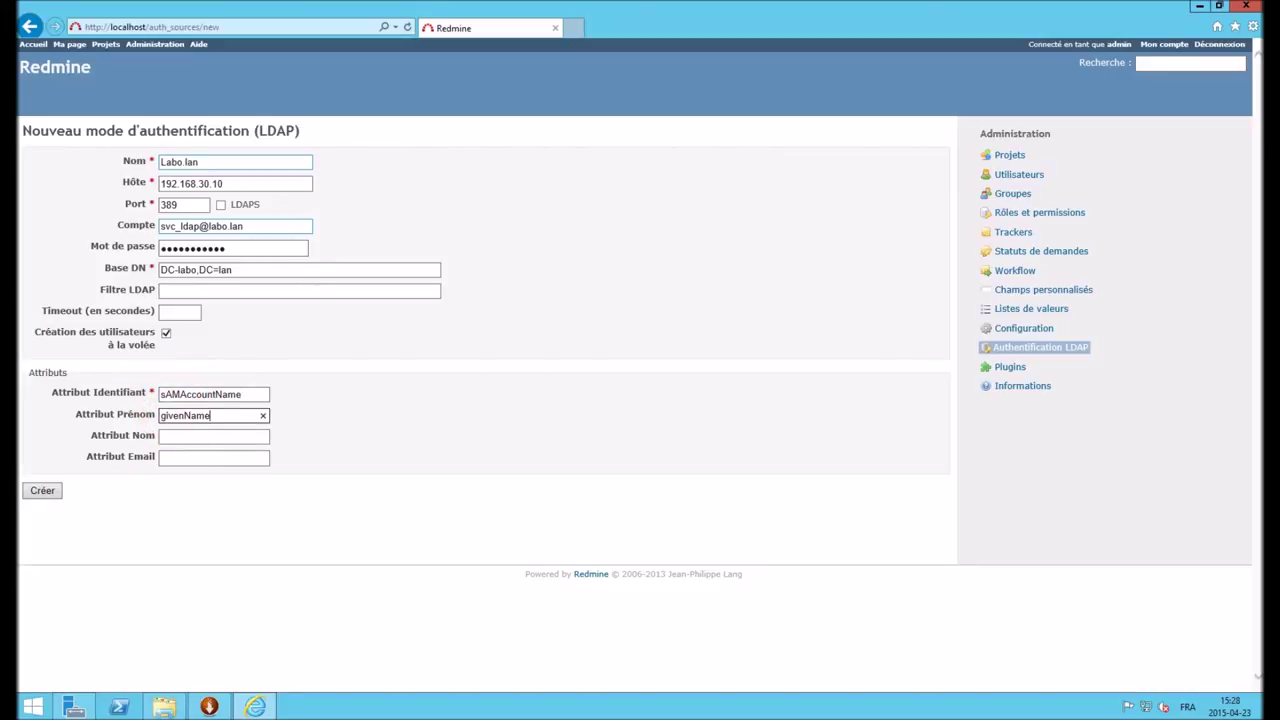
left_click(180, 436)
type("sN")
left_click(205, 458)
type("mail")
Create the Labo.lan LDAP mode, run its connection test, and sign out
left_click(44, 492)
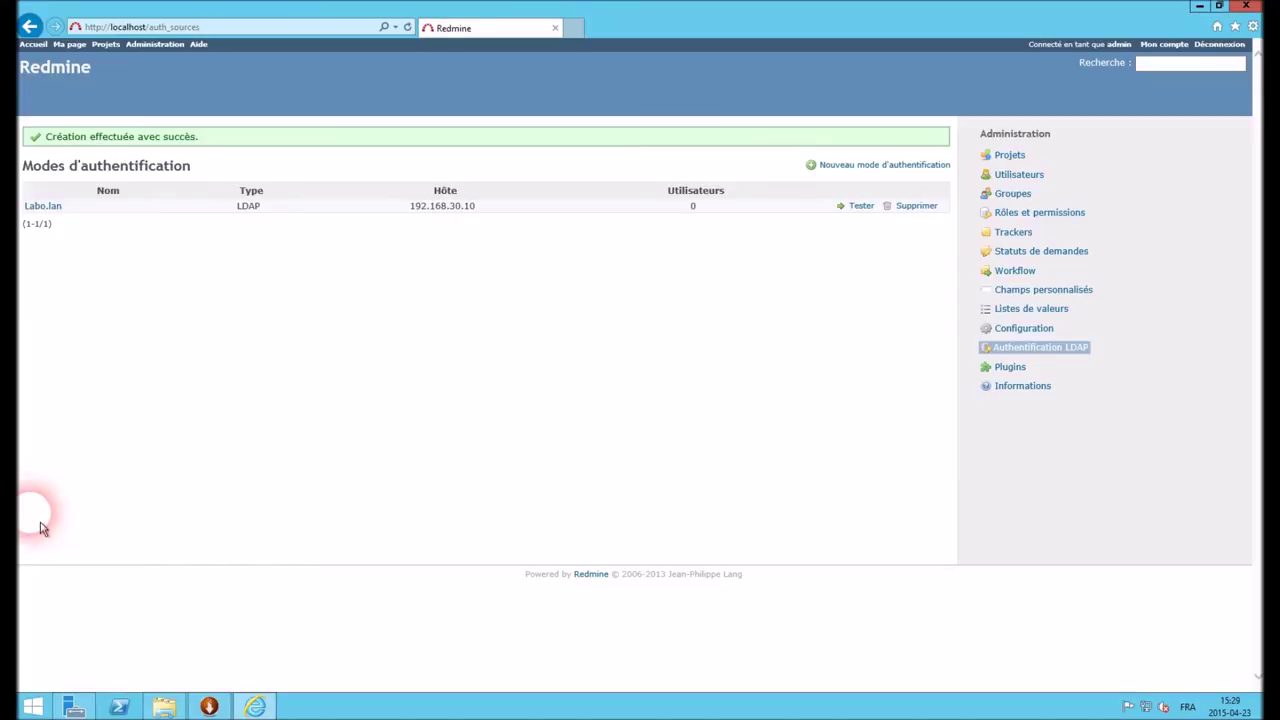
left_click(859, 212)
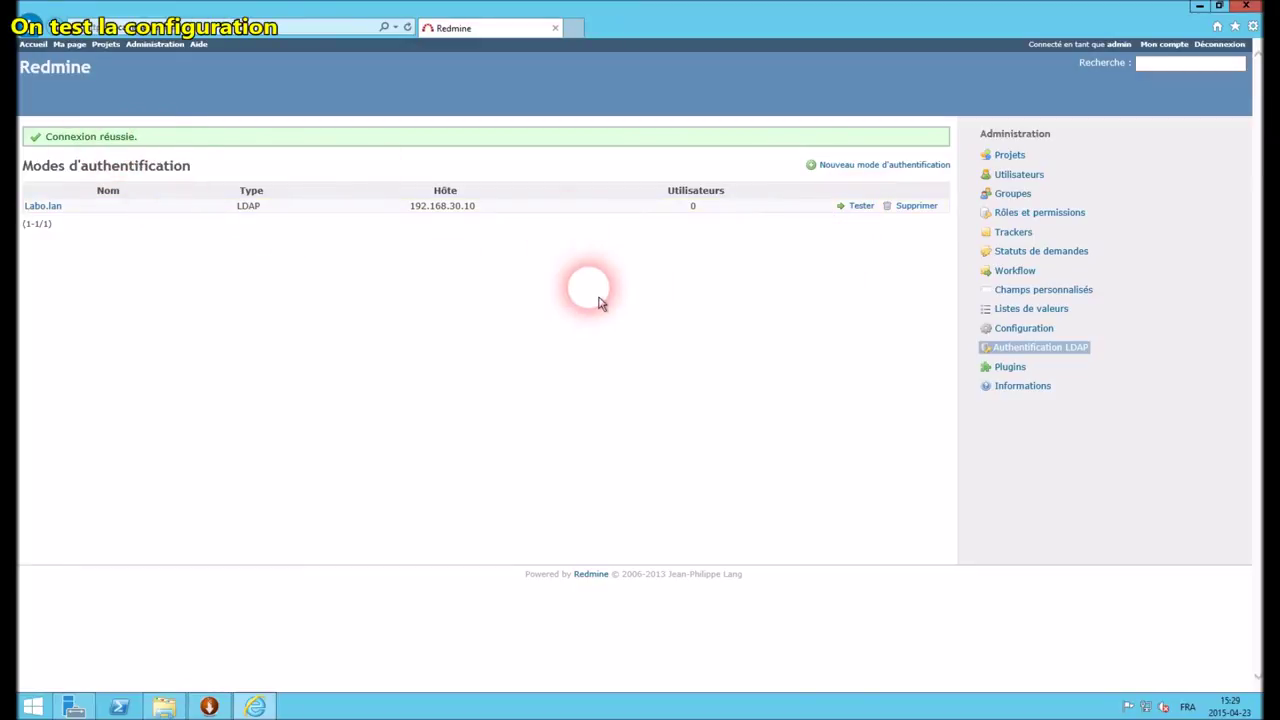
left_click(1220, 44)
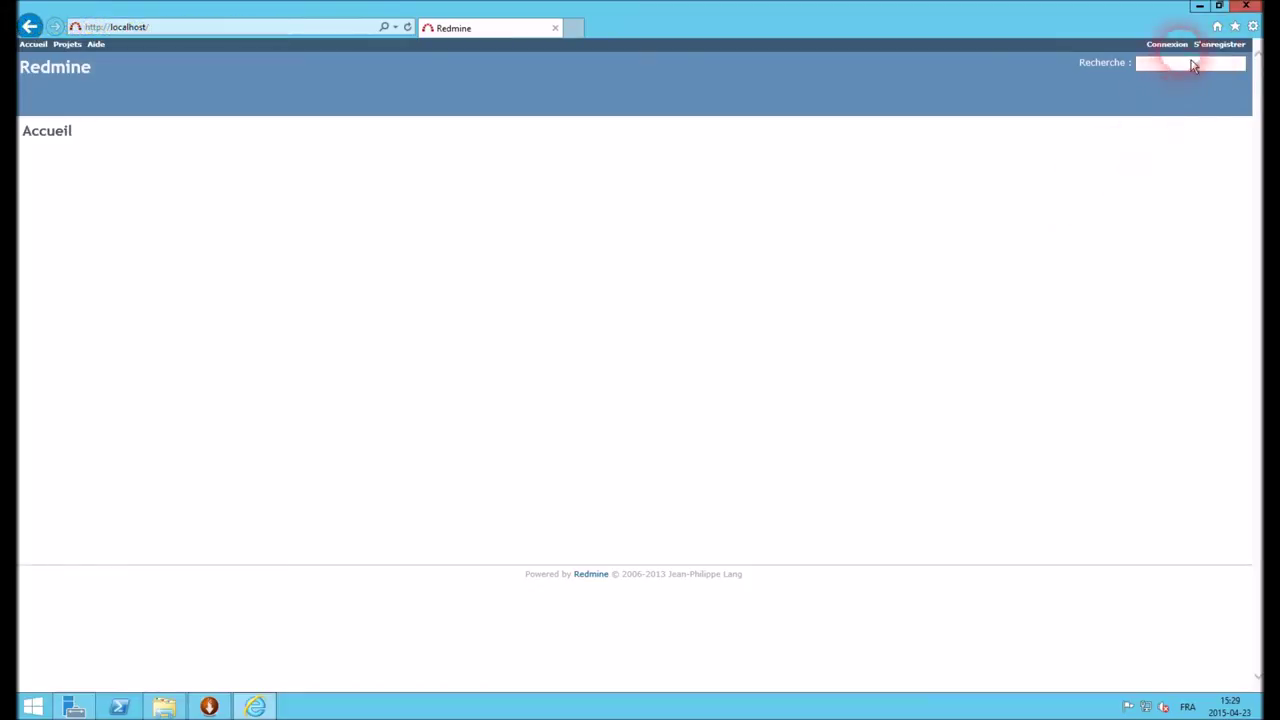
Log in with the LDAP domain user's credentials and open the Projects list
left_click(1168, 45)
type("t")
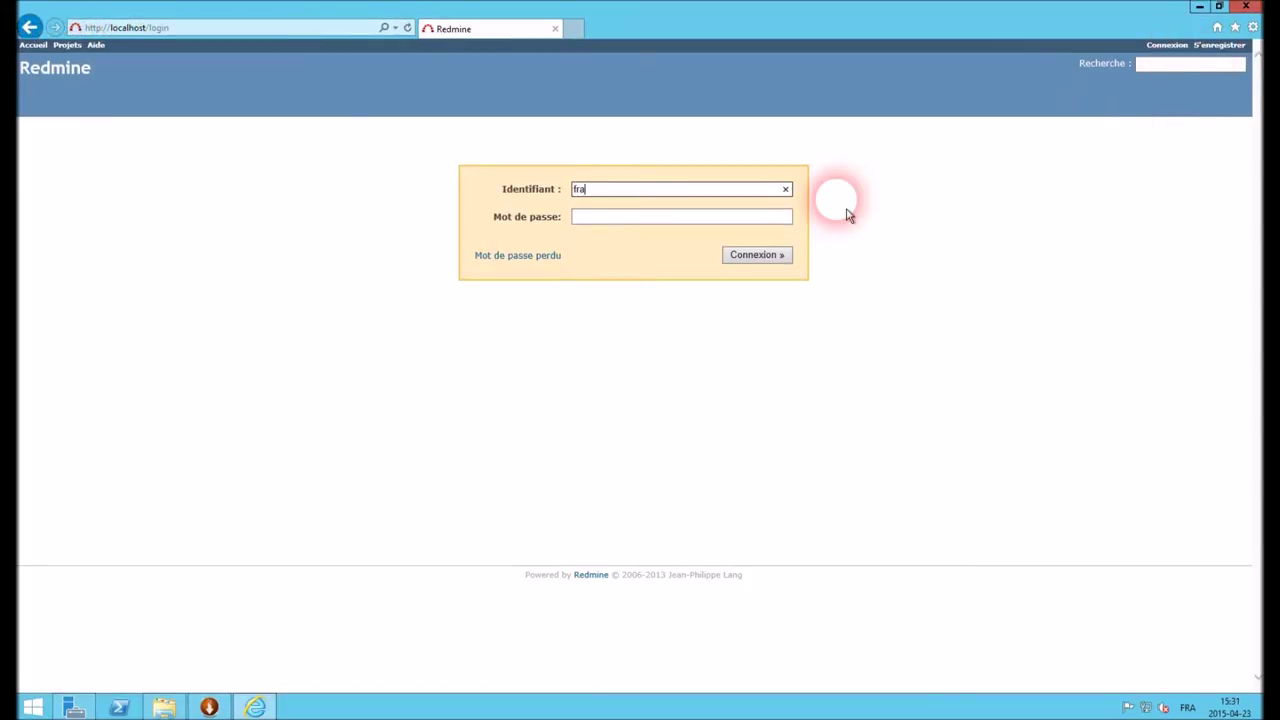
key("Tab")
type("****")
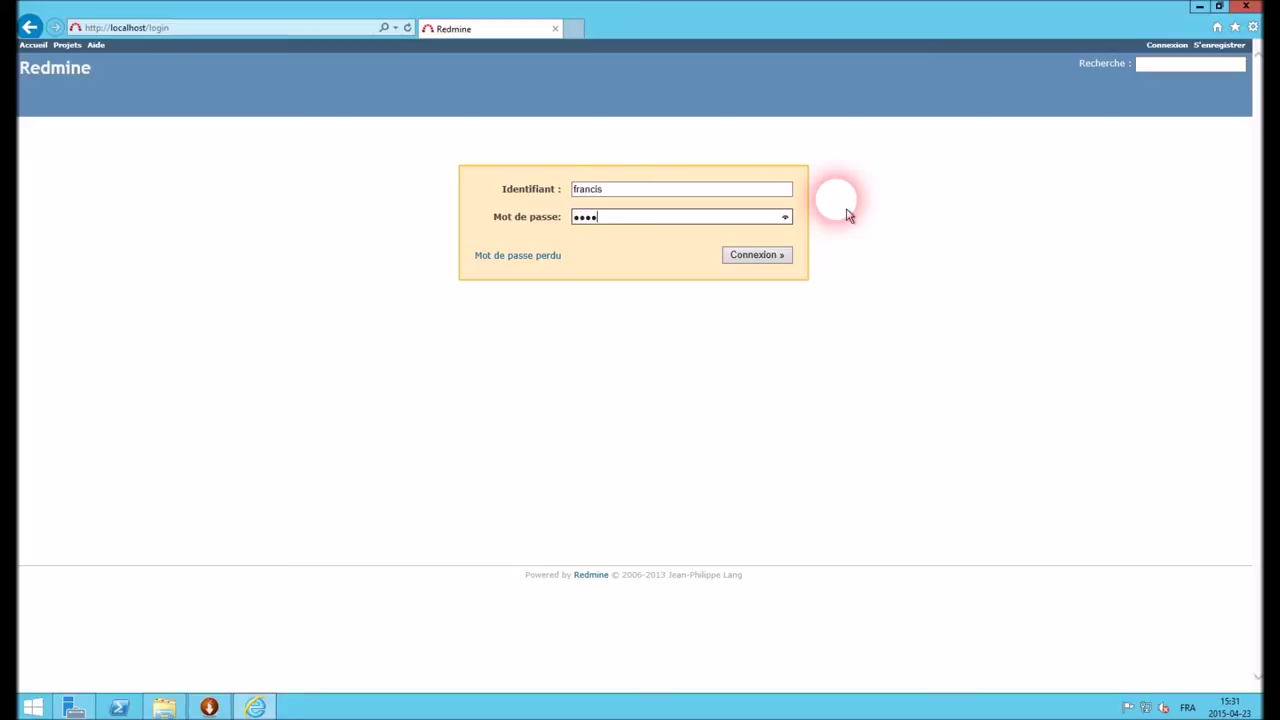
type("*******")
key("Return")
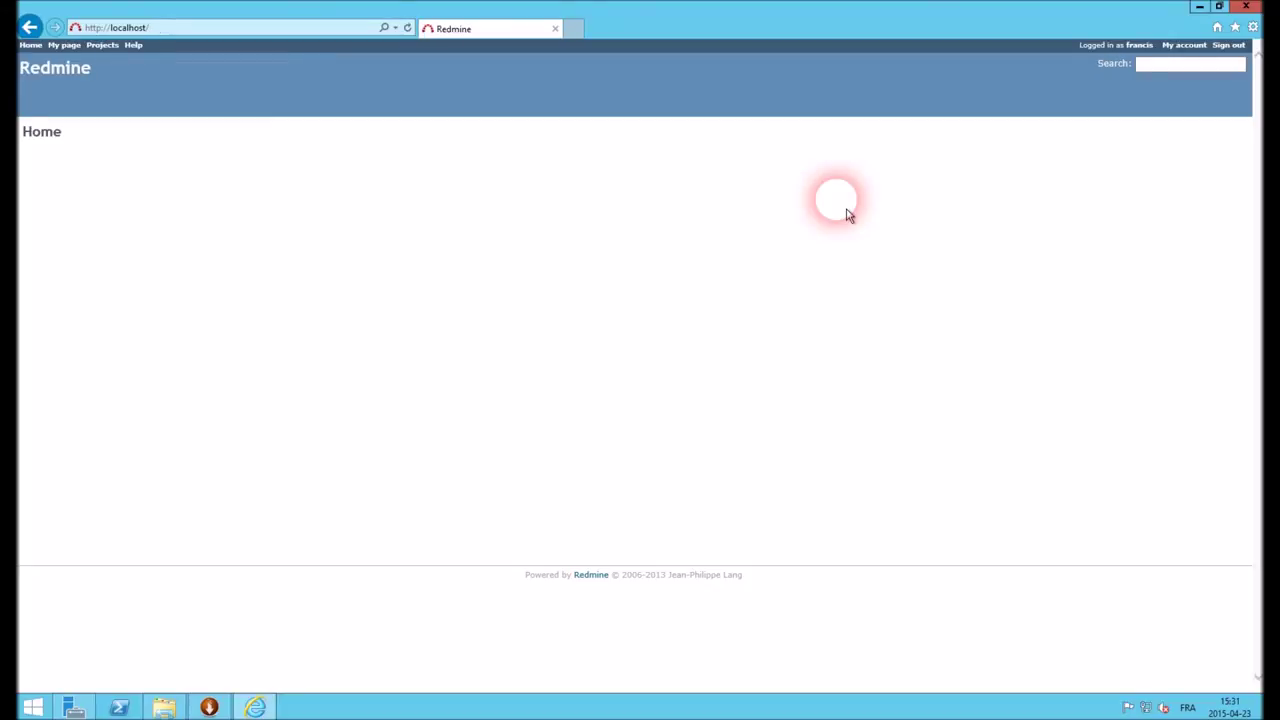
left_click(102, 46)
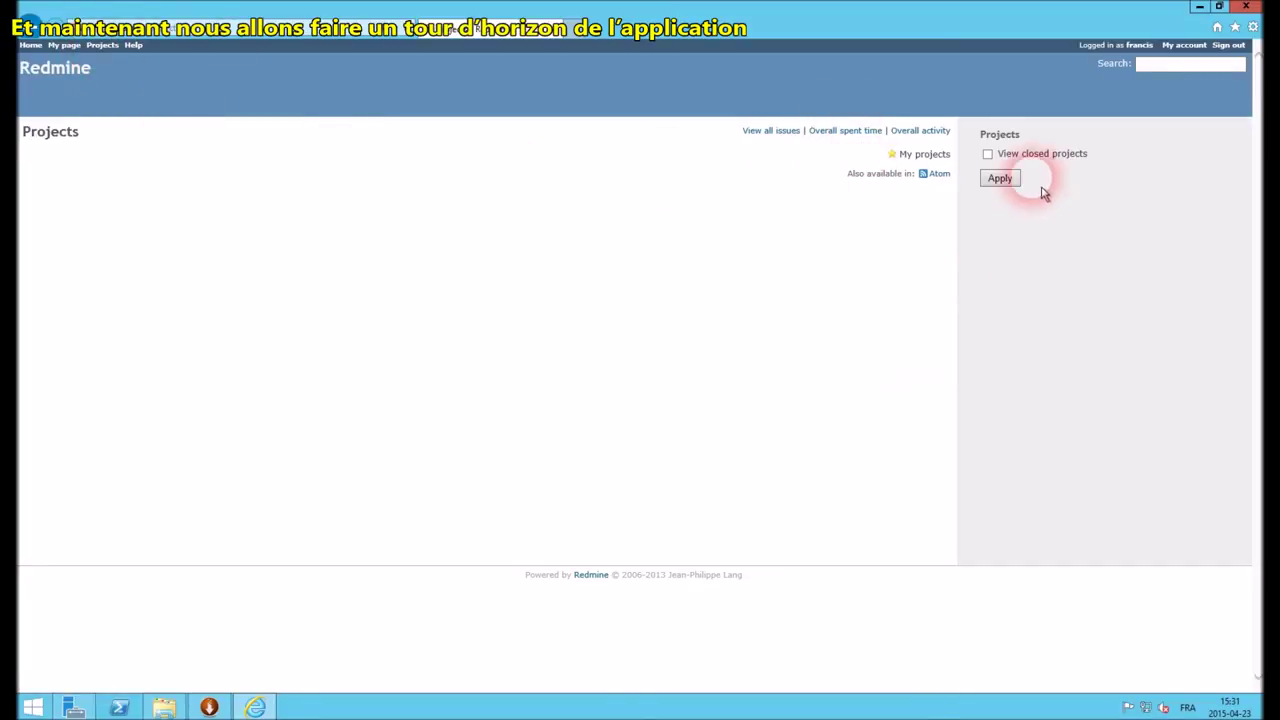
Save Français as the account language in My account, then sign out
left_click(31, 46)
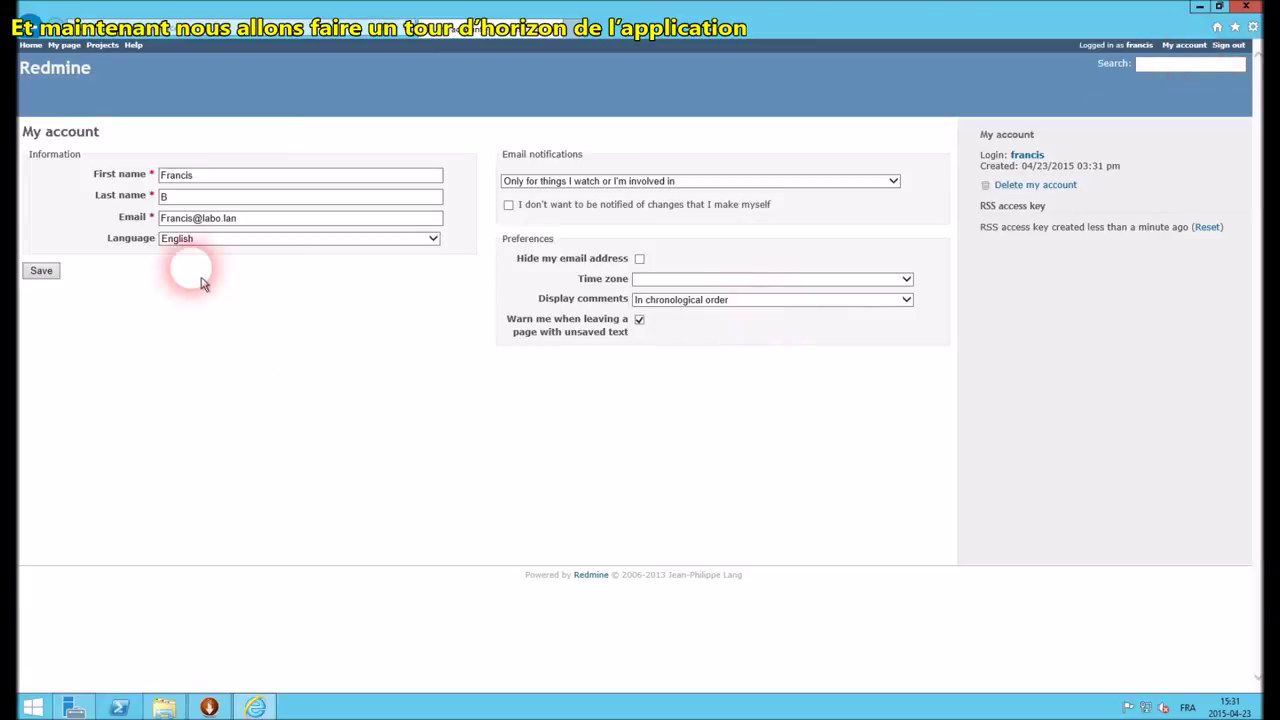
left_click(197, 247)
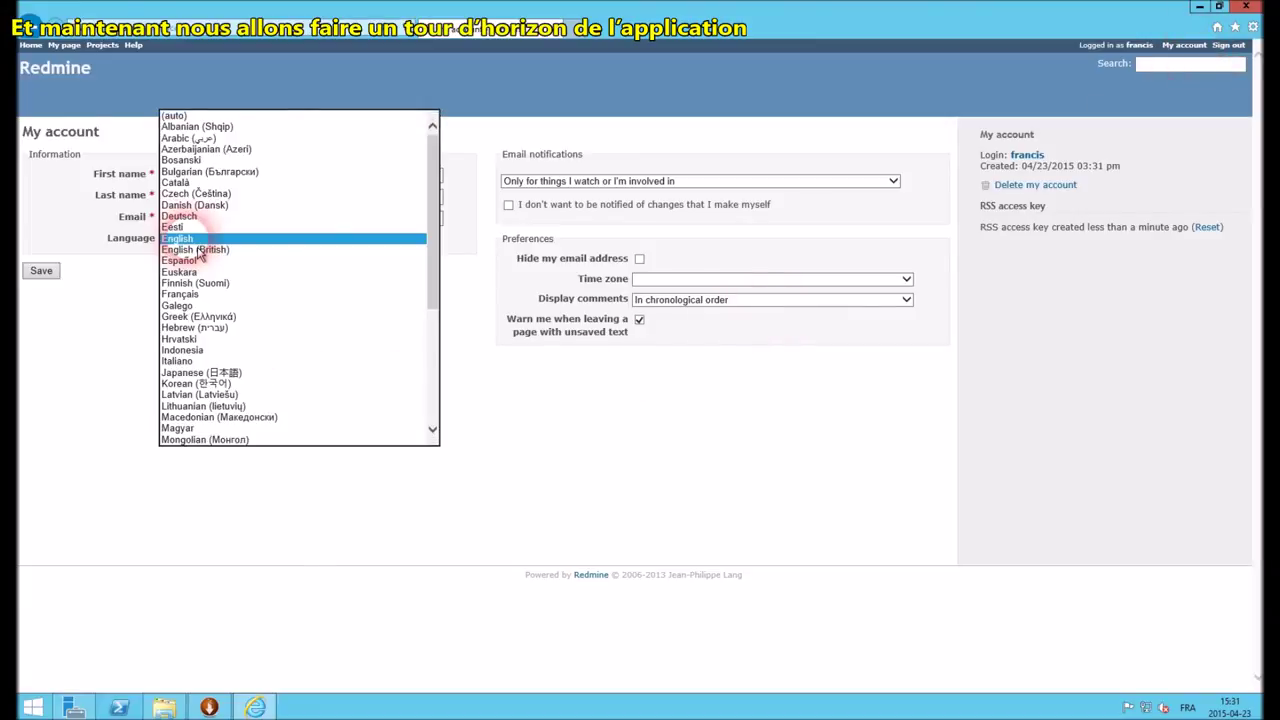
left_click(185, 294)
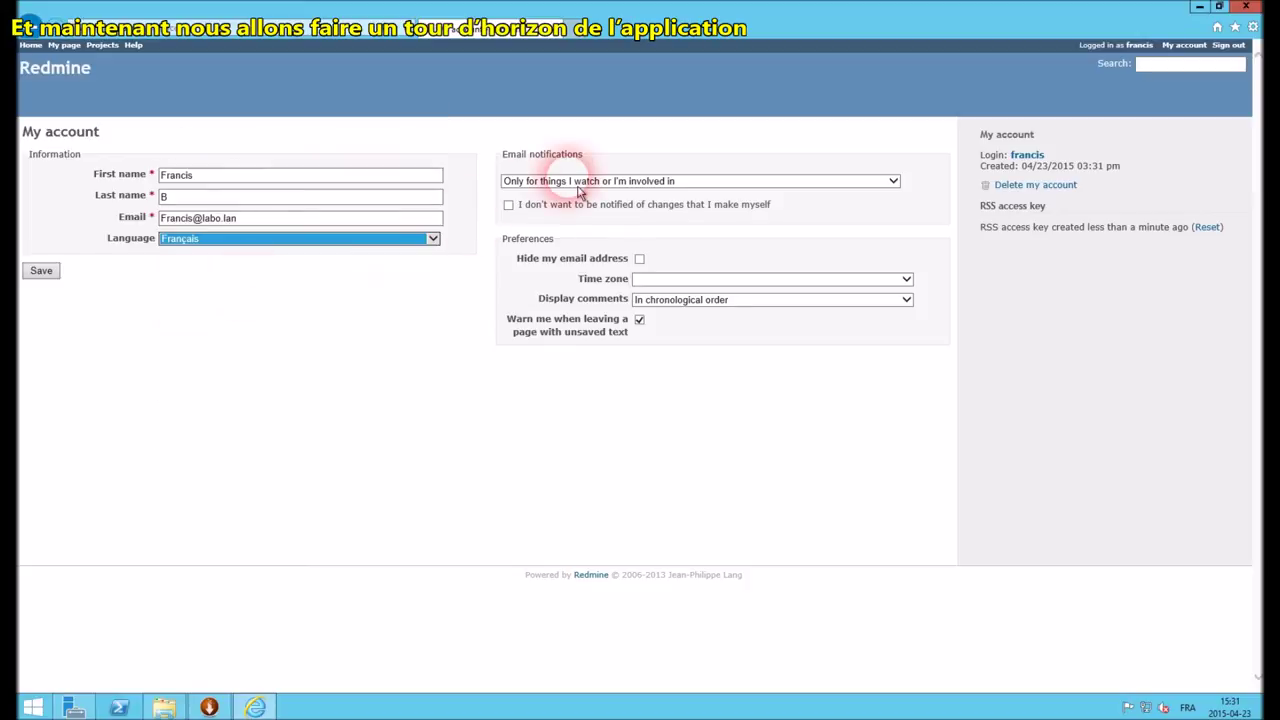
left_click(40, 271)
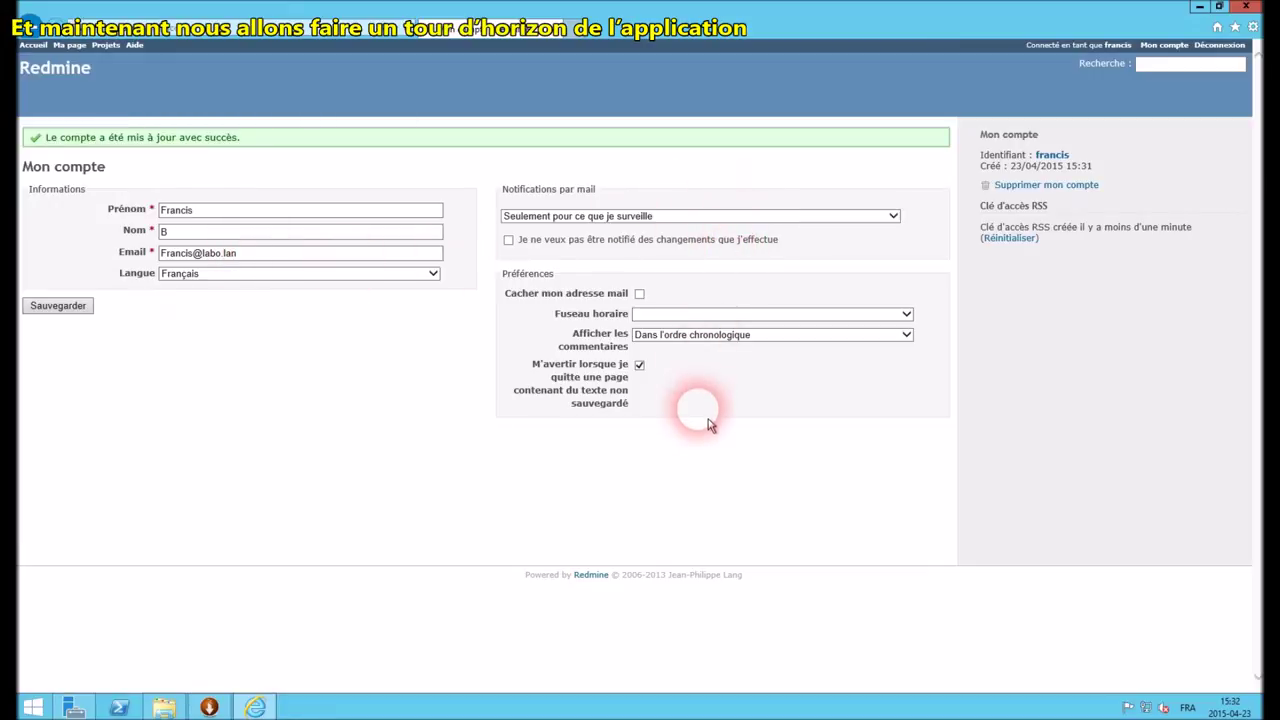
left_click(1214, 56)
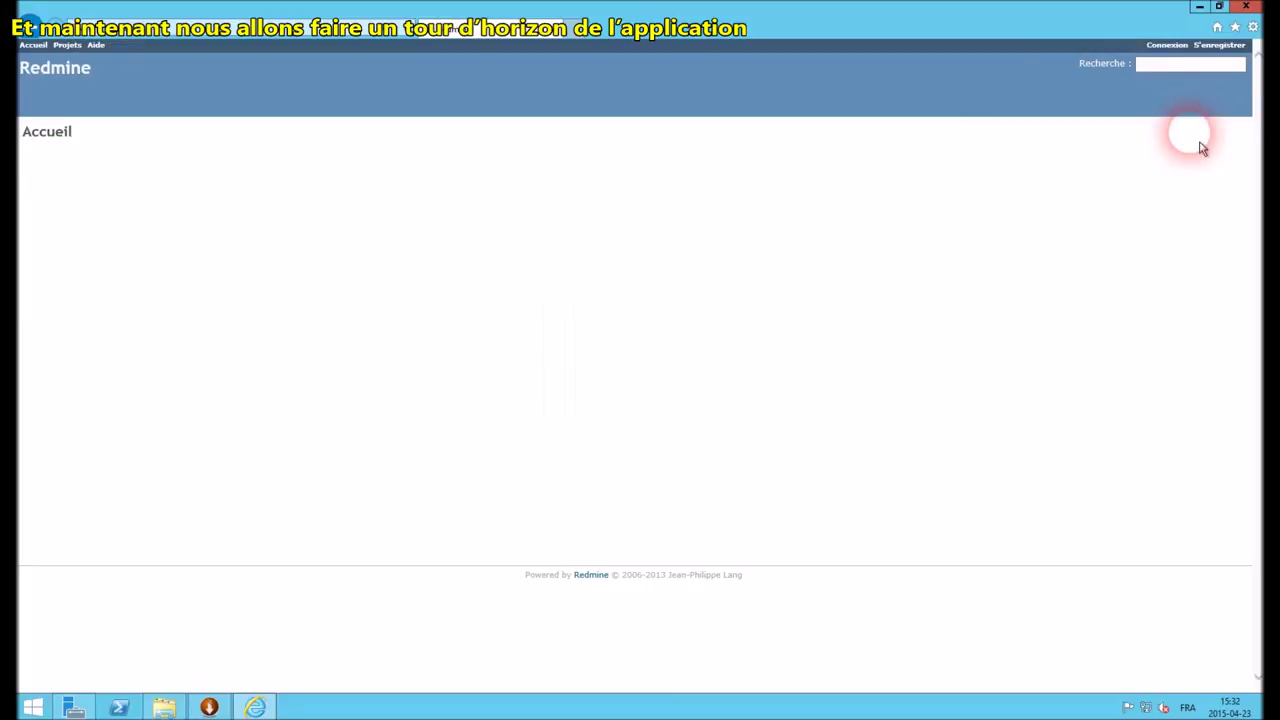
Sign back in to Redmine with the admin account
left_click(1170, 47)
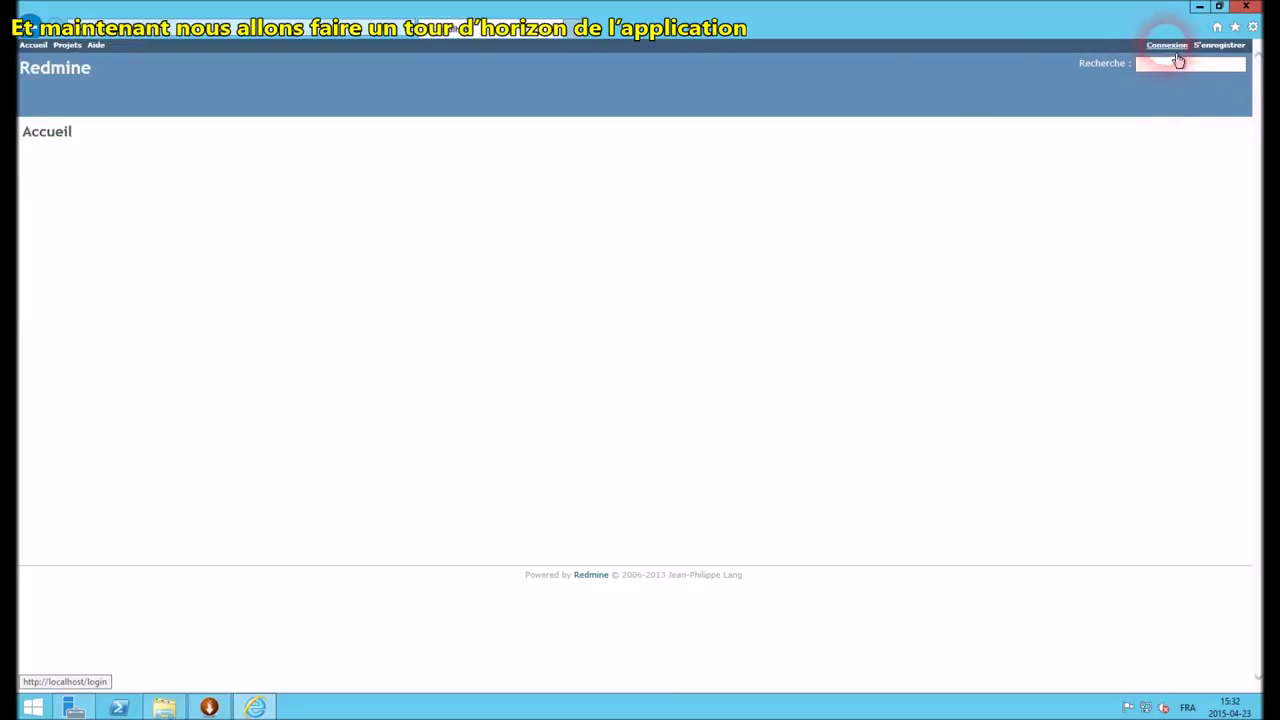
type("admin")
key("Tab")
type("admin")
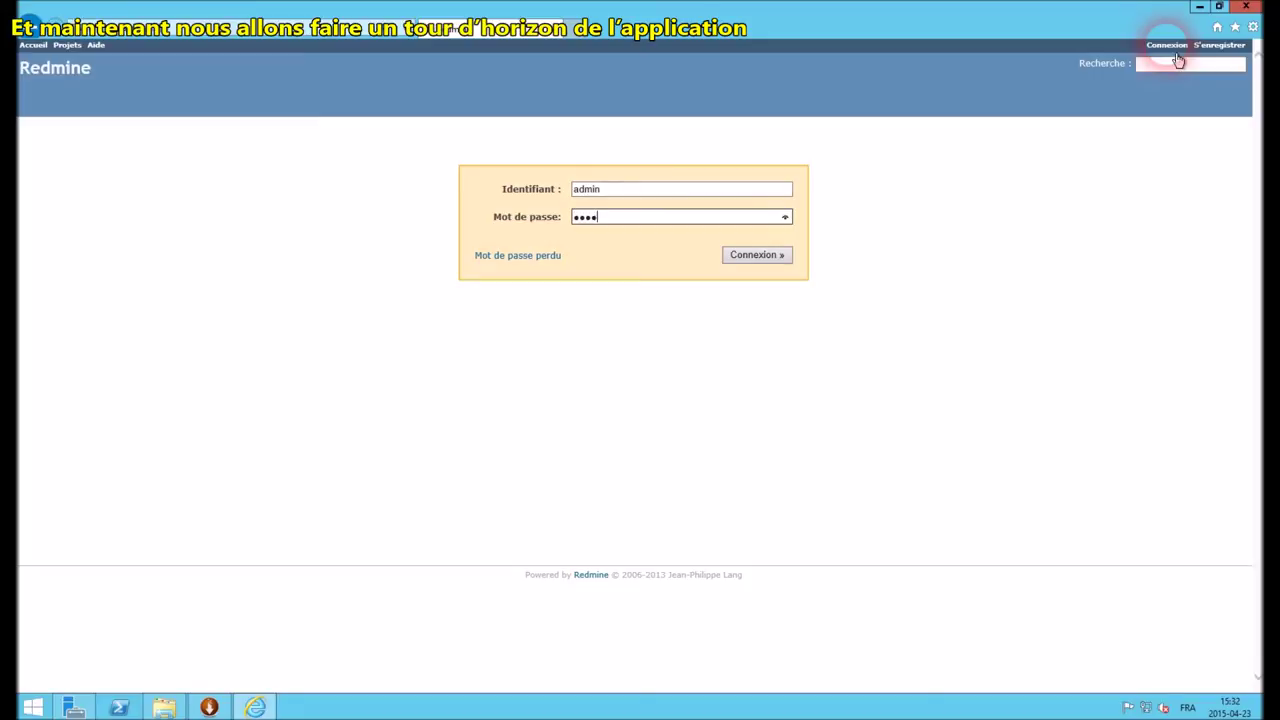
key("Return")
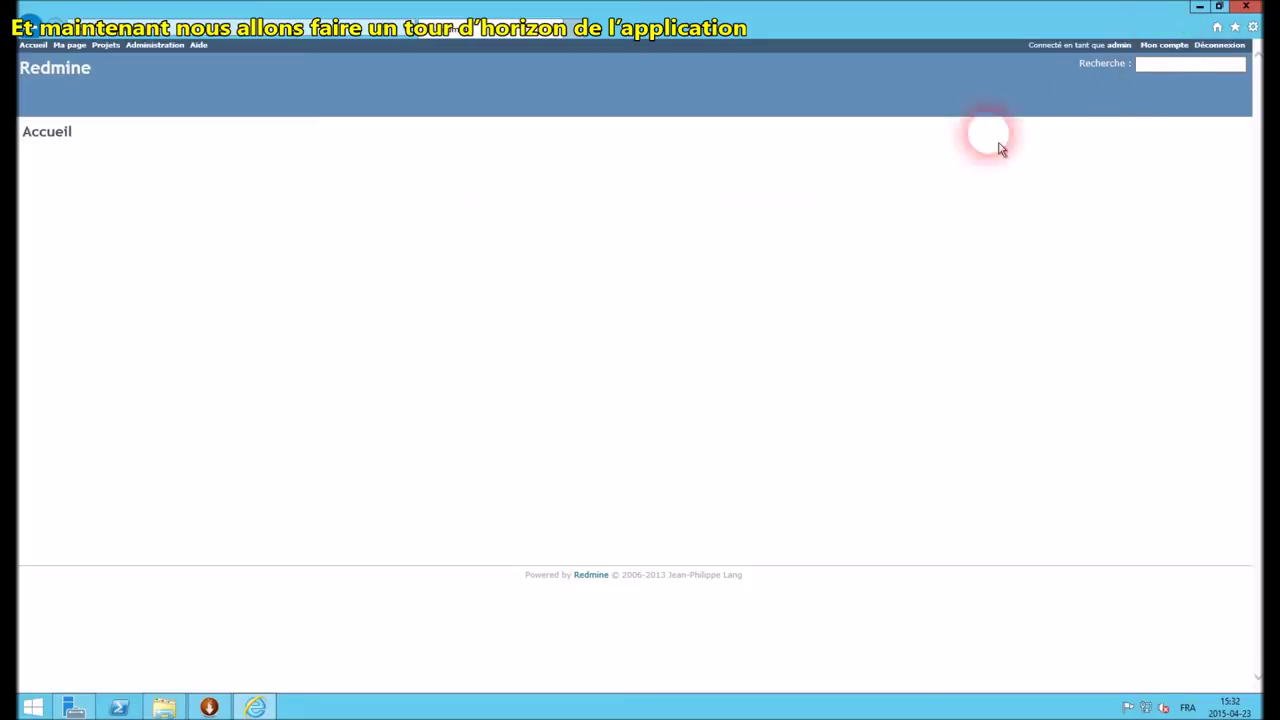
Create the project Projet Labo with description 'Ceci est un test'
left_click(105, 45)
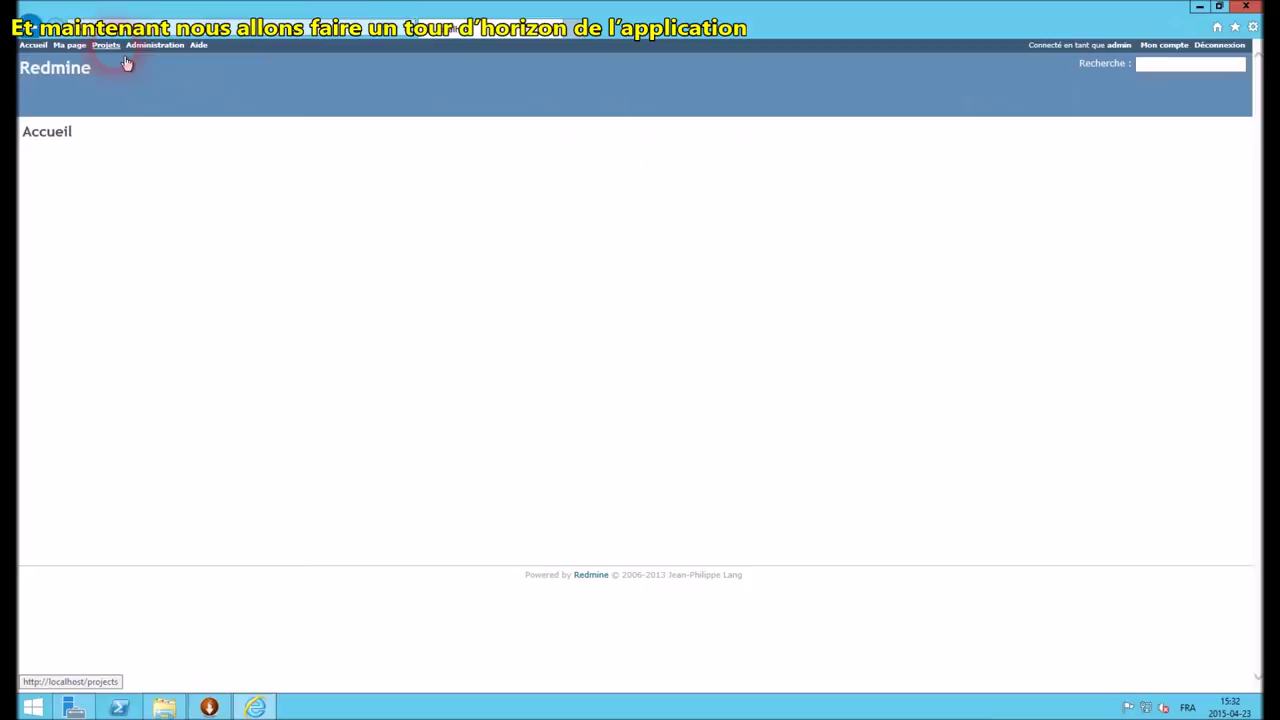
left_click(655, 131)
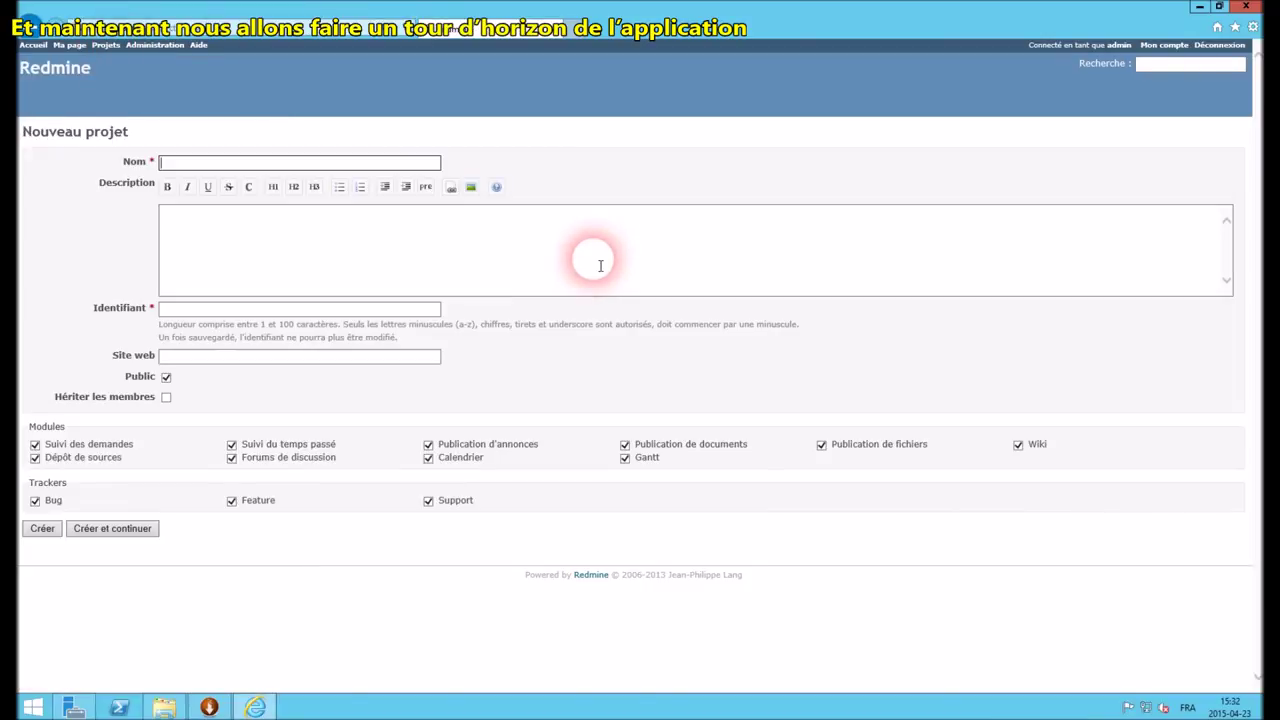
type("Projet Labo")
left_click(364, 263)
type("Ceci est un test")
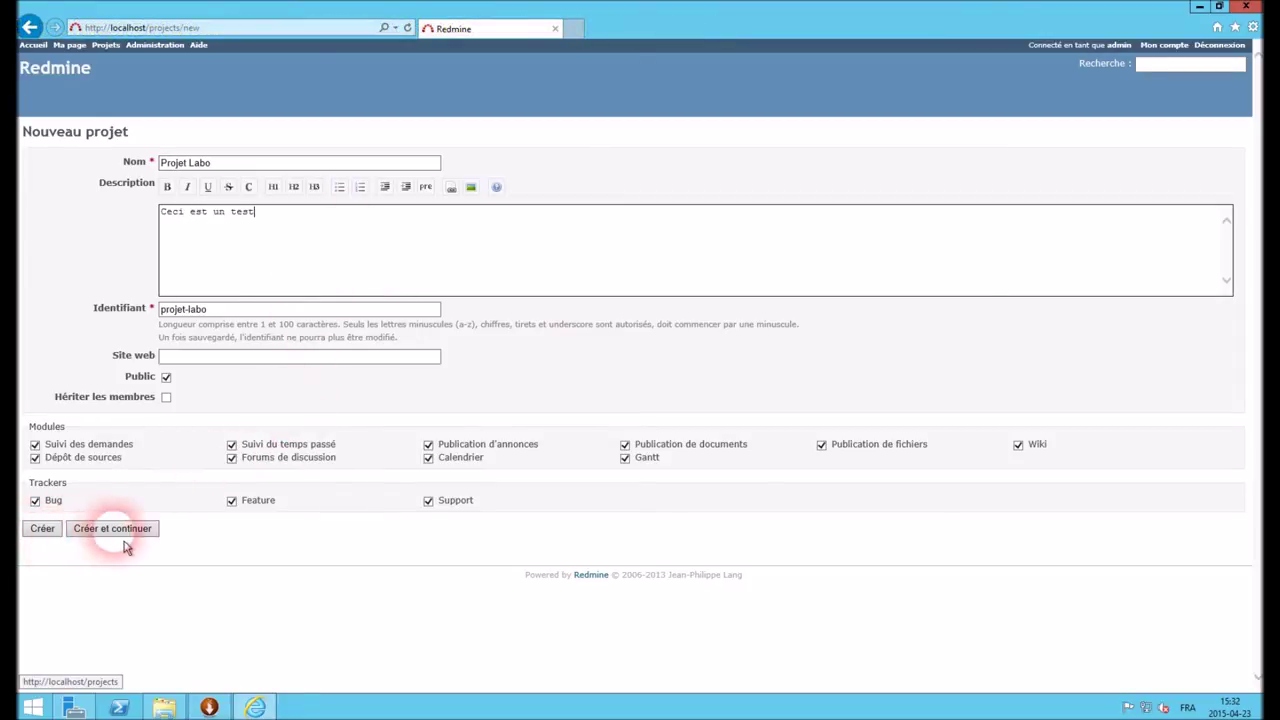
left_click(53, 539)
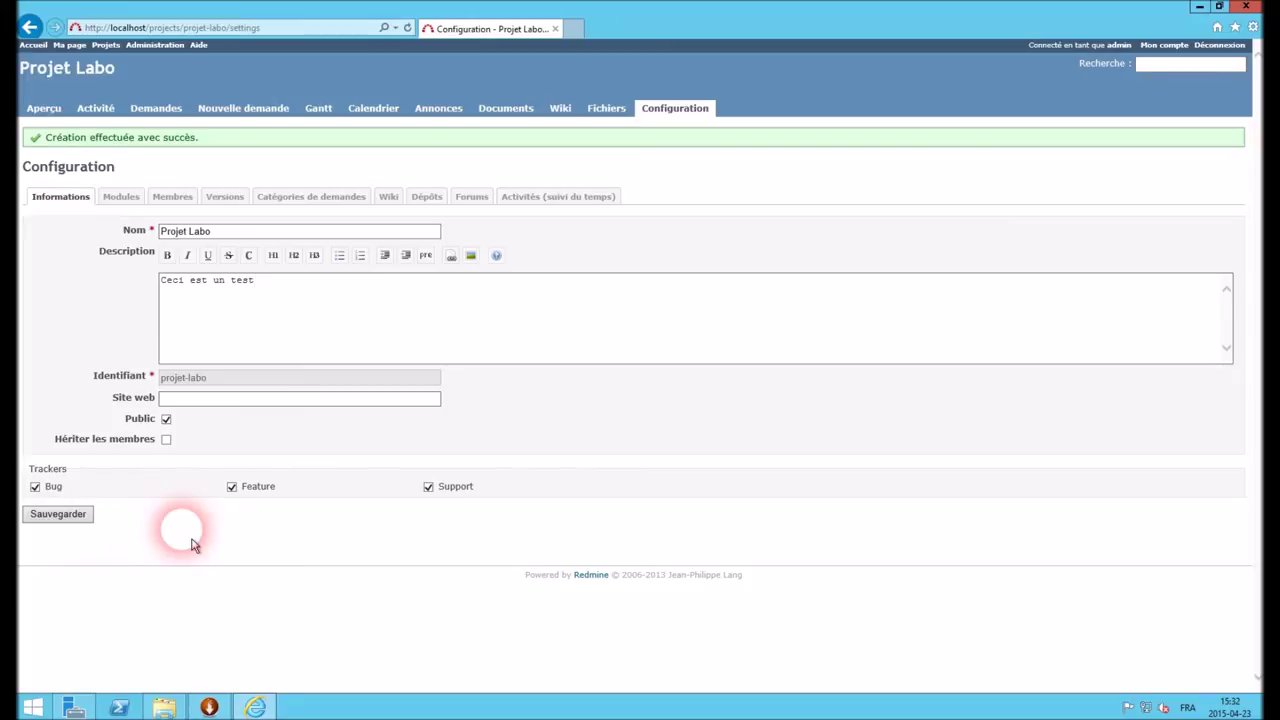
Under Membres, add the LDAP user with Manager, Developer and Reporter roles, dismissing the IE warning
left_click(126, 198)
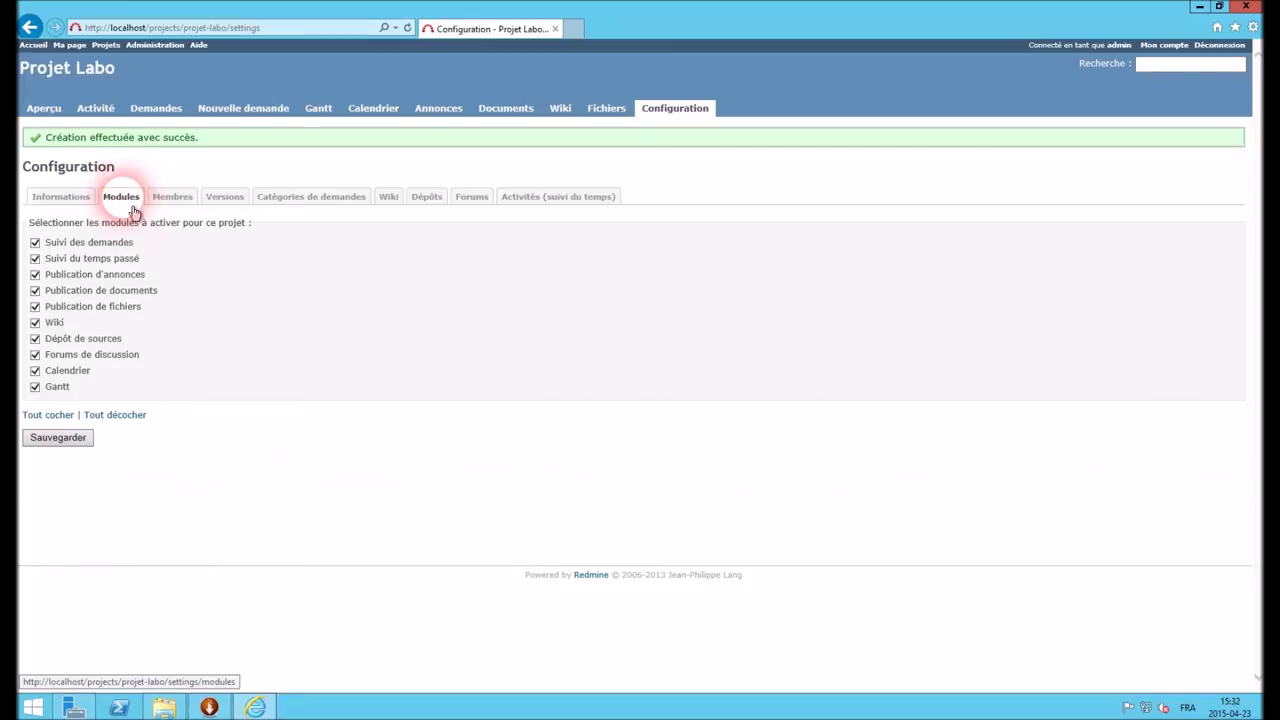
left_click(177, 208)
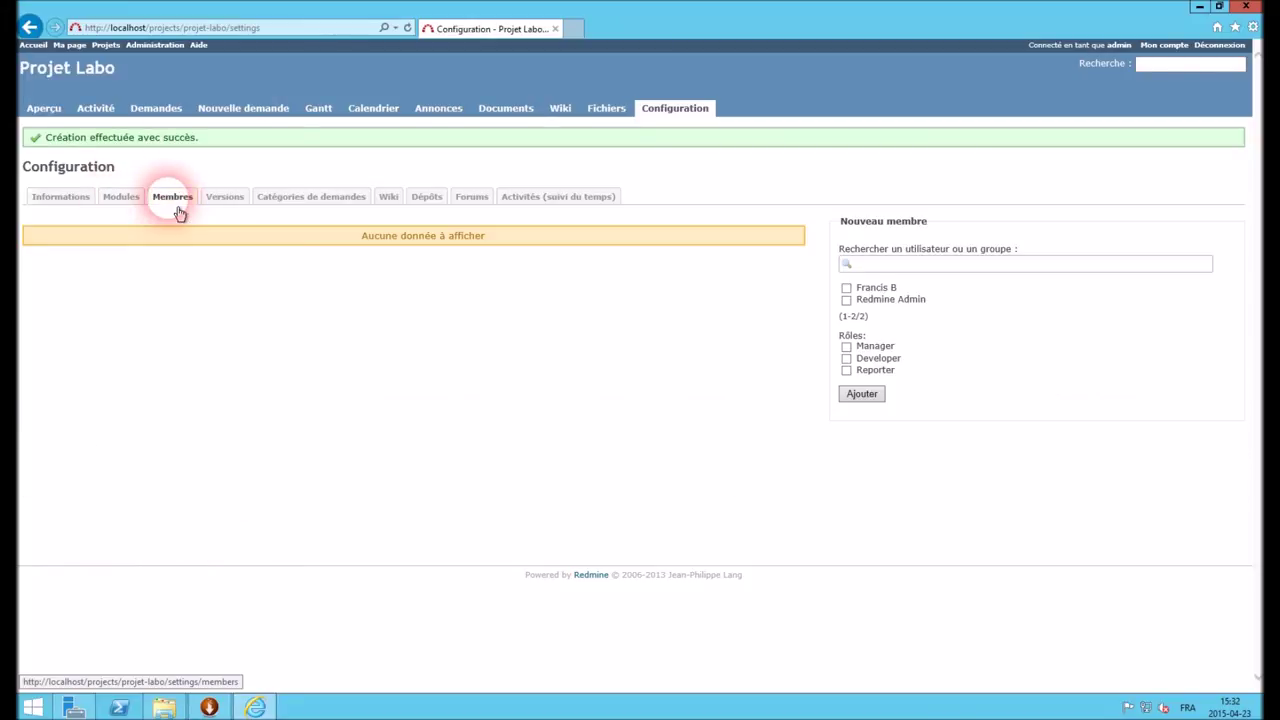
left_click(846, 288)
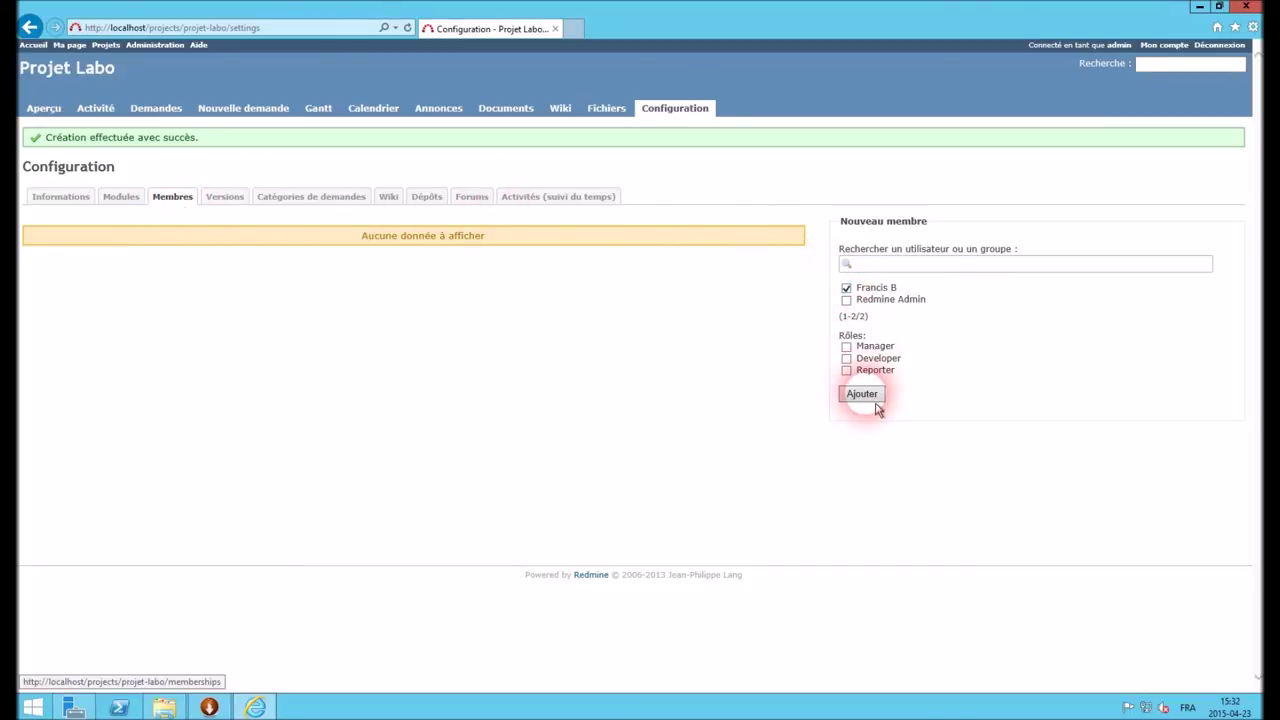
left_click(846, 346)
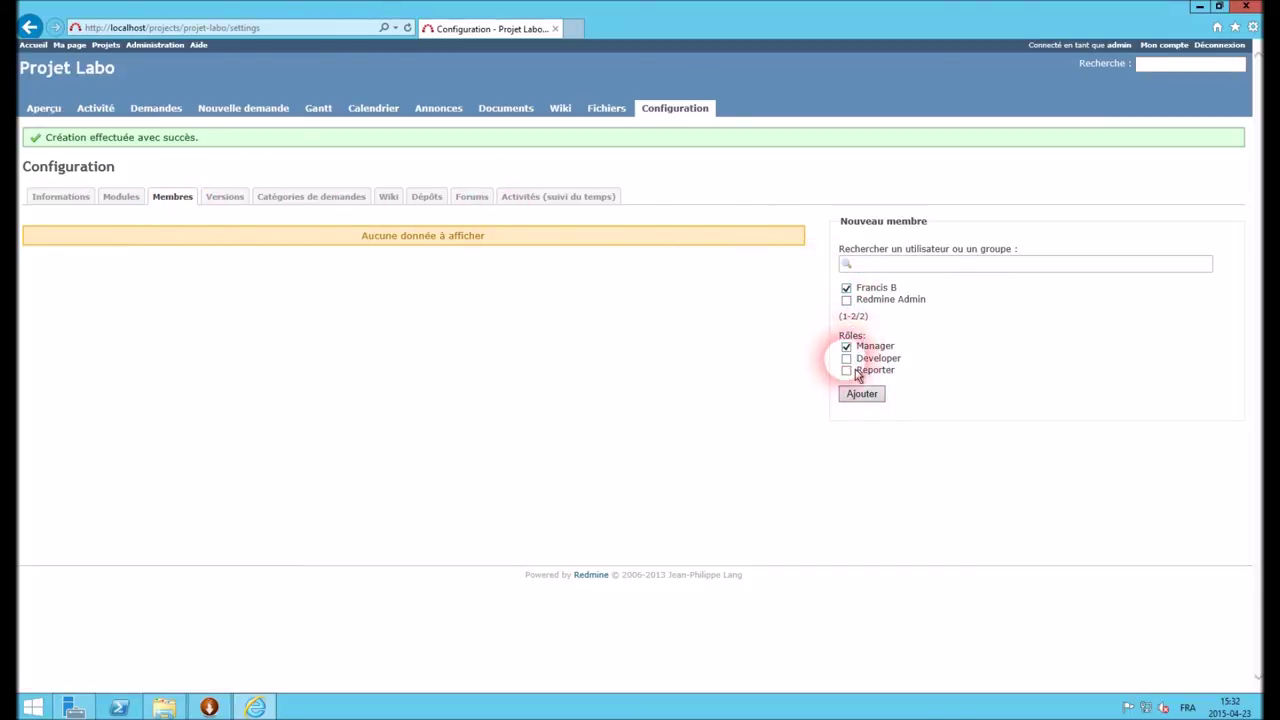
left_click(846, 358)
left_click(846, 370)
left_click(862, 394)
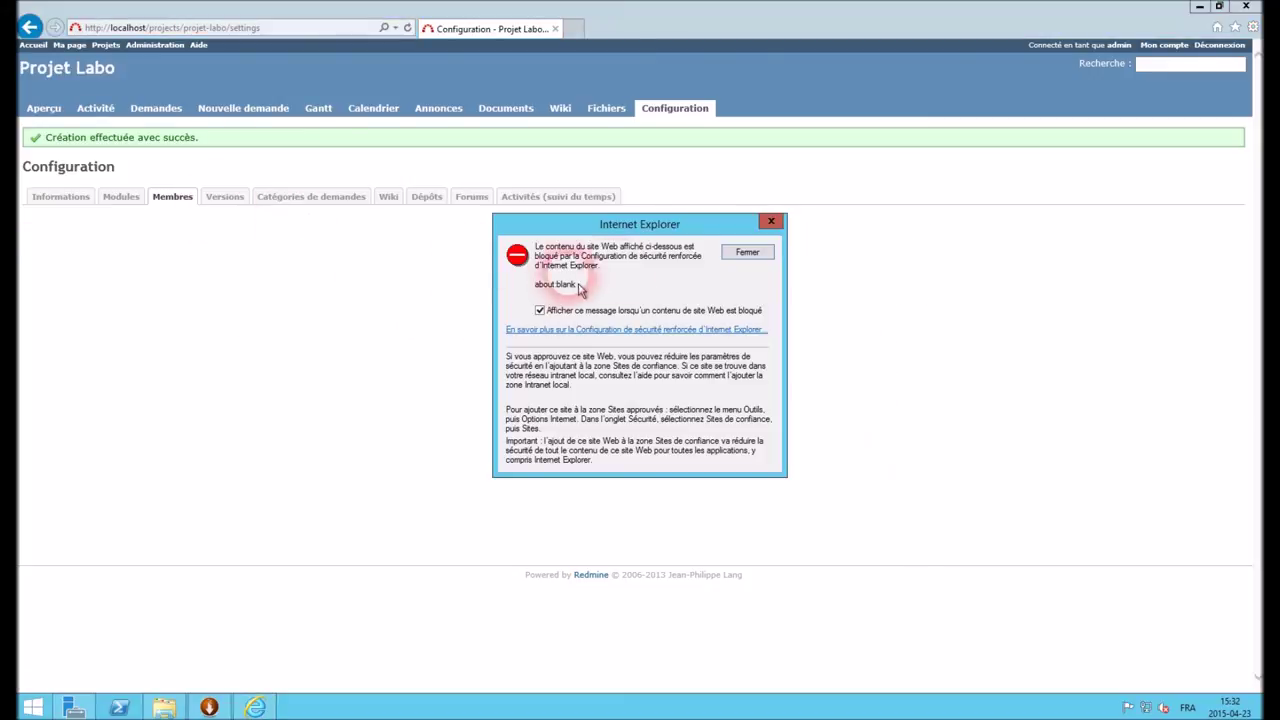
left_click(748, 253)
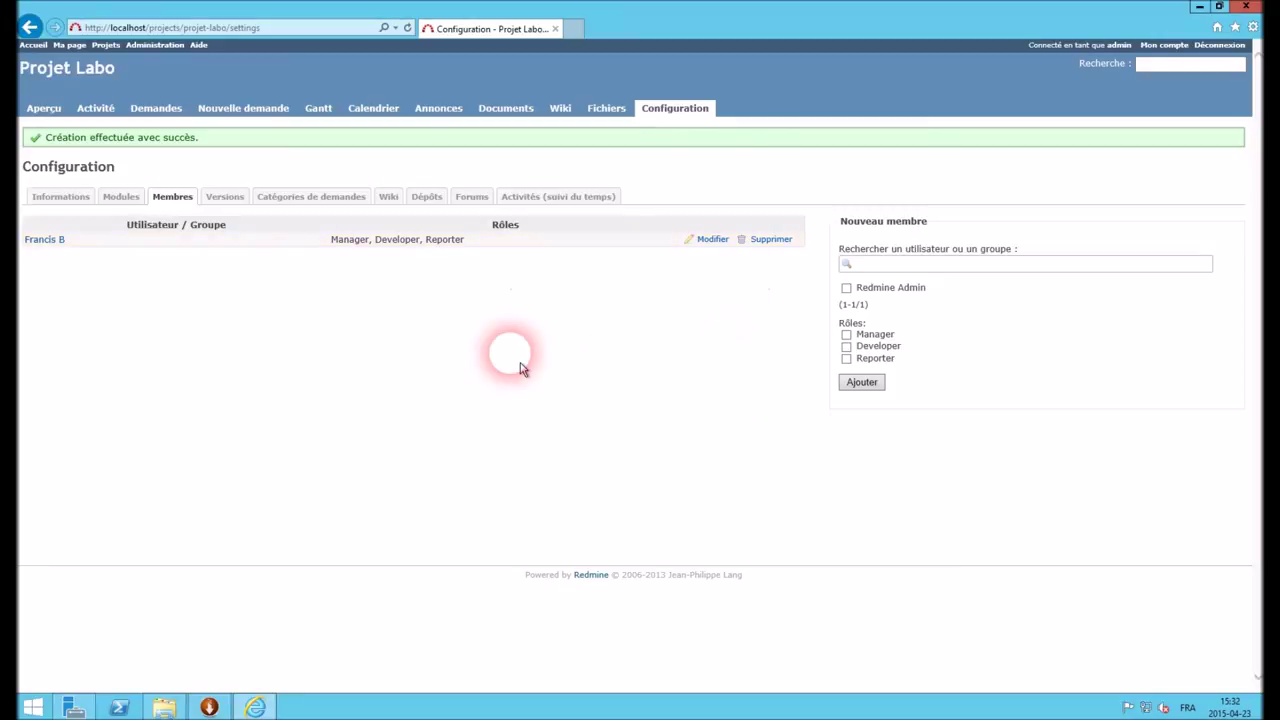
Browse the versions, categories, wiki and repository tabs to reach the Forums settings
left_click(228, 198)
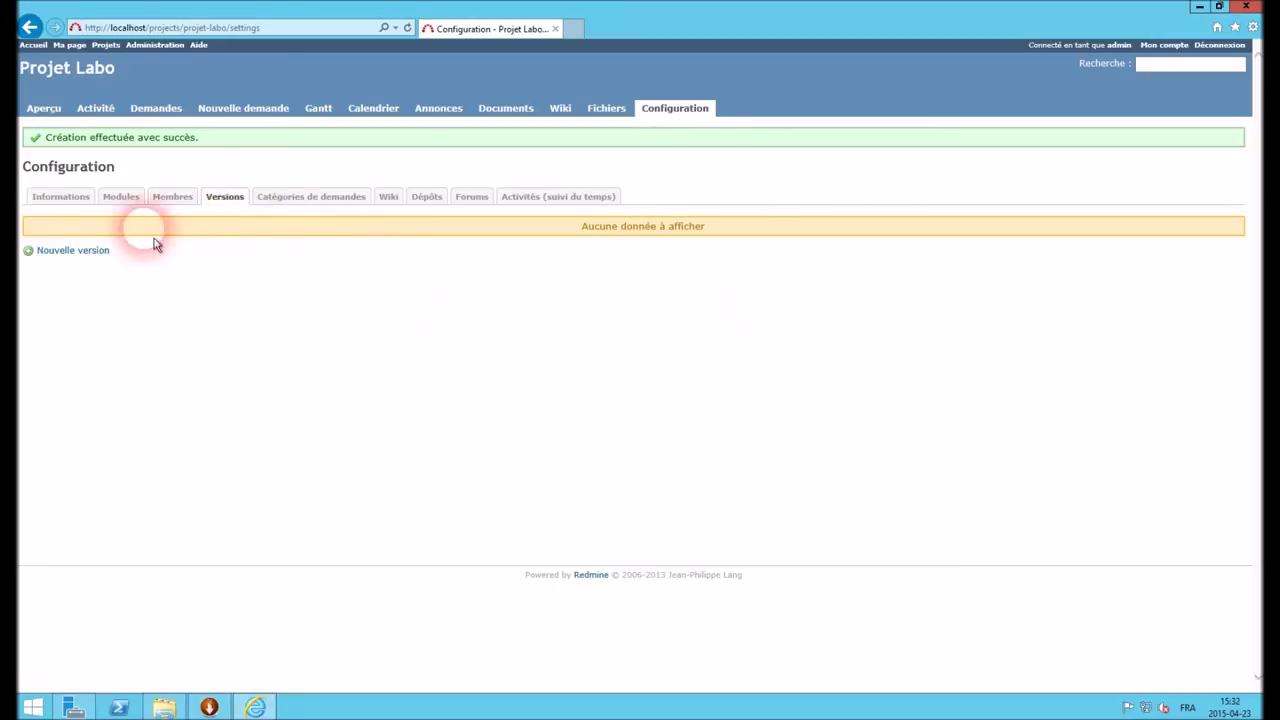
left_click(310, 199)
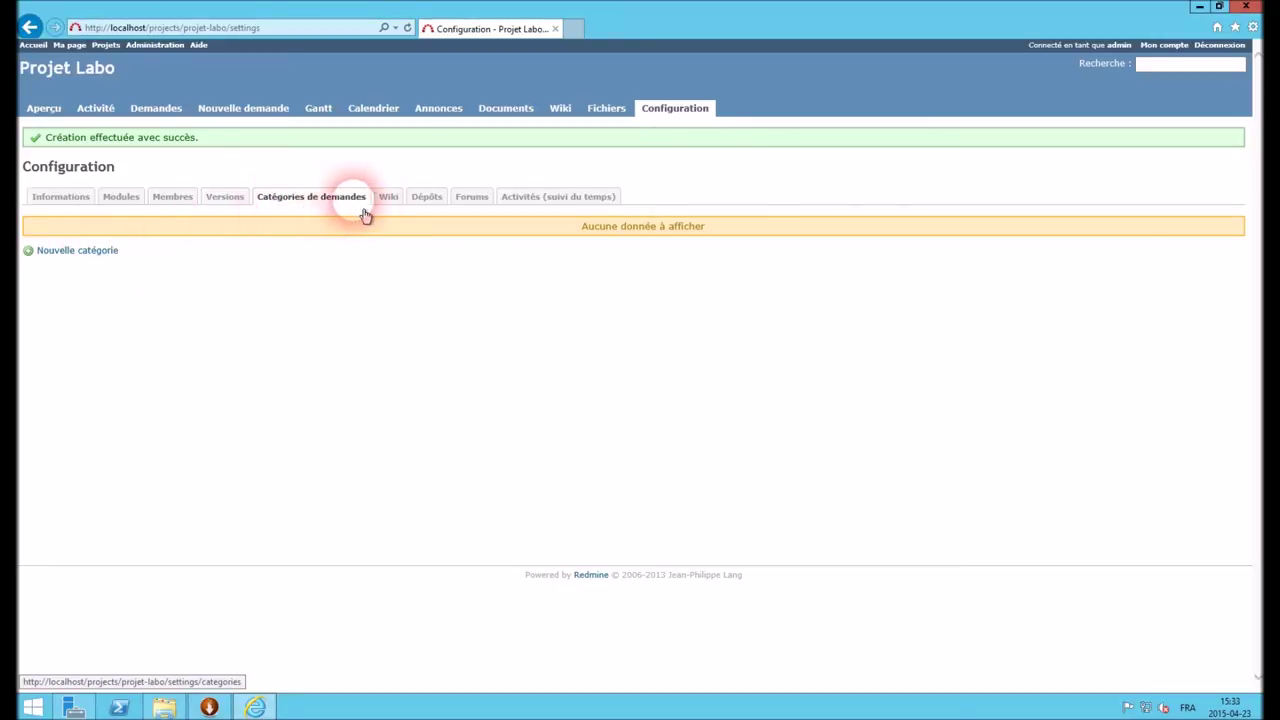
left_click(389, 198)
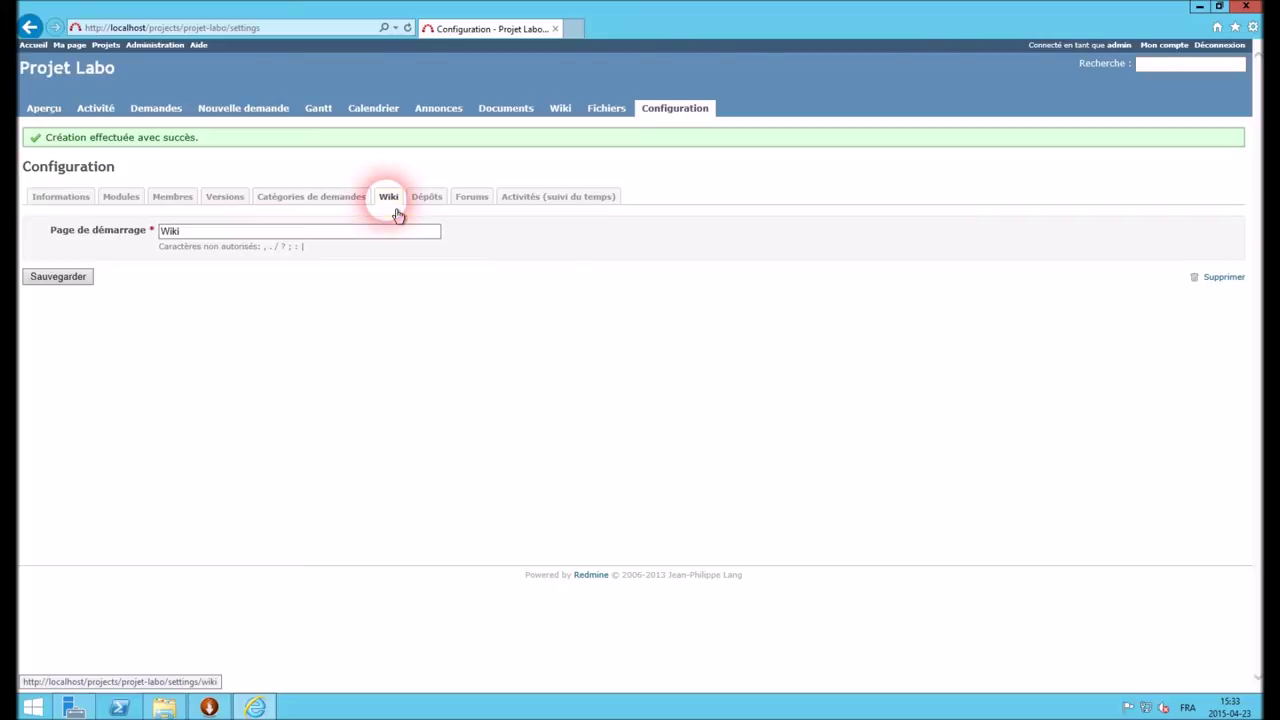
left_click(432, 204)
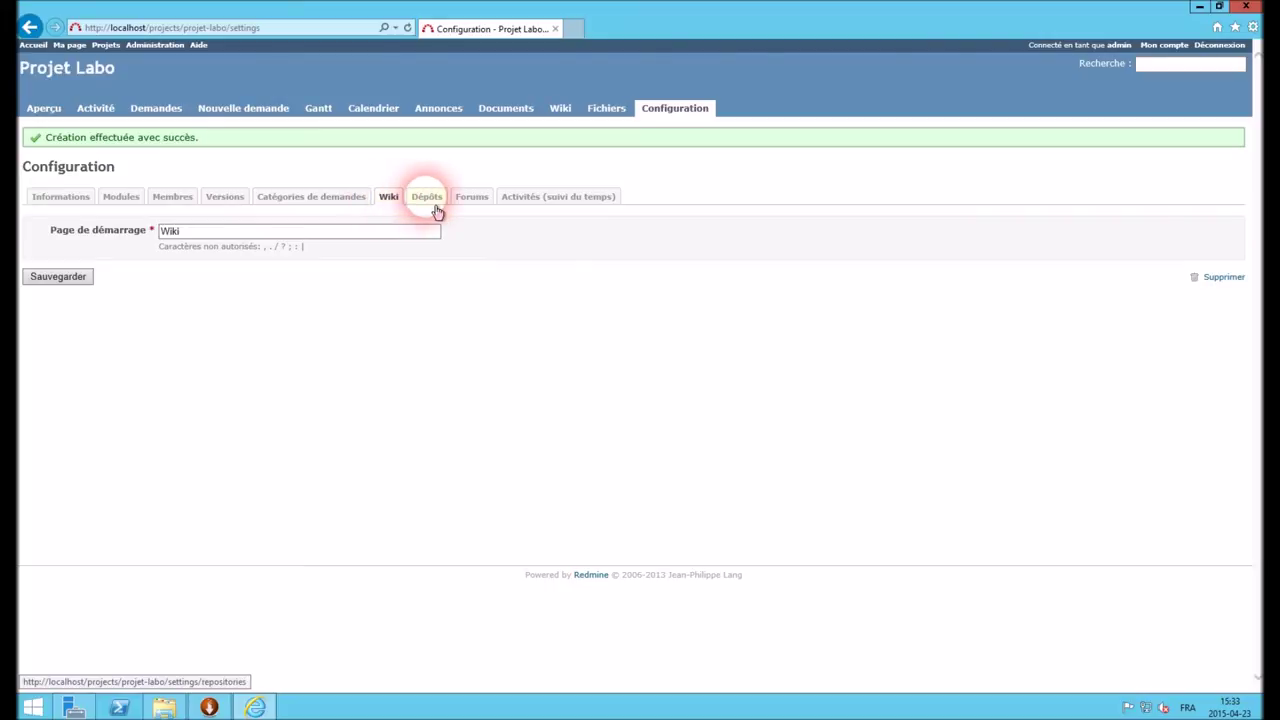
left_click(486, 211)
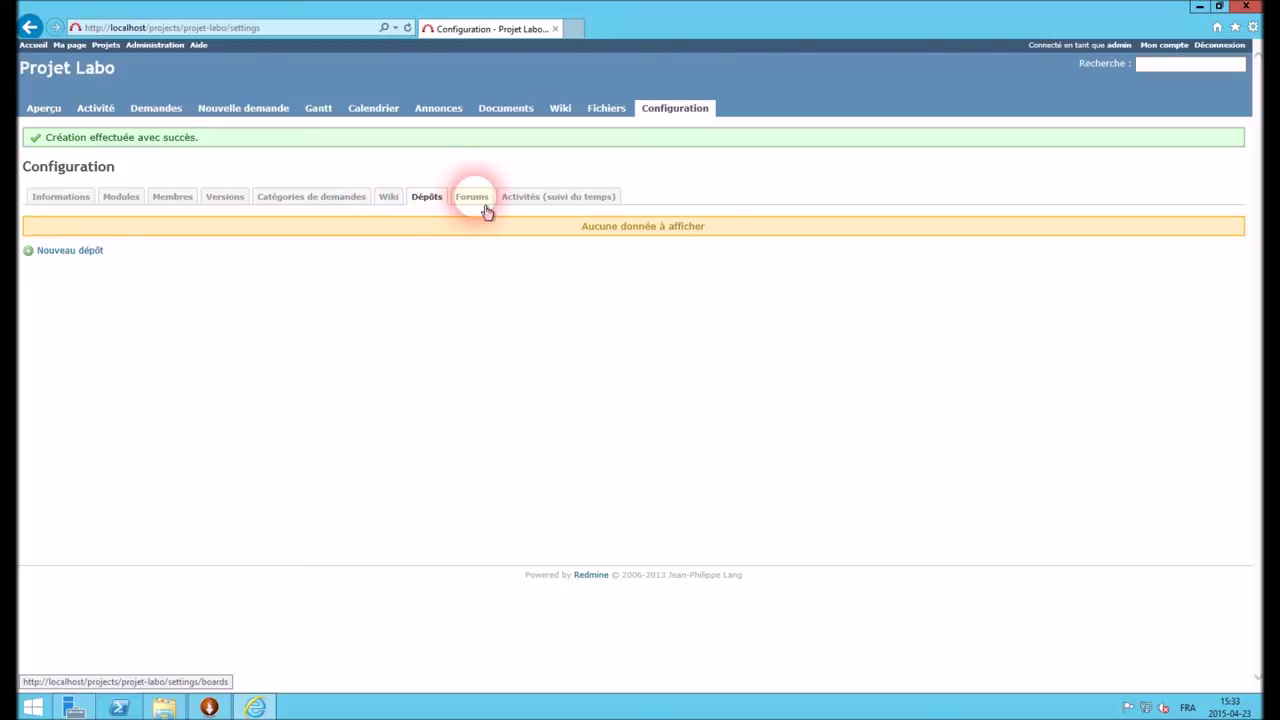
left_click(530, 211)
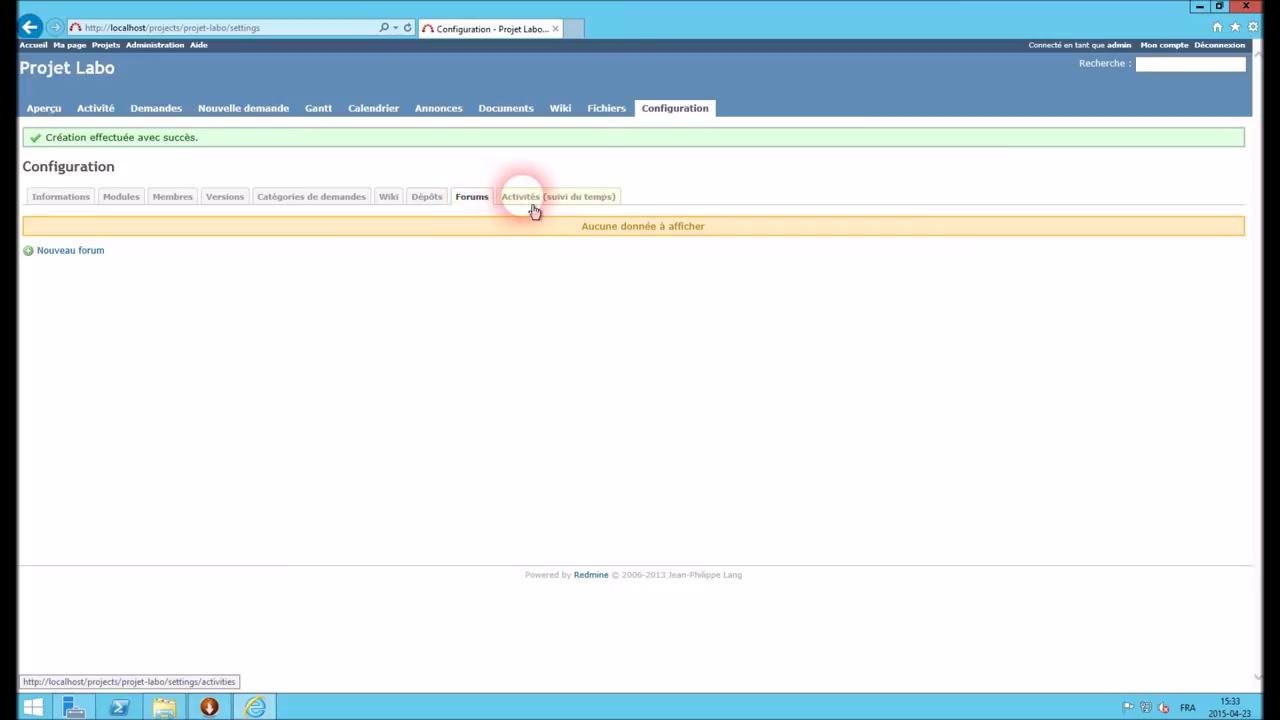
Create forum 'Premiere phase' with description 'Discussion sur la phase 1'
left_click(92, 251)
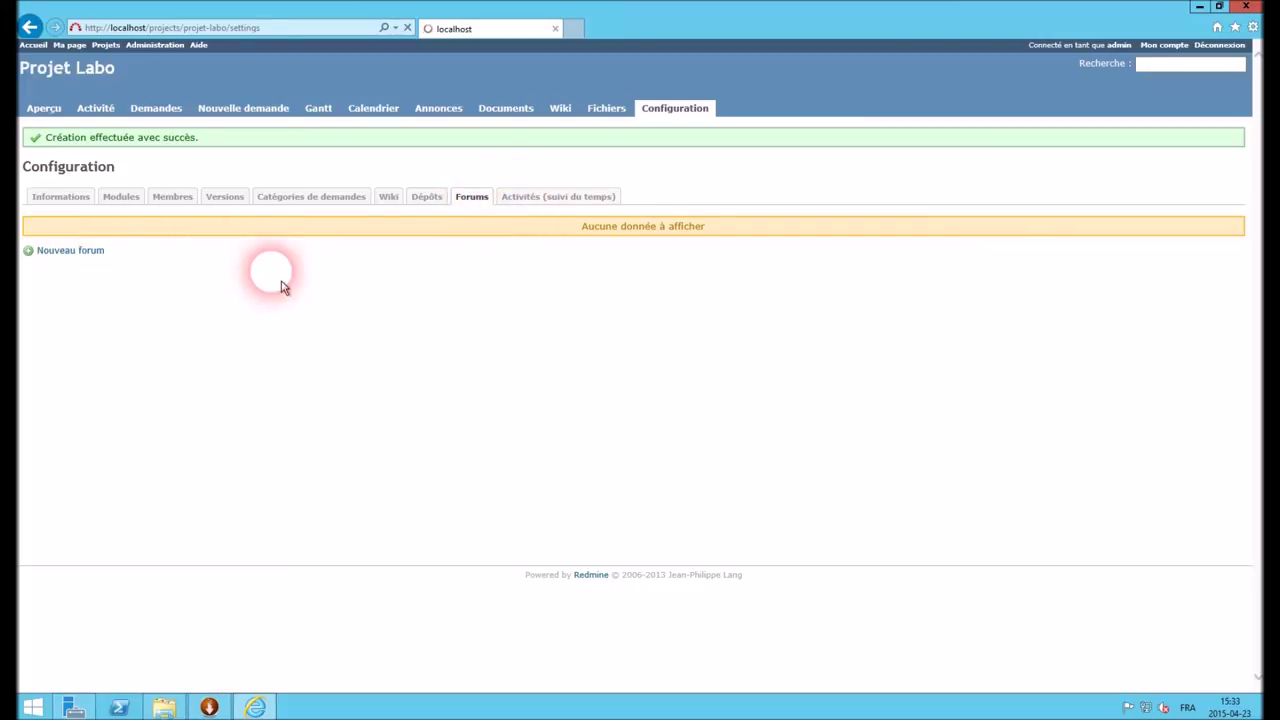
left_click(194, 168)
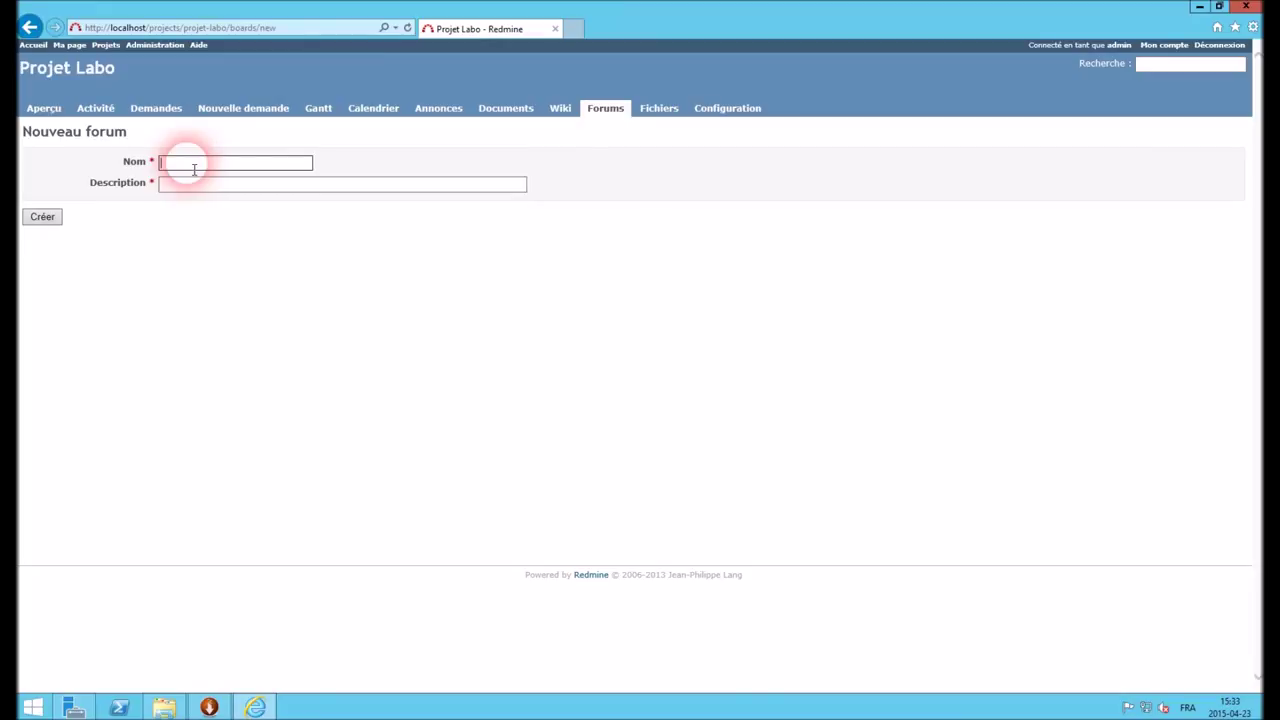
type("Premiere phase")
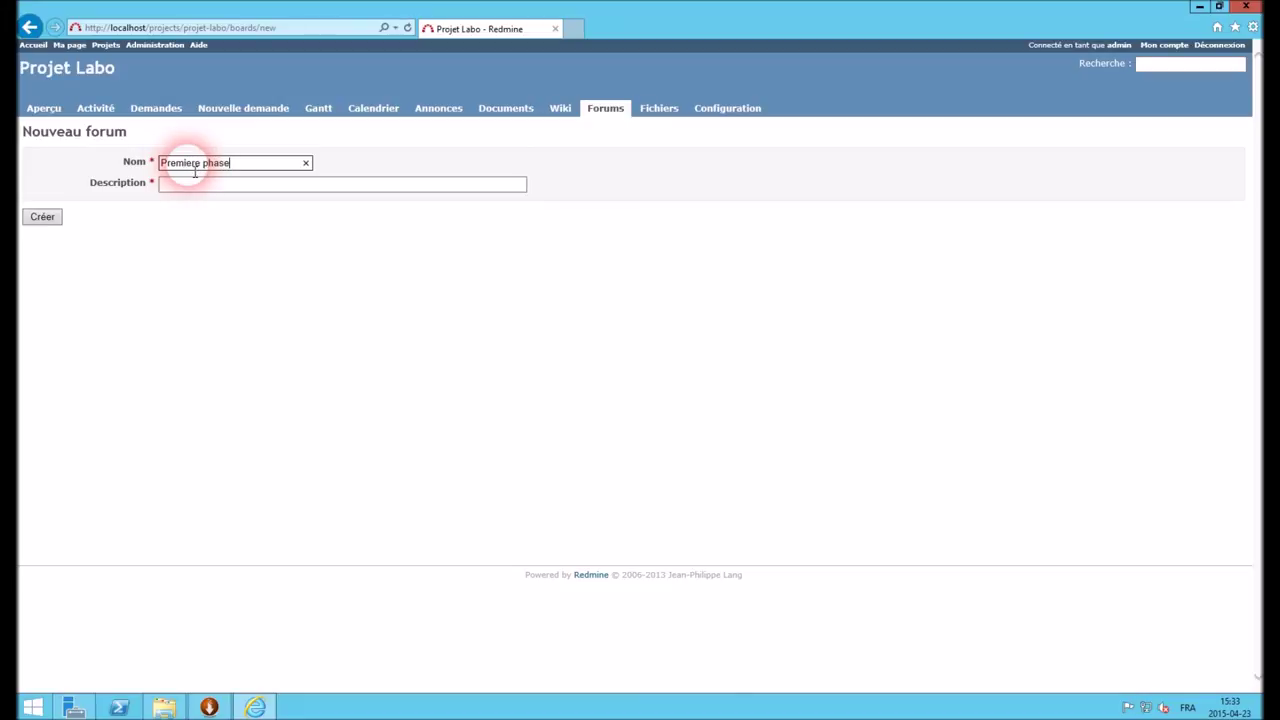
left_click(186, 184)
type("Di")
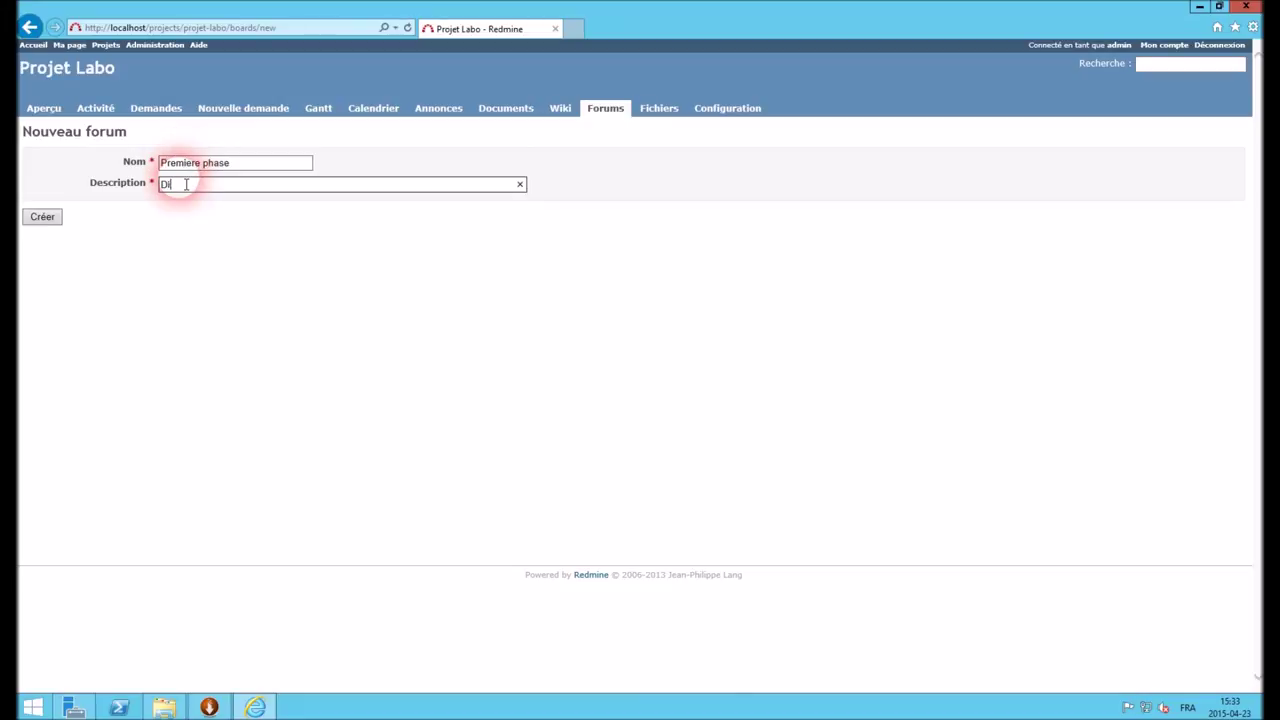
type("scussion sur la phase 1")
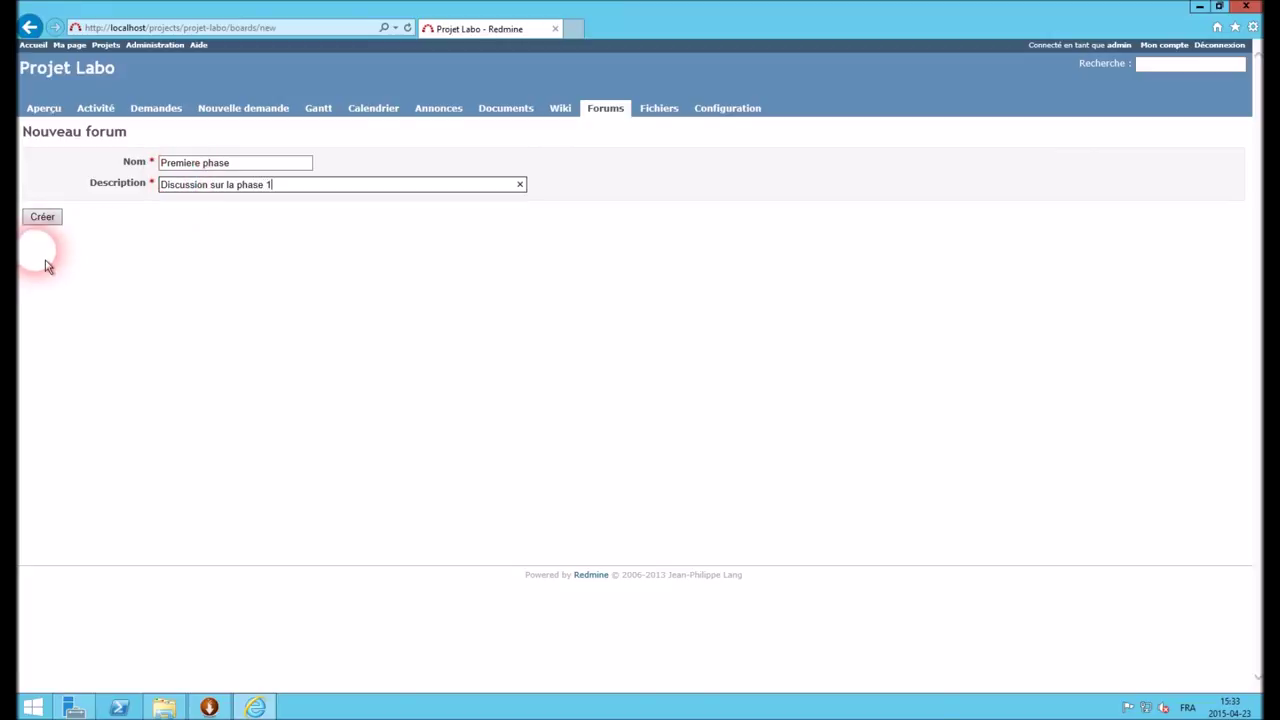
left_click(44, 220)
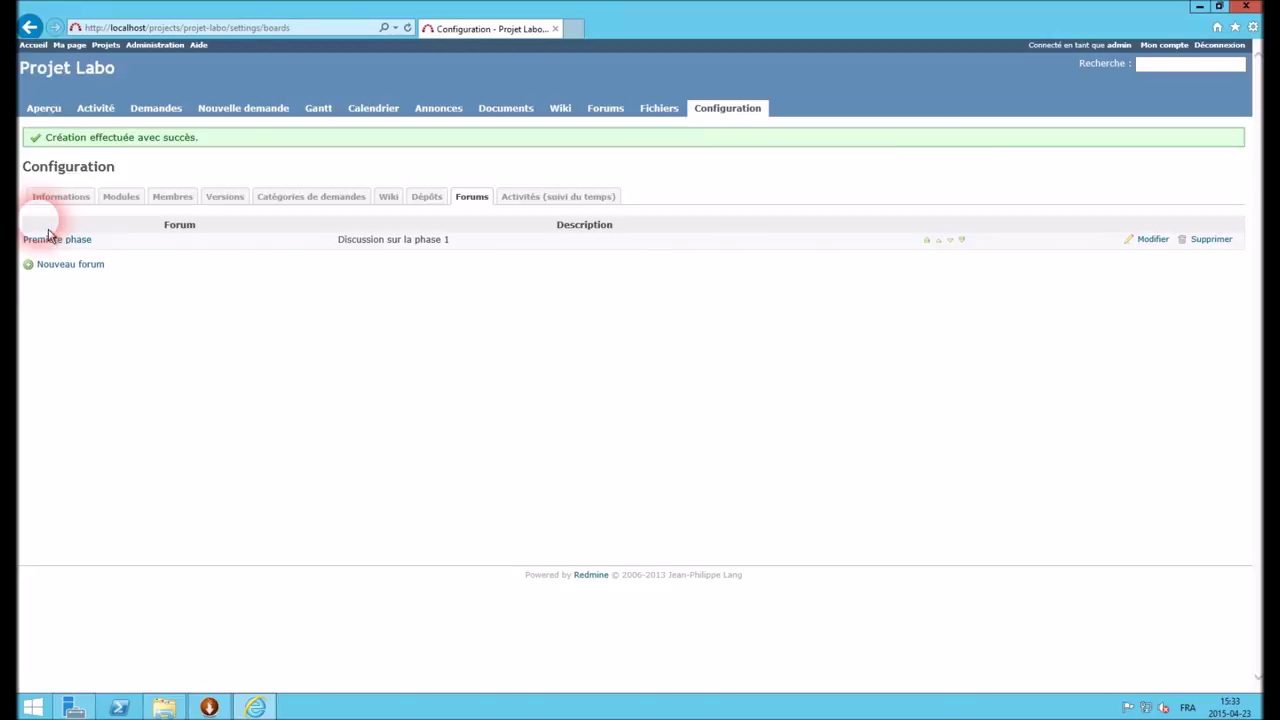
View Projet Labo's Calendrier and Gantt chart, then start a Nouvelle demande
left_click(372, 110)
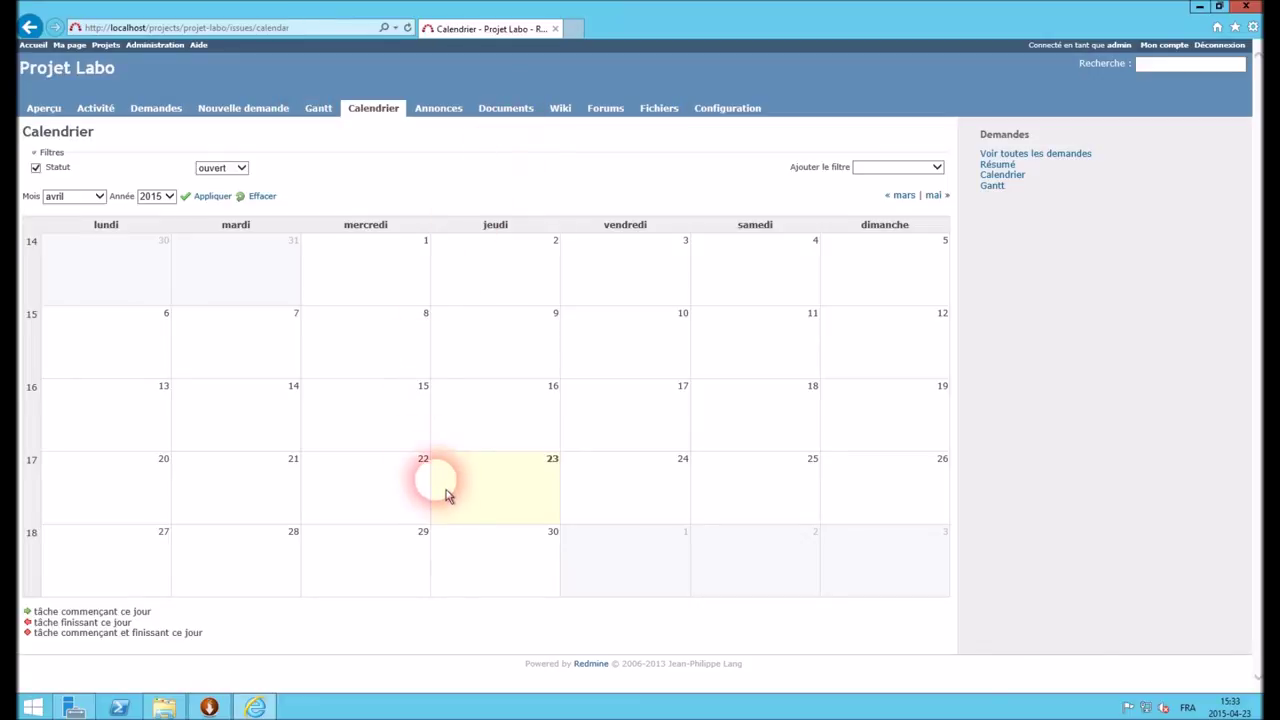
left_click(332, 123)
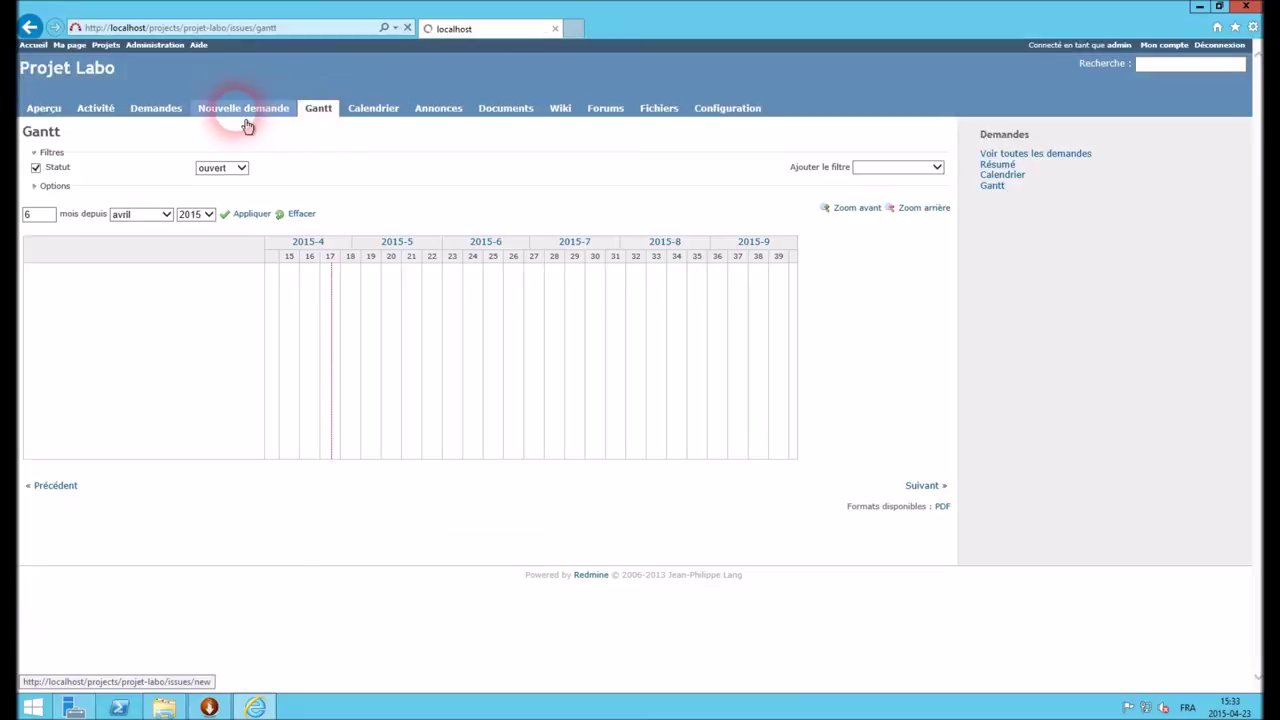
left_click(247, 110)
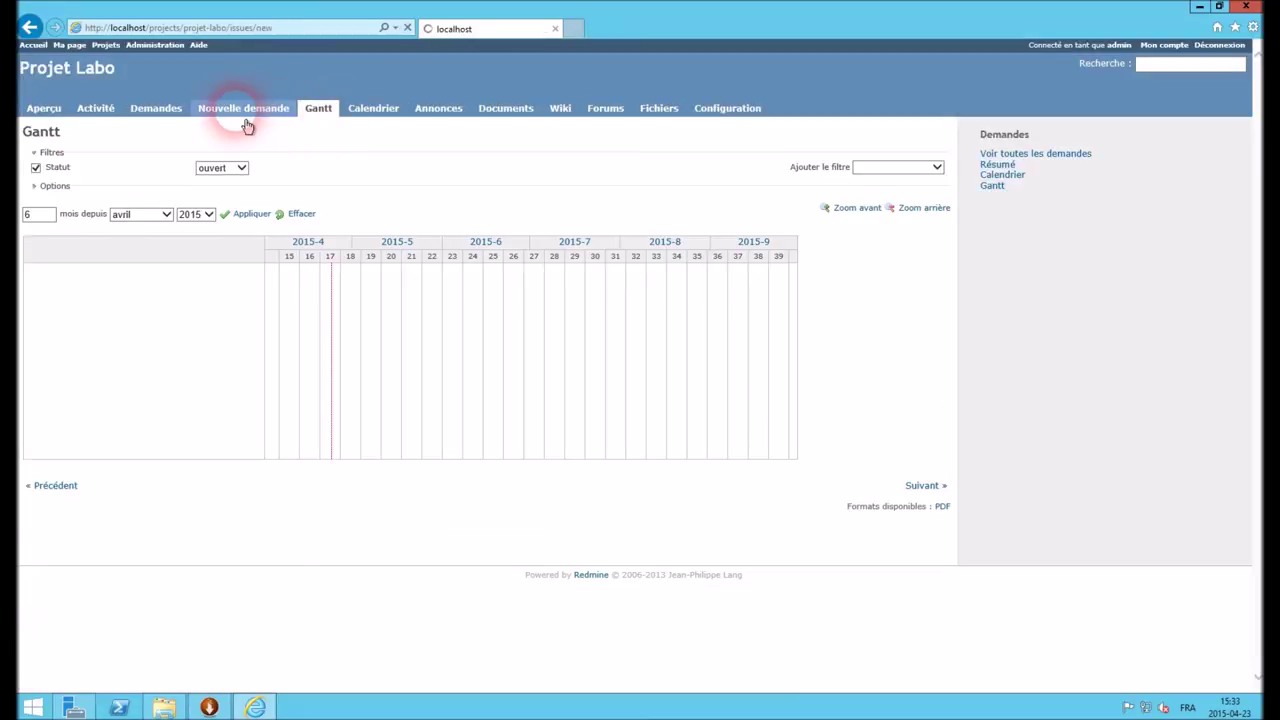
Create a Support issue with the subject 'premier probleme'
left_click(199, 164)
left_click(185, 185)
left_click(206, 185)
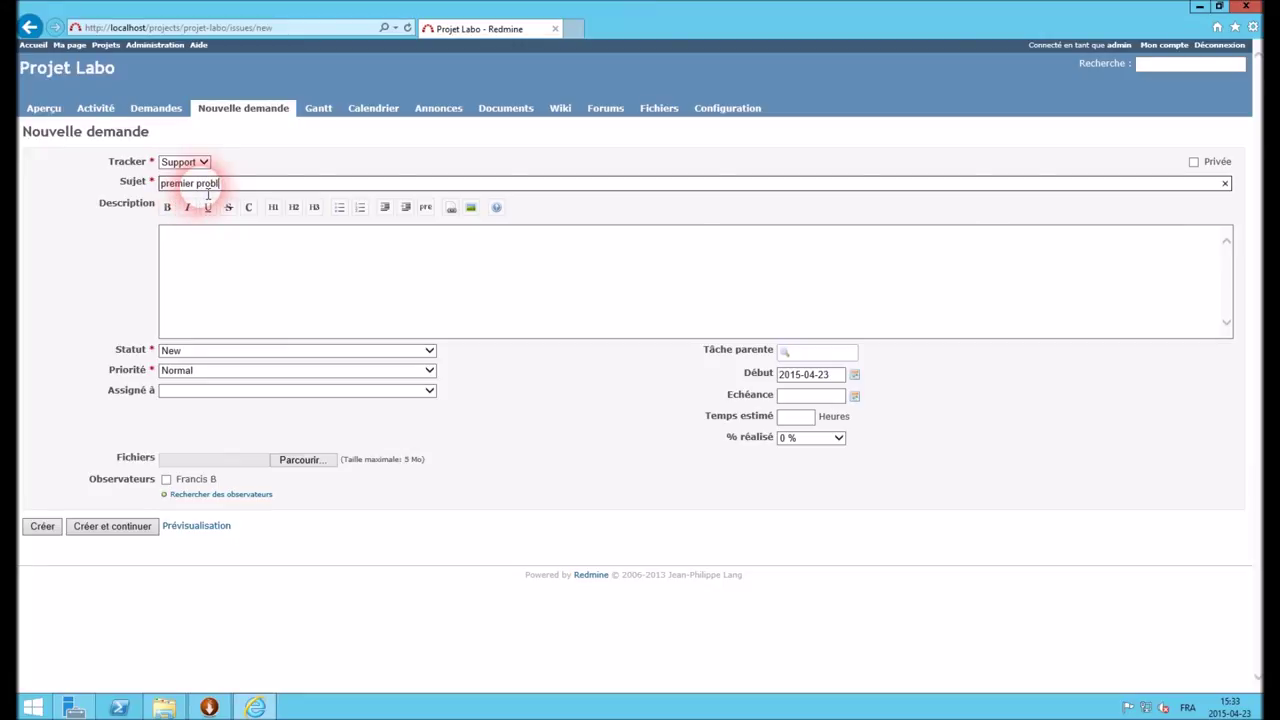
left_click(250, 315)
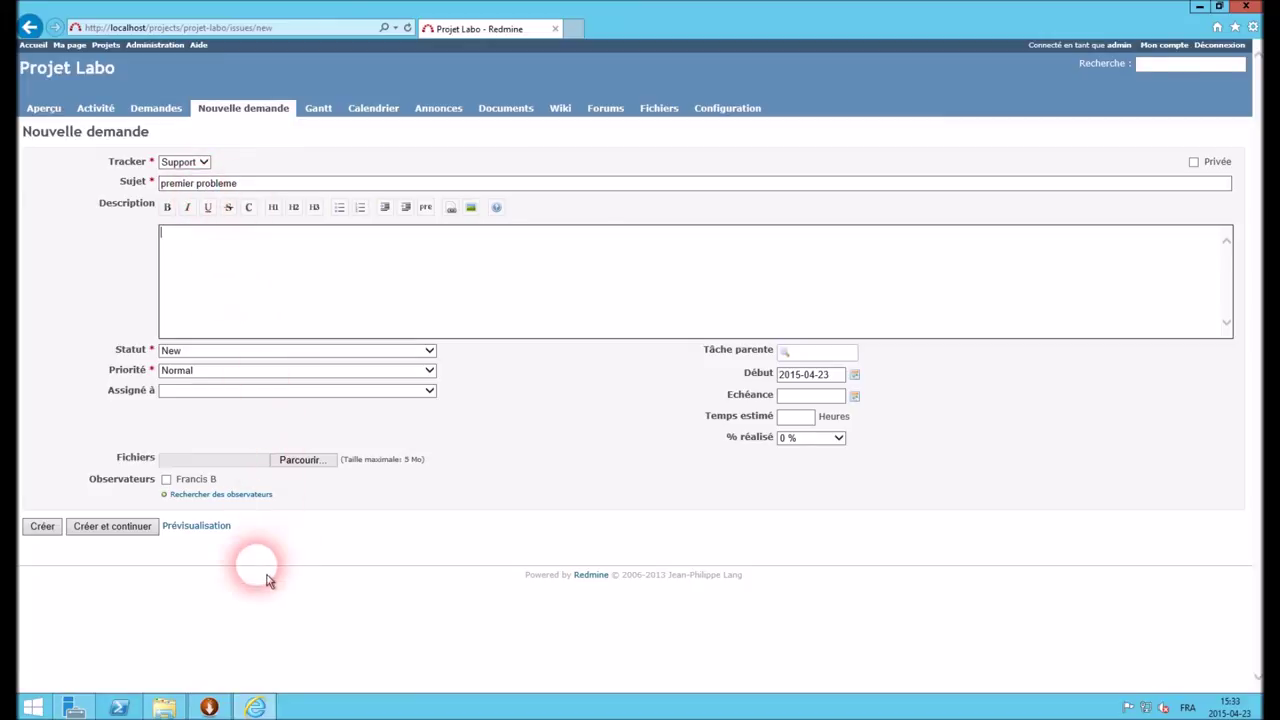
left_click(42, 528)
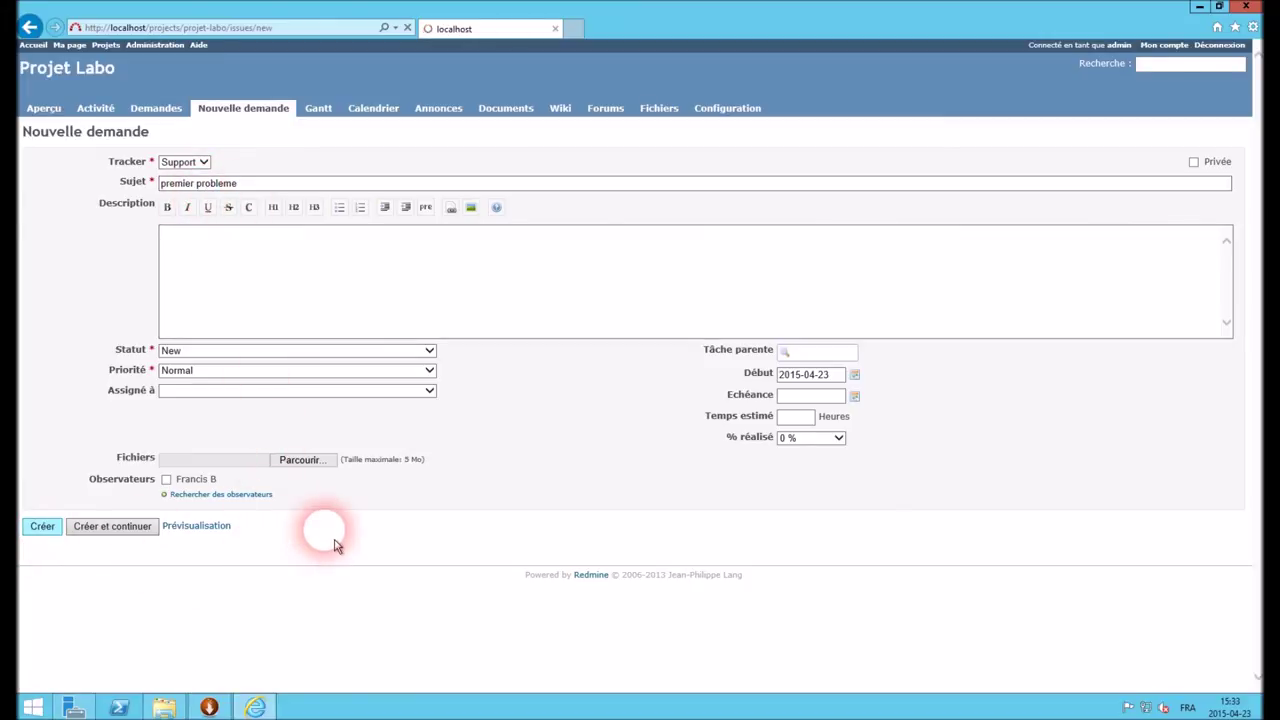